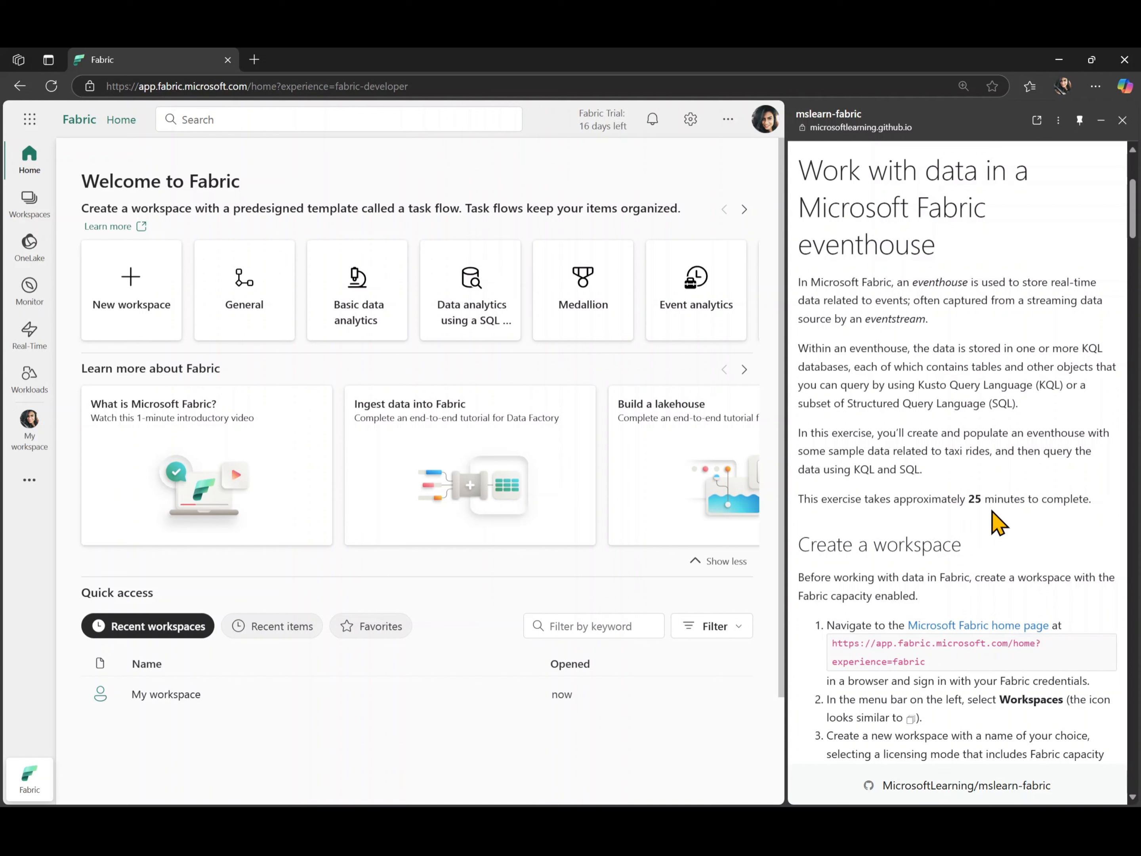
- Start a new workspace and name it dp700lab9
{"action": "scroll", "coordinate": [999, 523], "scroll_direction": "down", "scroll_amount": 6}
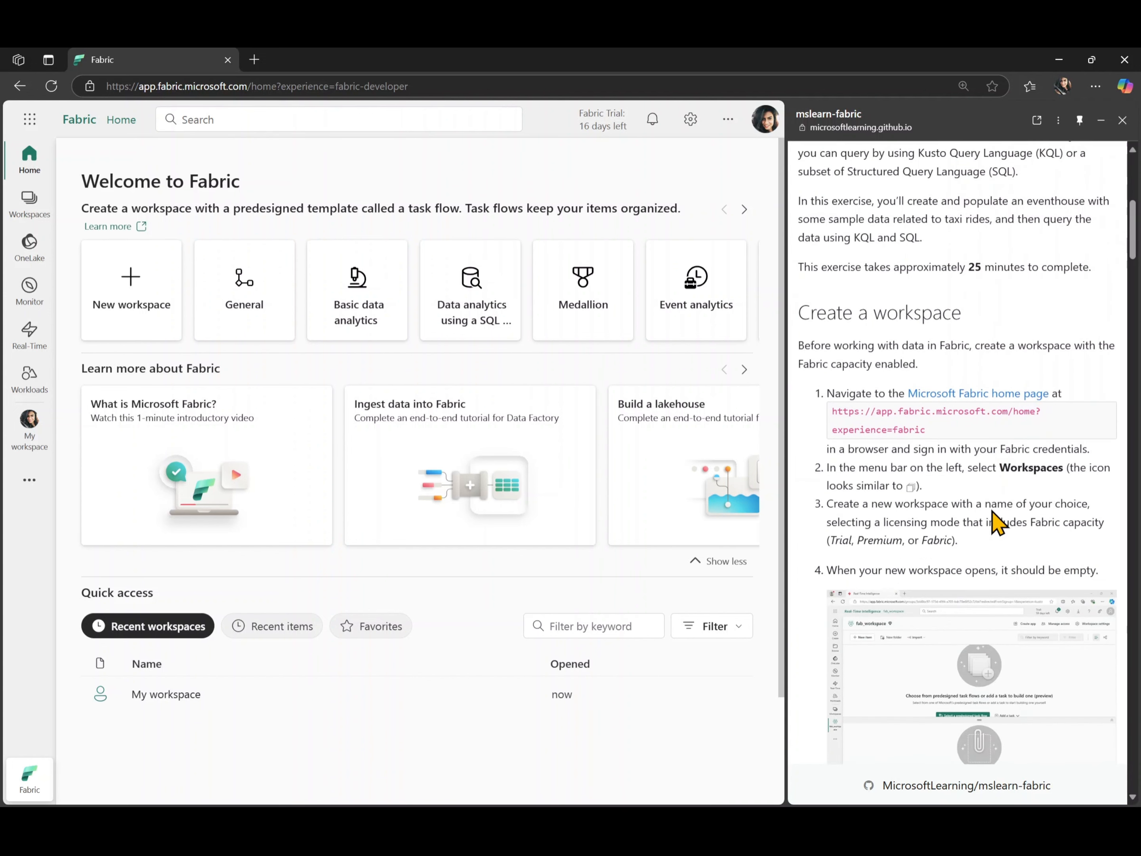
{"action": "scroll", "coordinate": [991, 510], "scroll_direction": "down", "scroll_amount": 1}
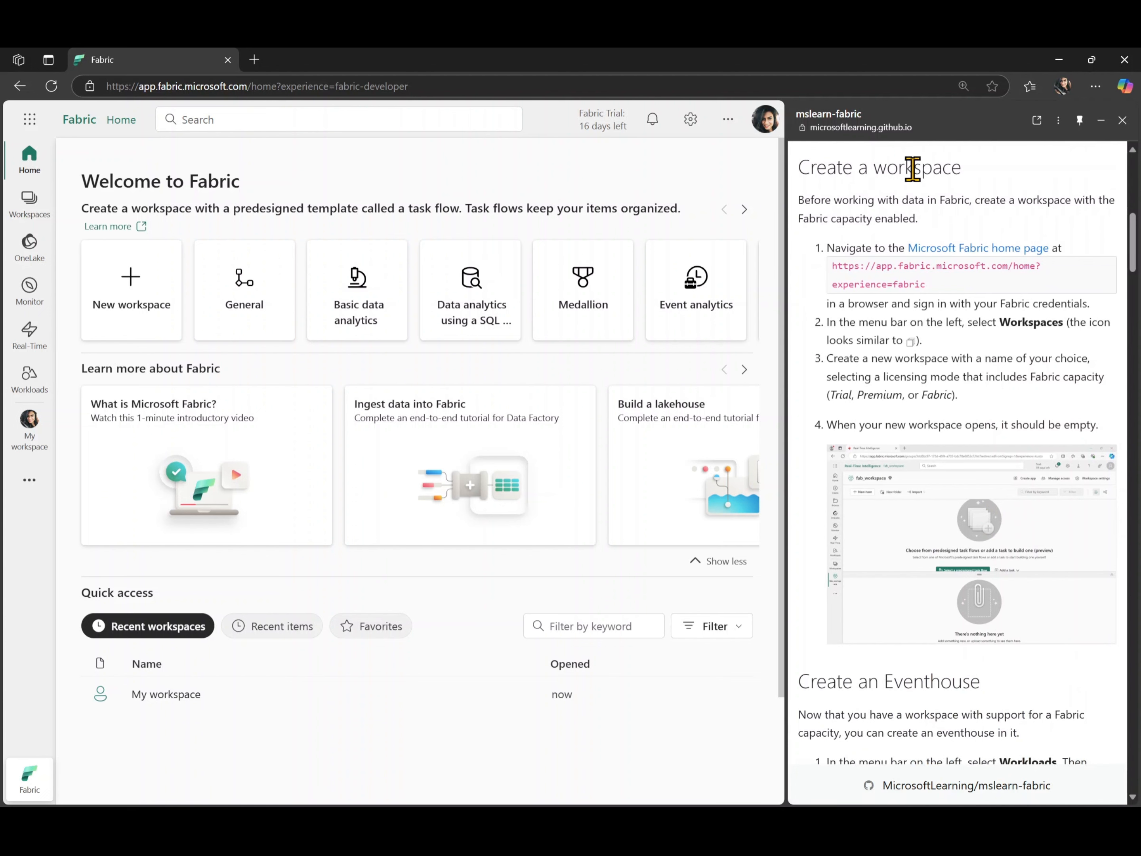
{"action": "left_click", "coordinate": [36, 213]}
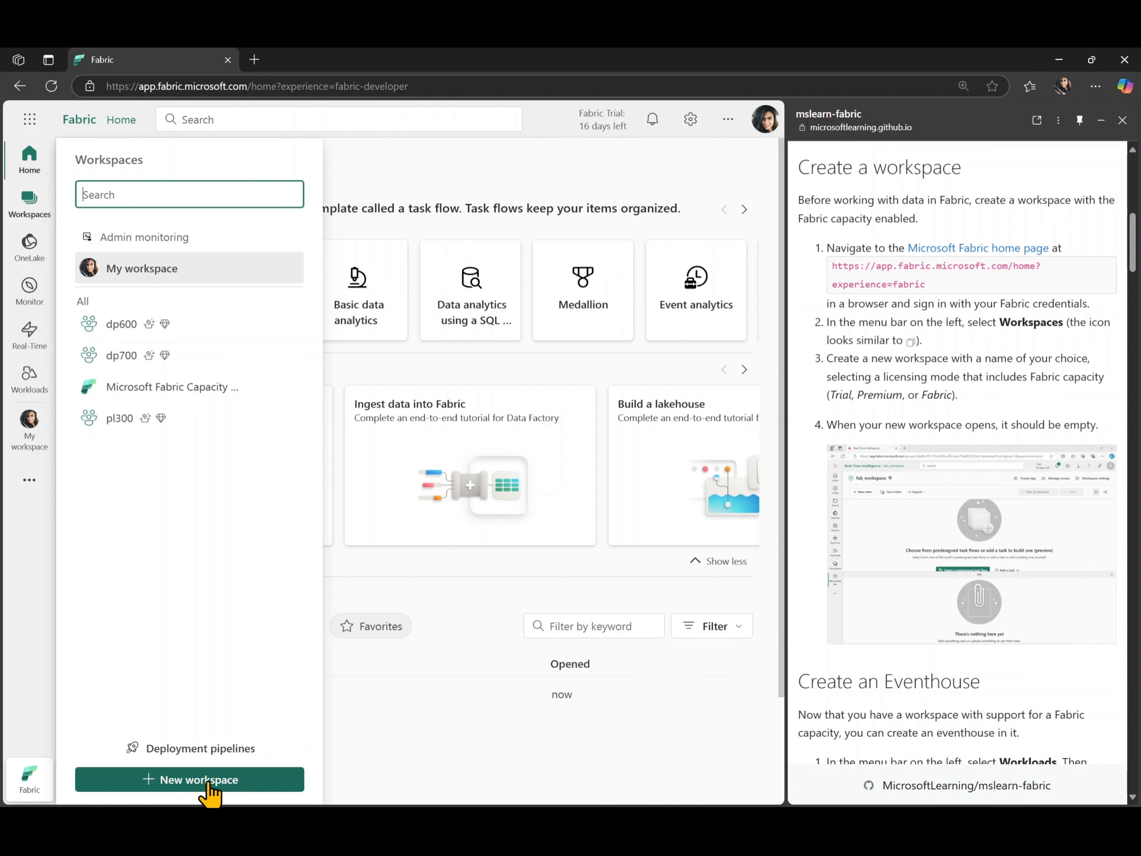
{"action": "left_click", "coordinate": [188, 778]}
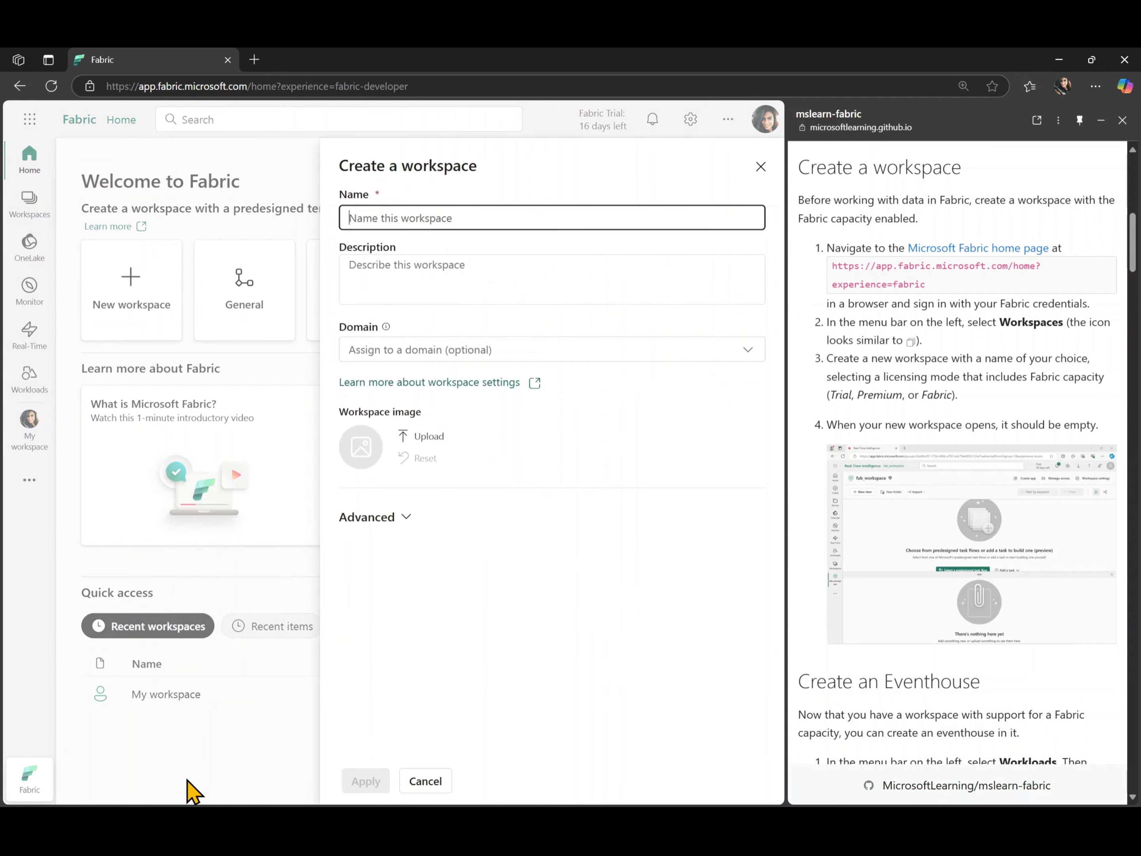
{"action": "type", "text": "dp7"}
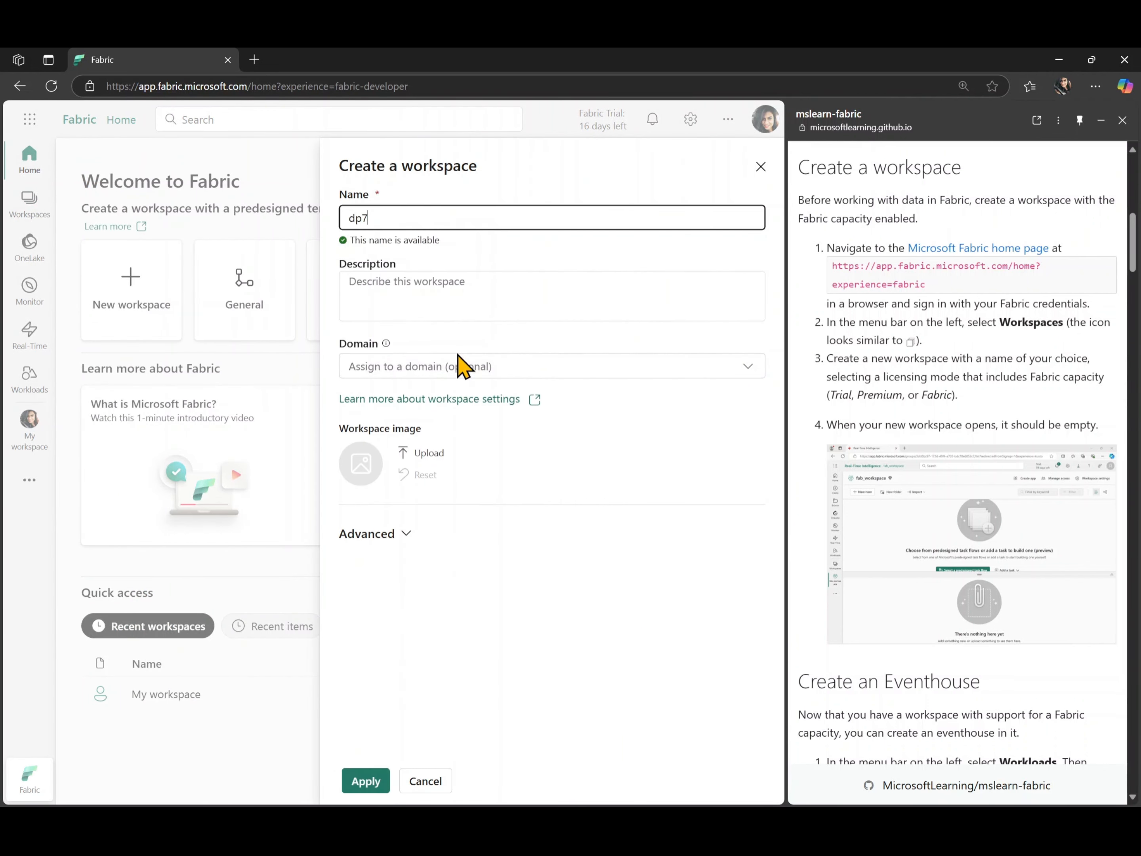
{"action": "type", "text": "00lab9"}
- Create the workspace with the Trial license mode and expand its item list to full height
{"action": "left_click", "coordinate": [397, 535]}
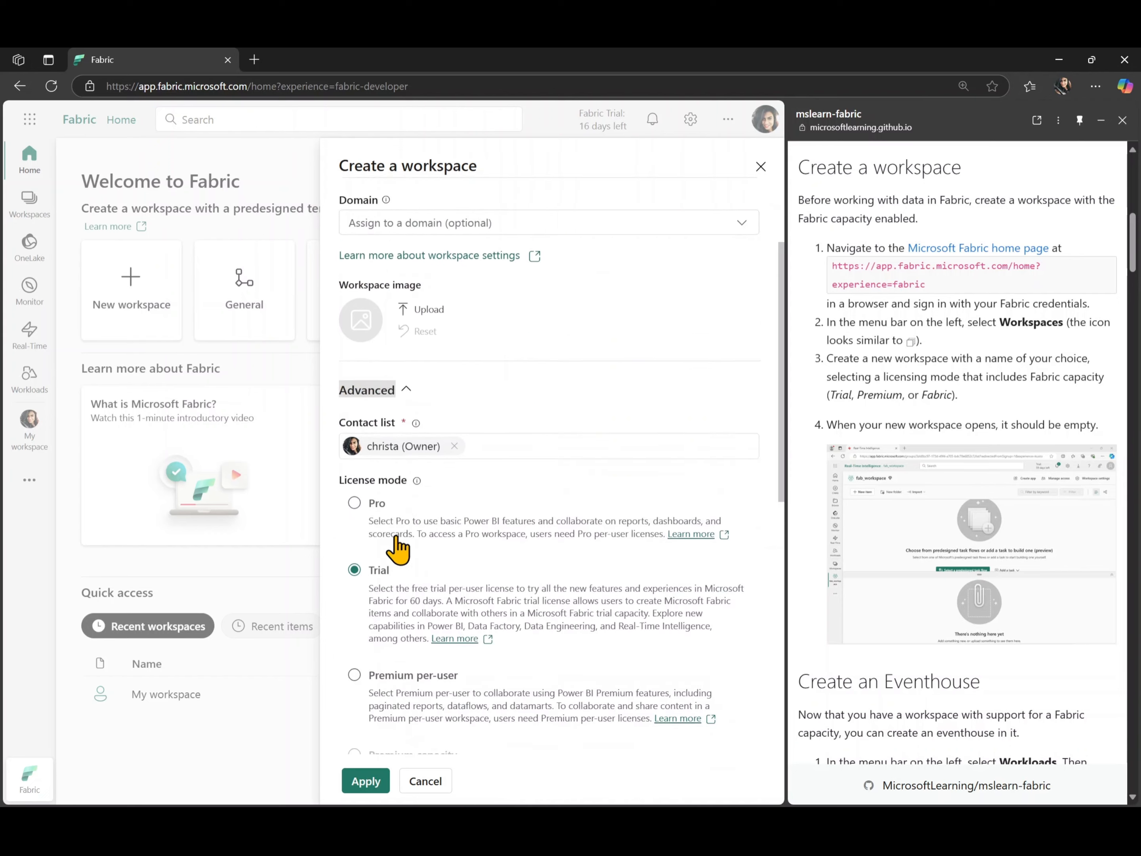
{"action": "scroll", "coordinate": [396, 539], "scroll_direction": "down", "scroll_amount": 3}
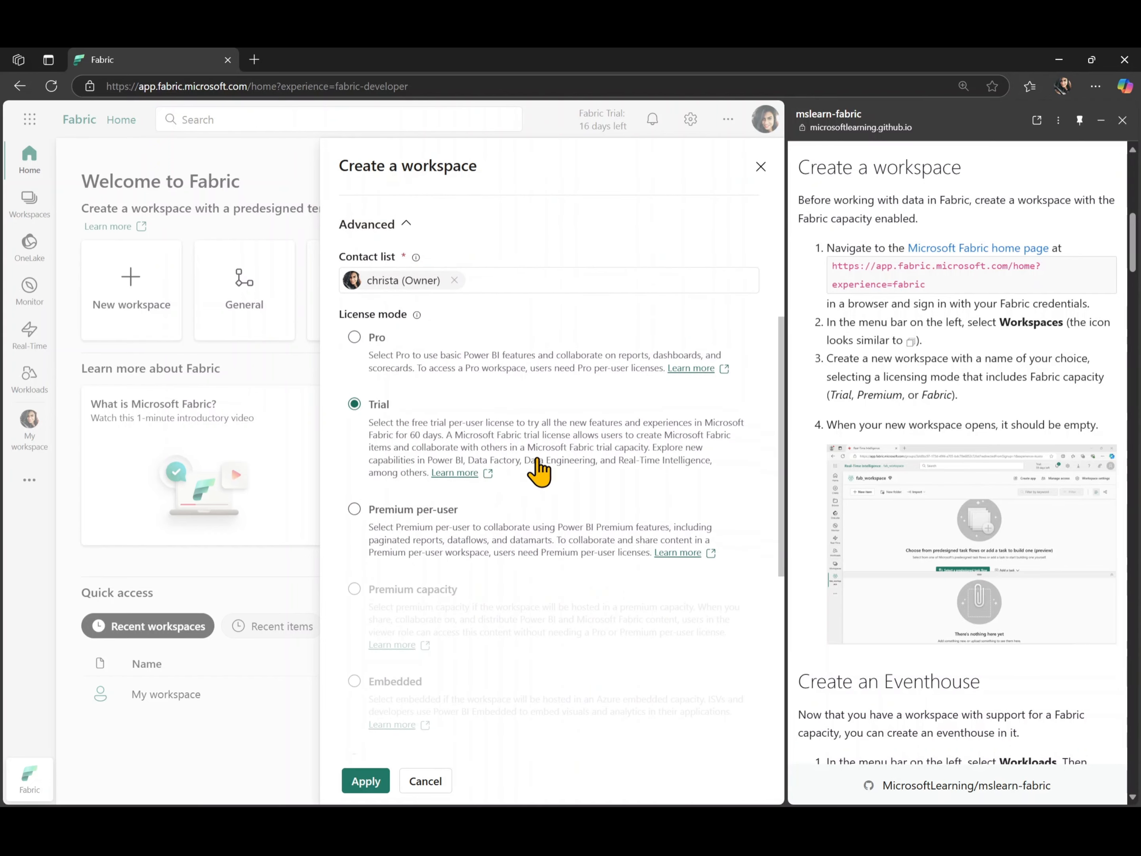
{"action": "scroll", "coordinate": [537, 461], "scroll_direction": "down", "scroll_amount": 2}
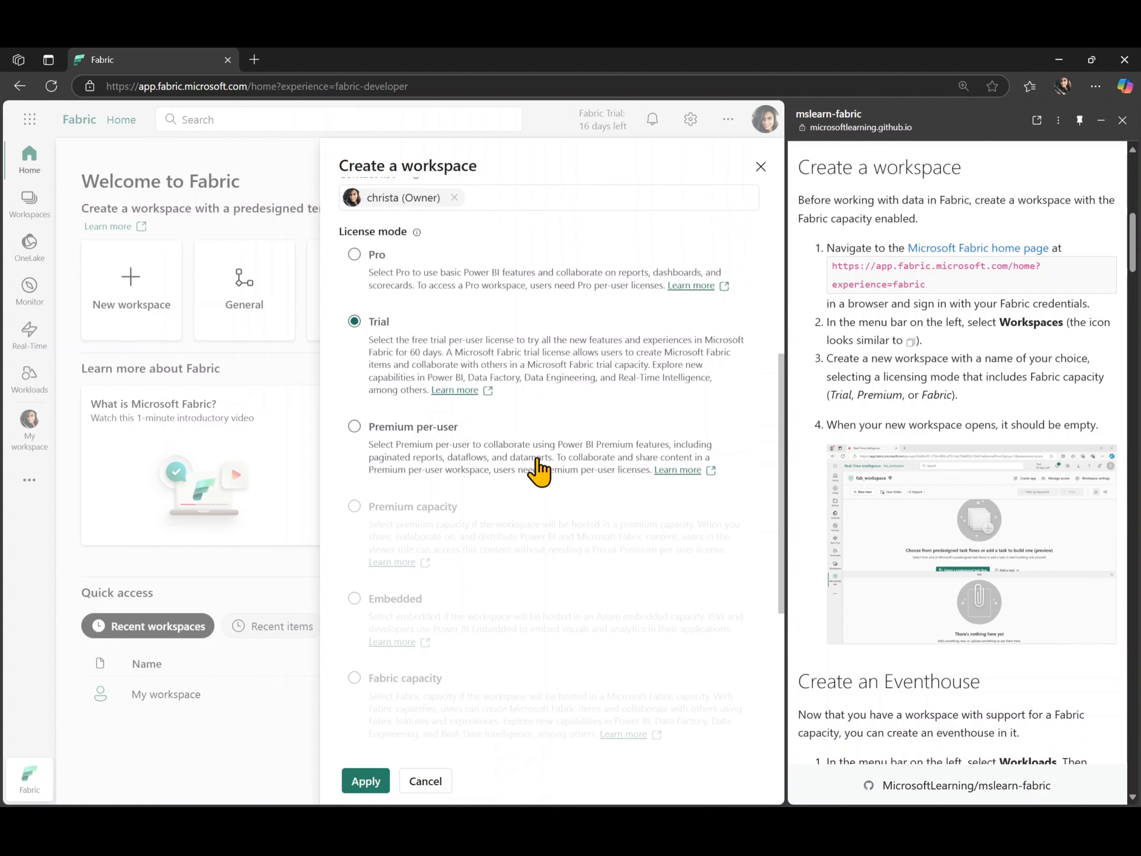
{"action": "scroll", "coordinate": [537, 544], "scroll_direction": "down", "scroll_amount": 2}
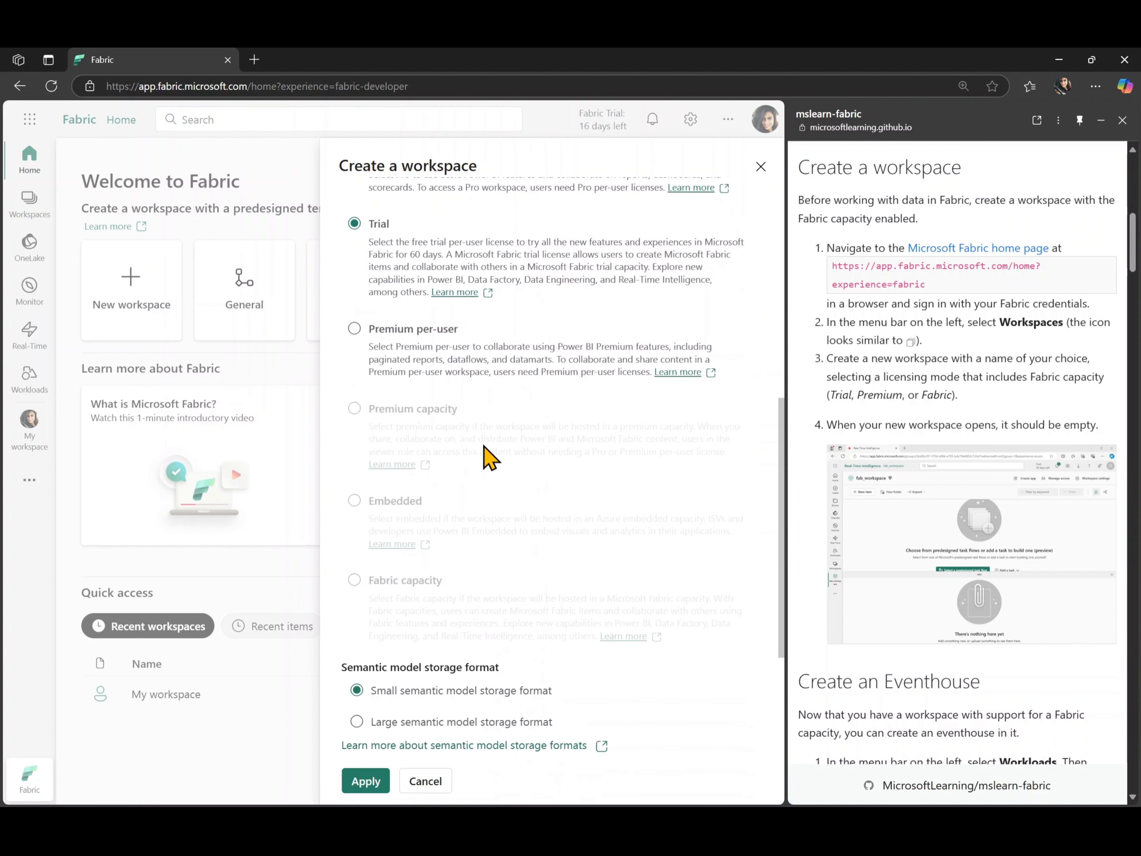
{"action": "scroll", "coordinate": [472, 620], "scroll_direction": "up", "scroll_amount": 1}
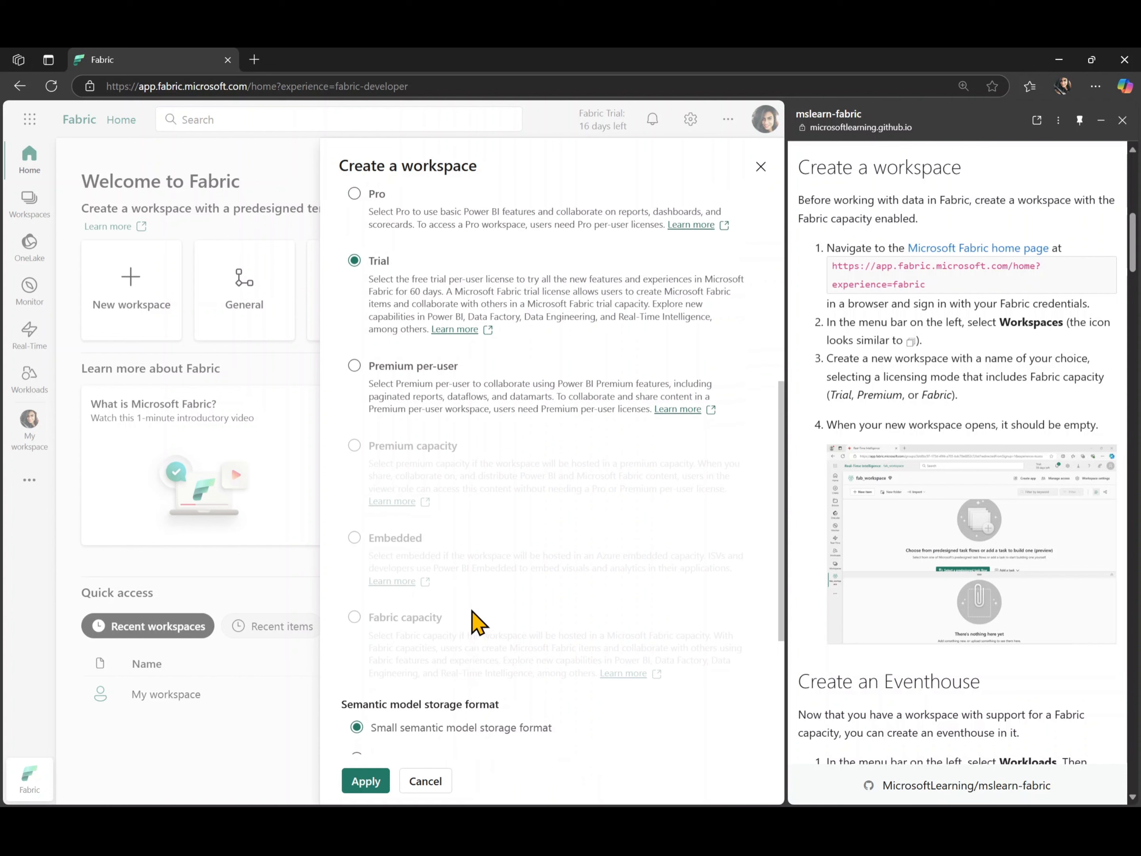
{"action": "left_click", "coordinate": [366, 780]}
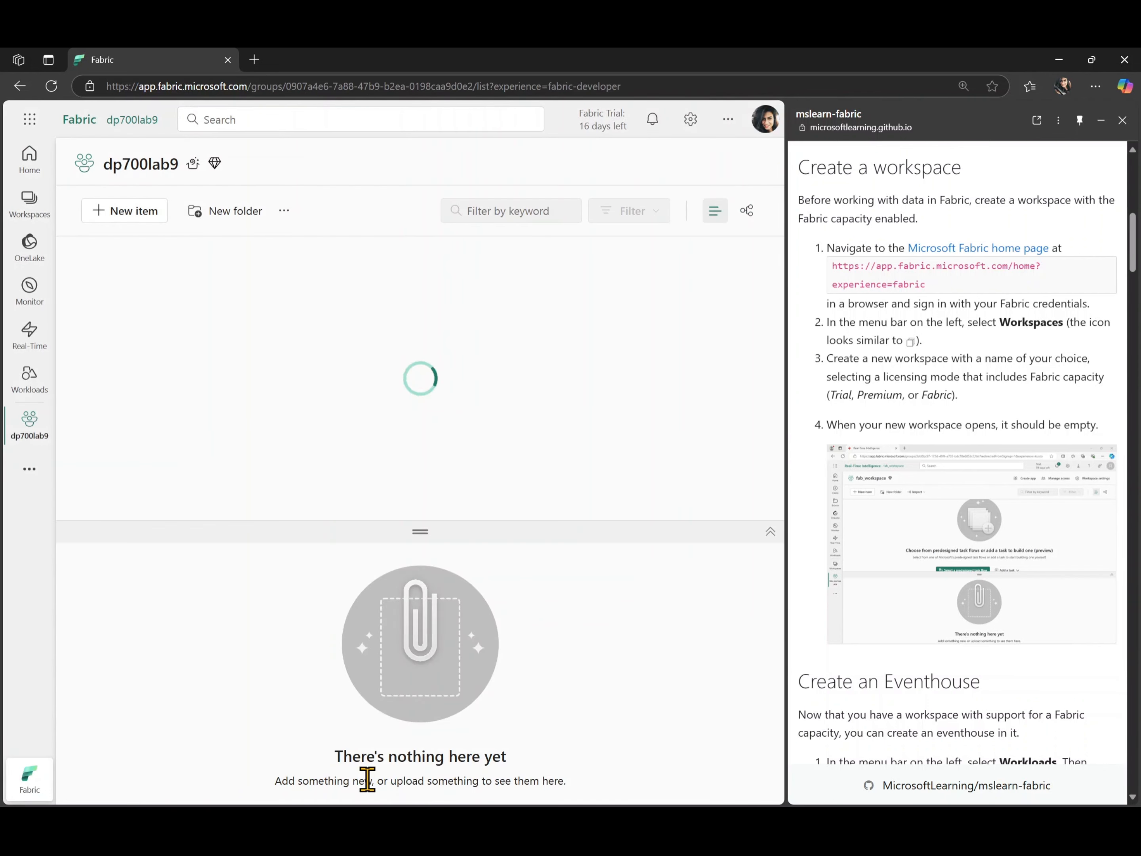
{"action": "left_click", "coordinate": [769, 534]}
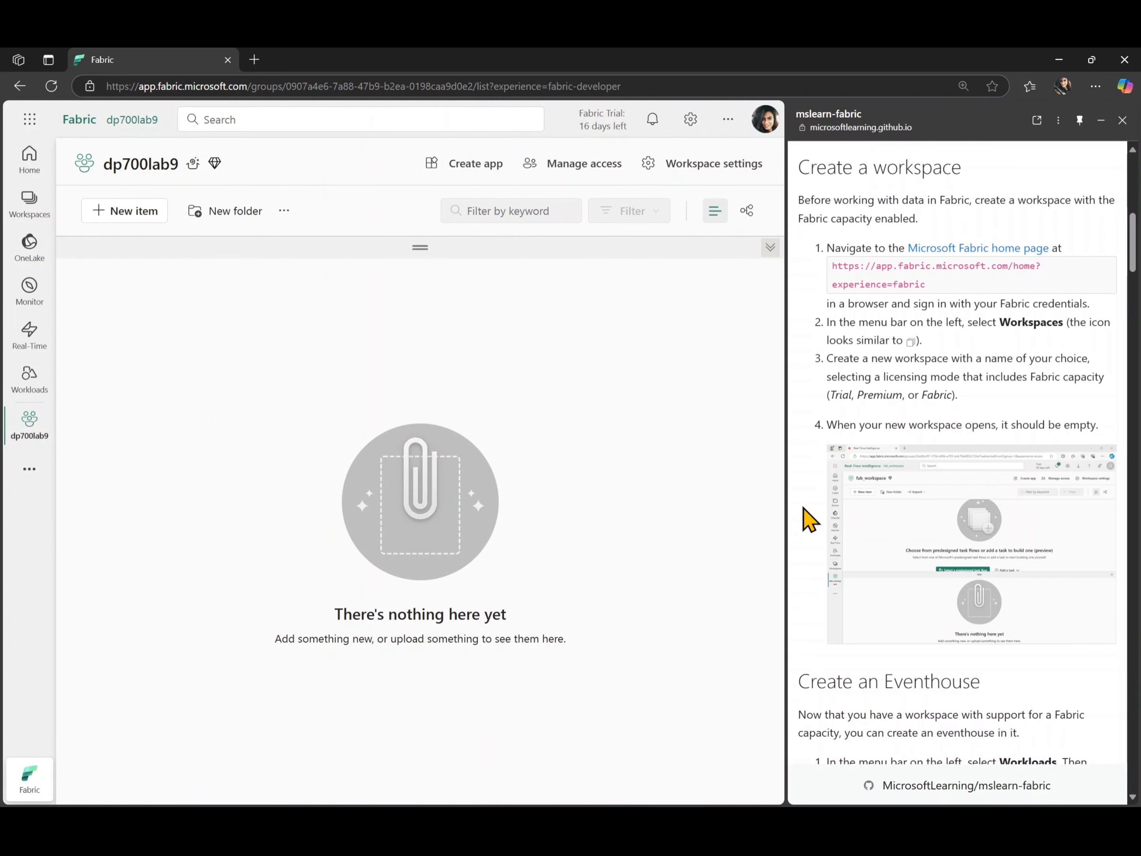
- Open the Real-Time Intelligence workload's home page from the available workloads
{"action": "scroll", "coordinate": [810, 518], "scroll_direction": "down", "scroll_amount": 1}
{"action": "scroll", "coordinate": [809, 518], "scroll_direction": "down", "scroll_amount": 7}
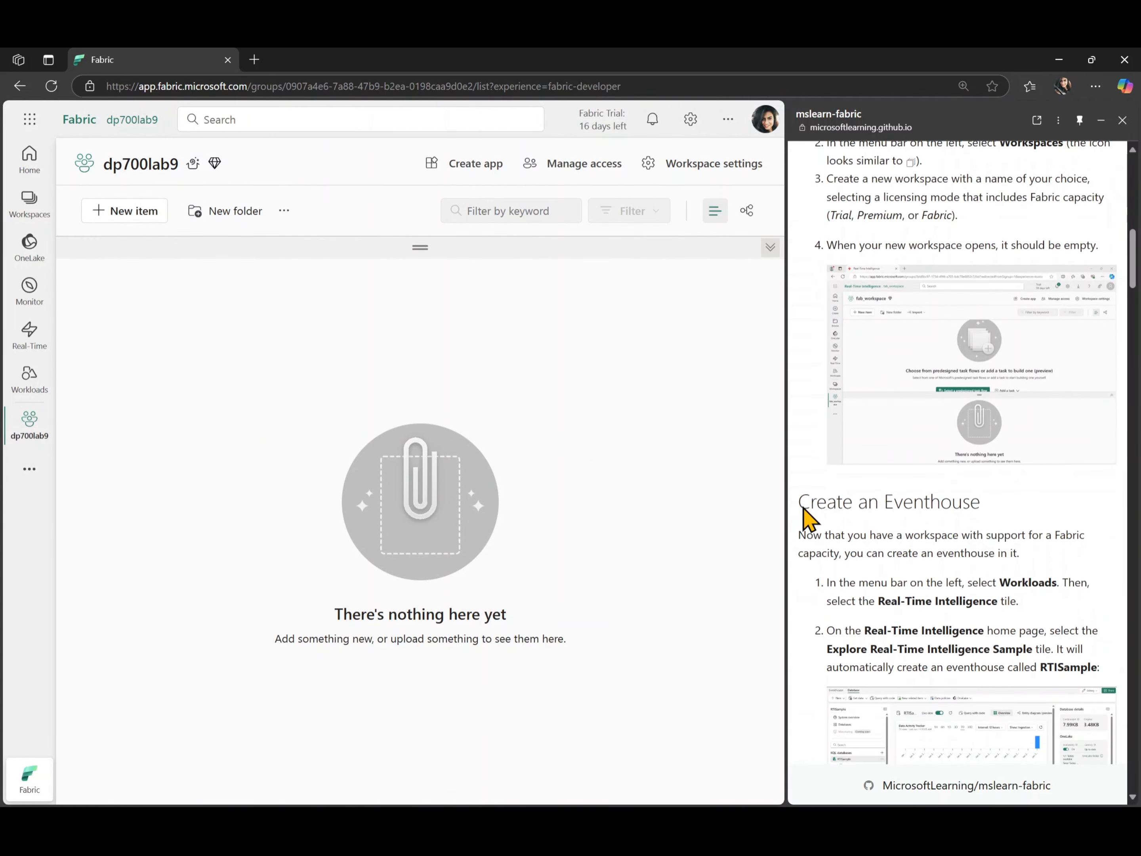
{"action": "scroll", "coordinate": [809, 518], "scroll_direction": "down", "scroll_amount": 2}
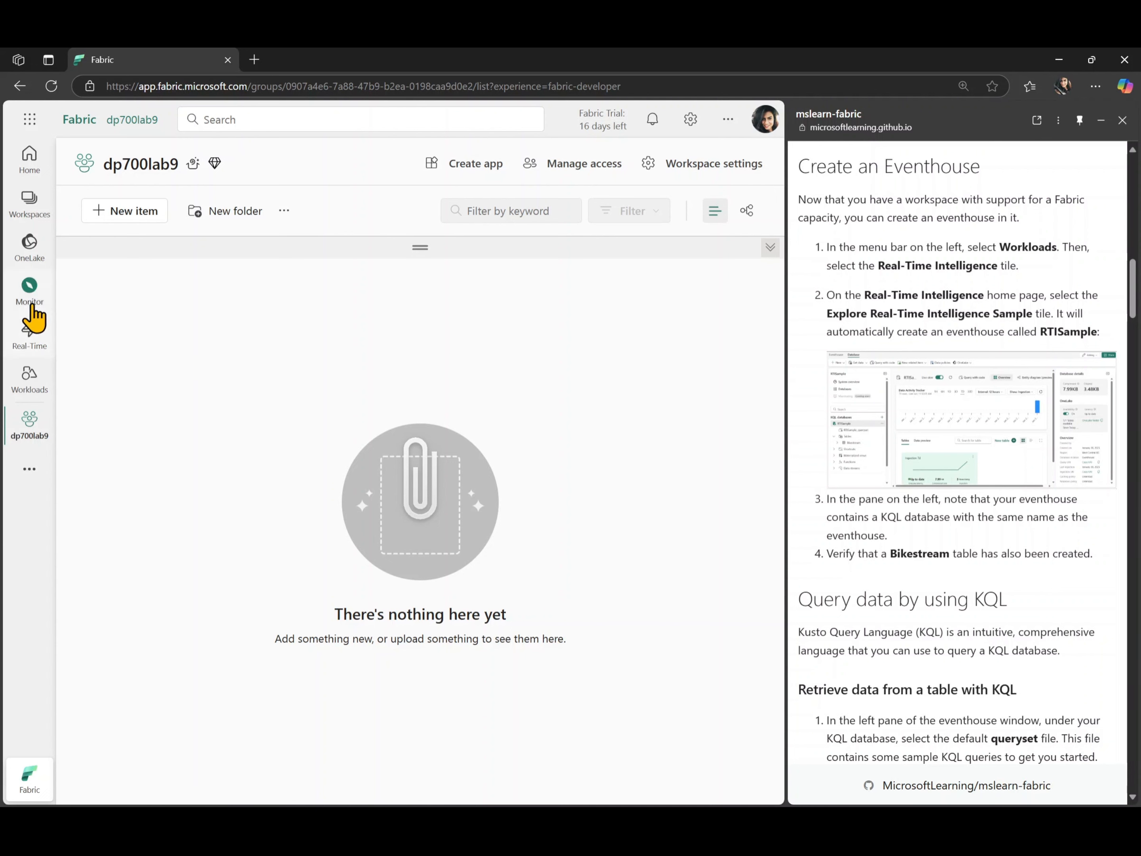
{"action": "left_click", "coordinate": [30, 392]}
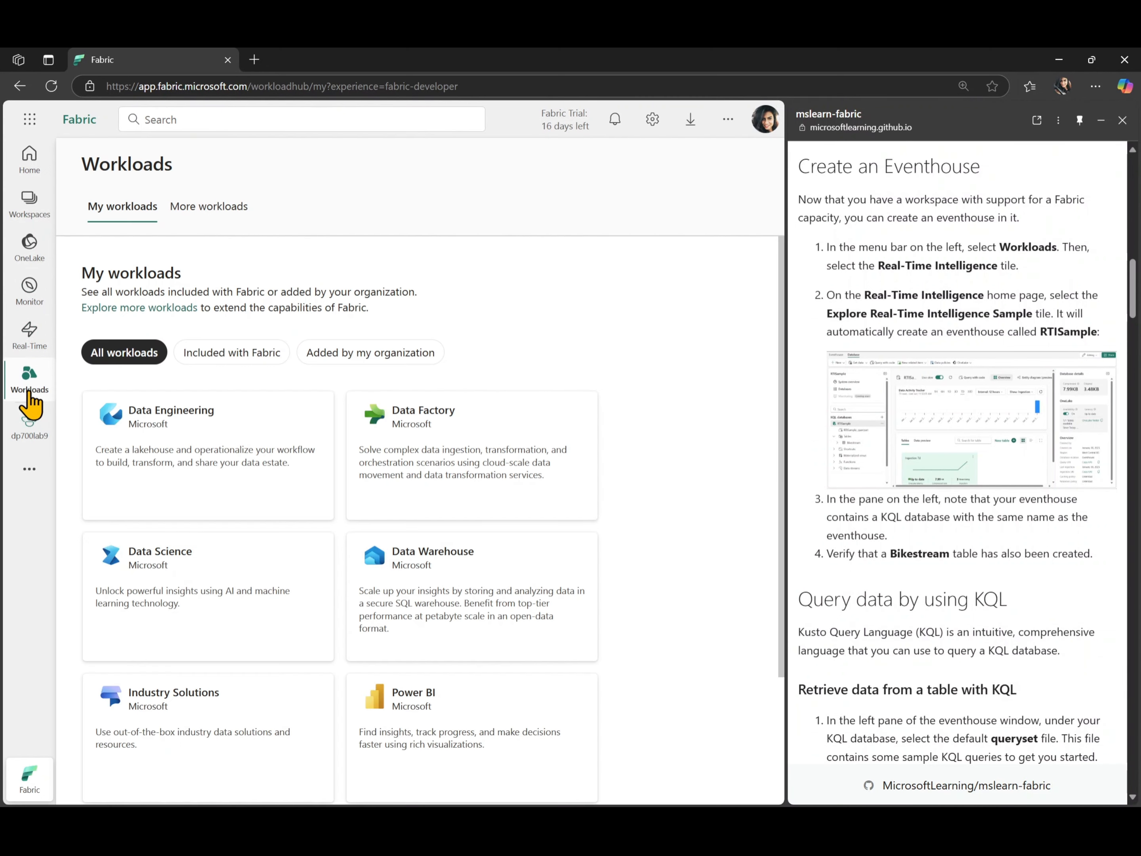
{"action": "scroll", "coordinate": [281, 548], "scroll_direction": "down", "scroll_amount": 1}
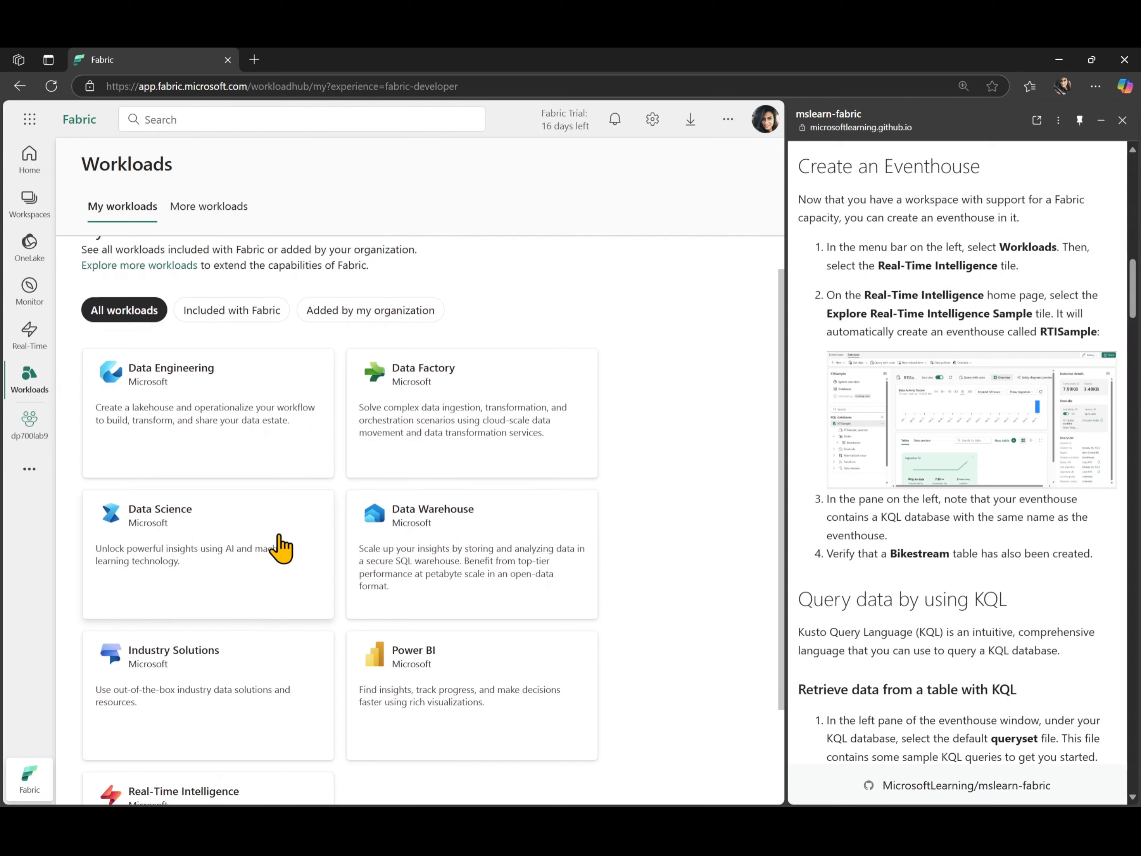
{"action": "scroll", "coordinate": [280, 547], "scroll_direction": "up", "scroll_amount": 1}
{"action": "scroll", "coordinate": [281, 547], "scroll_direction": "down", "scroll_amount": 4}
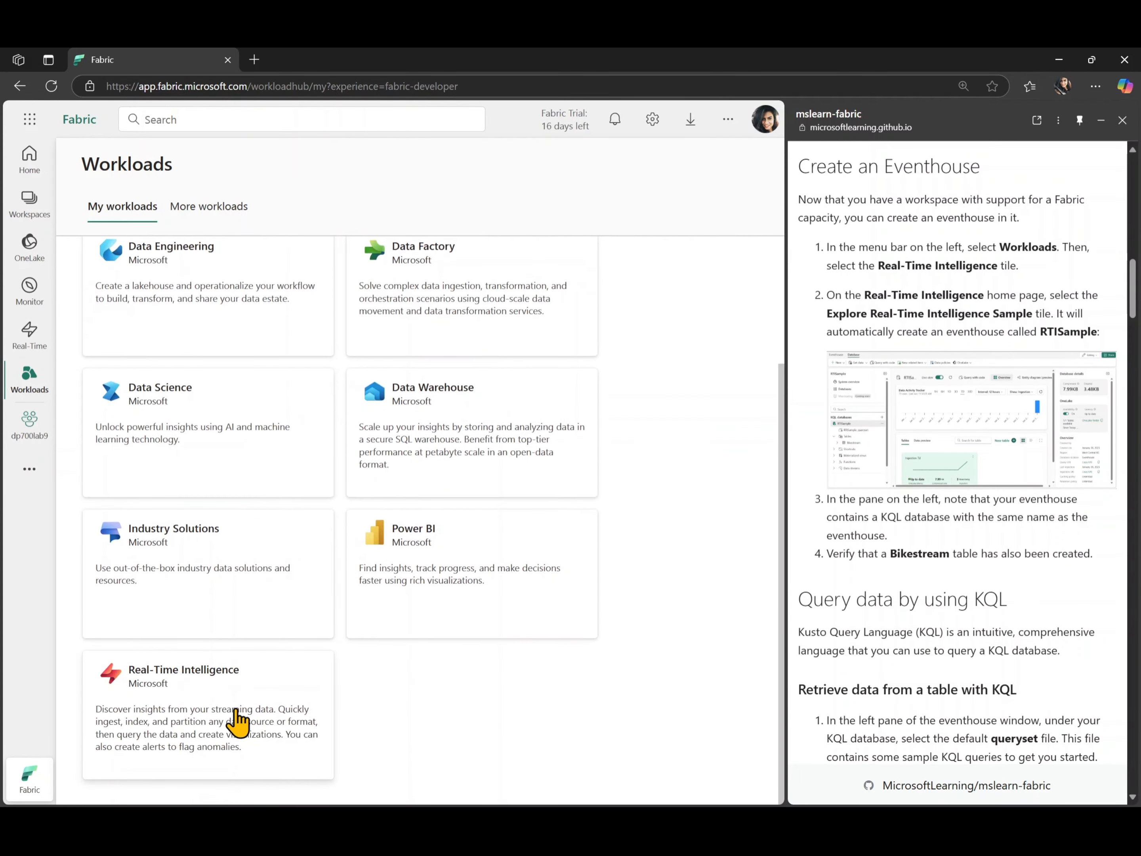
{"action": "left_click", "coordinate": [236, 717]}
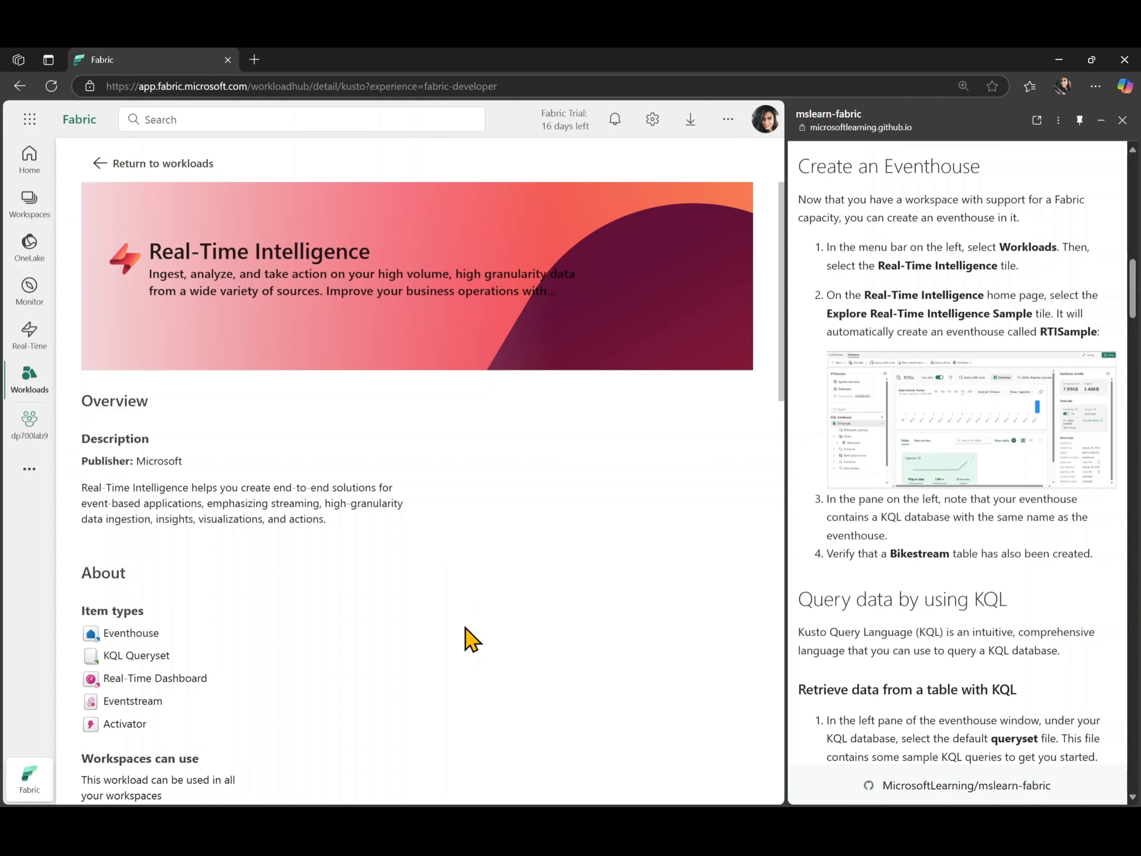
- Create the sample eventhouse by opening Explore Real-Time Intelligence Sample
{"action": "scroll", "coordinate": [469, 640], "scroll_direction": "down", "scroll_amount": 7}
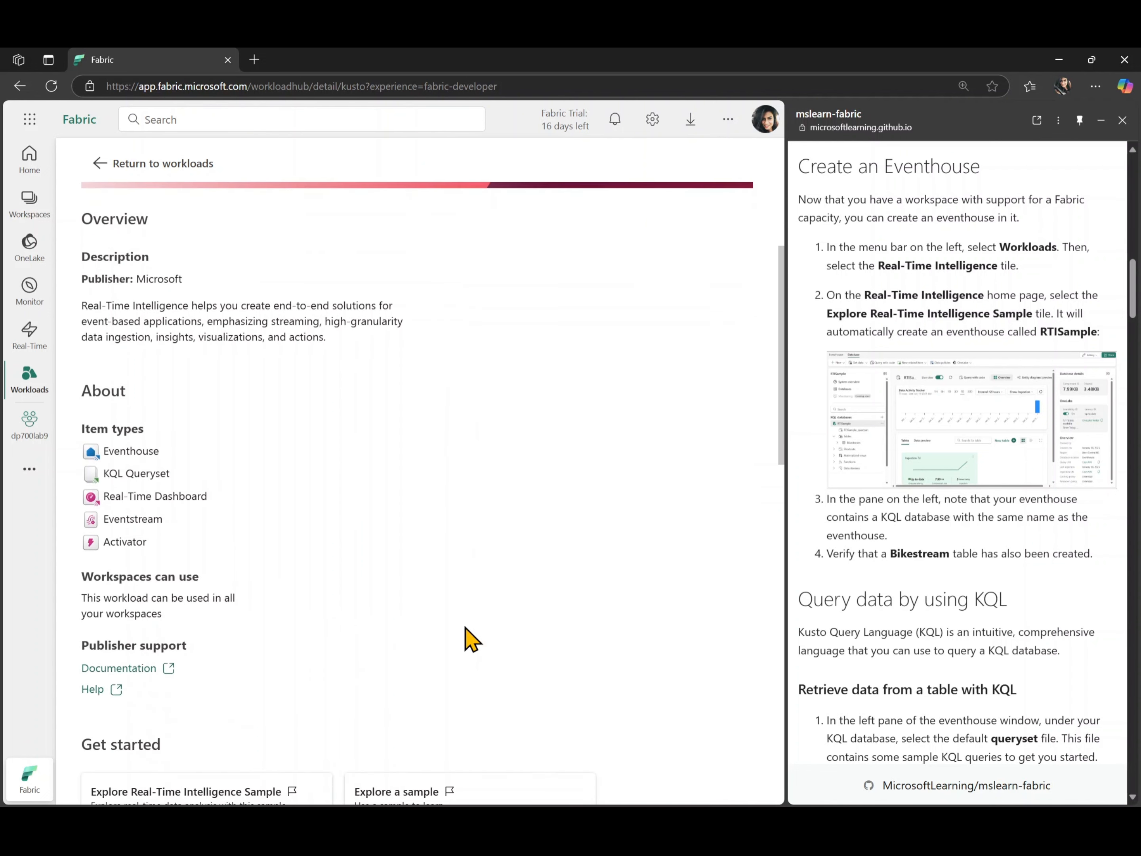
{"action": "scroll", "coordinate": [469, 640], "scroll_direction": "down", "scroll_amount": 3}
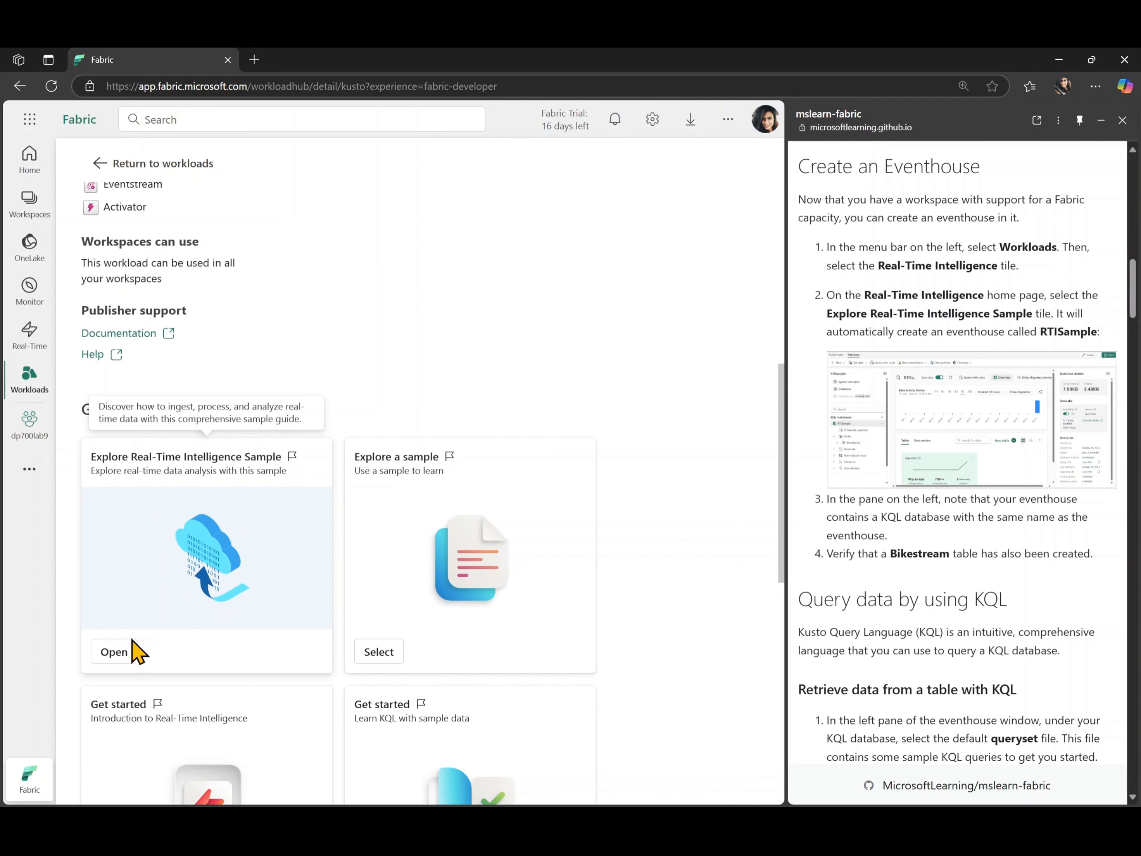
{"action": "left_click", "coordinate": [114, 654]}
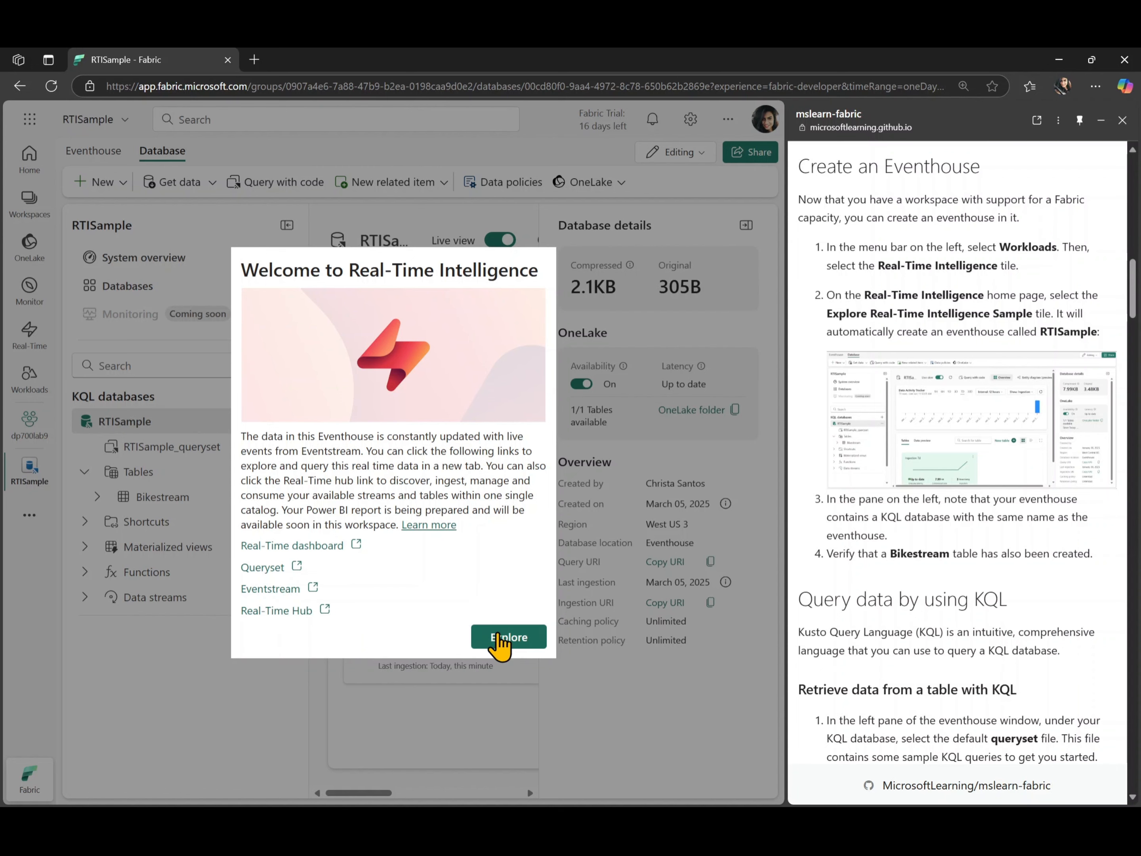
- Dismiss the welcome message and preview the Bikestream table's data with the table details collapsed
{"action": "left_click", "coordinate": [498, 636]}
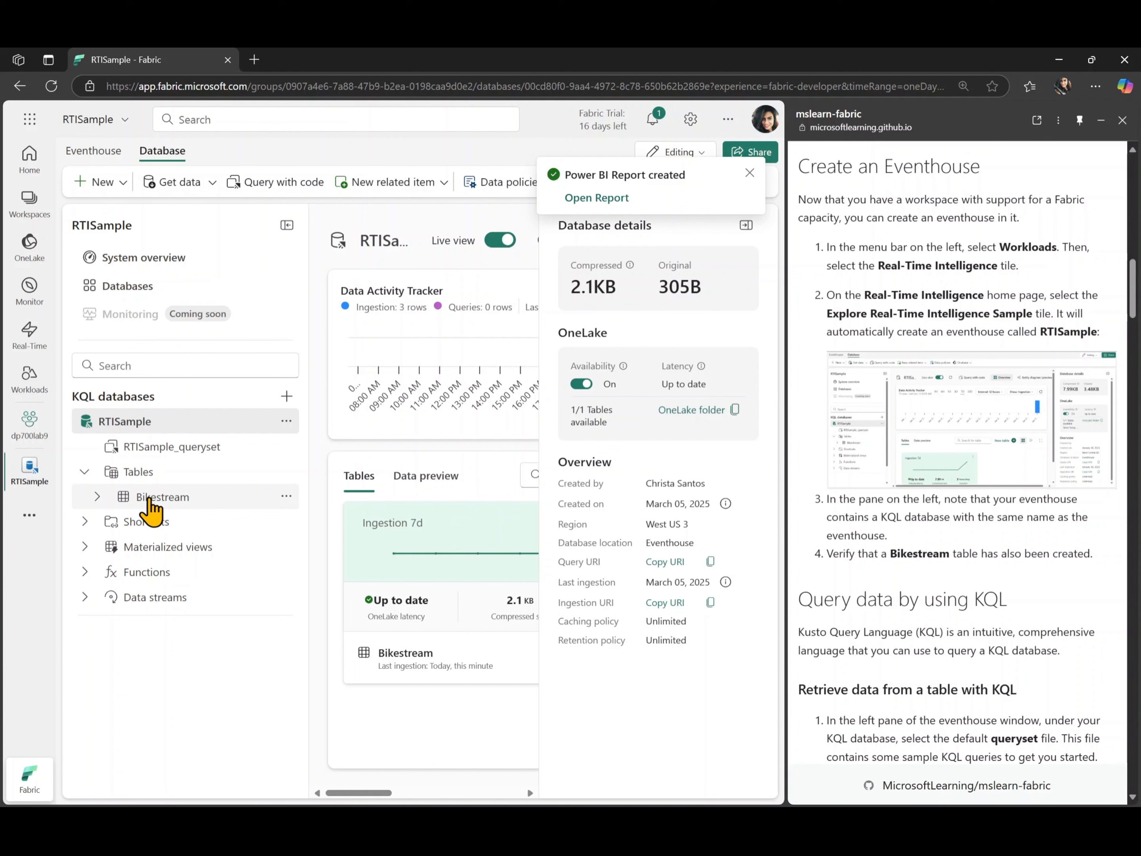
{"action": "left_click", "coordinate": [149, 505]}
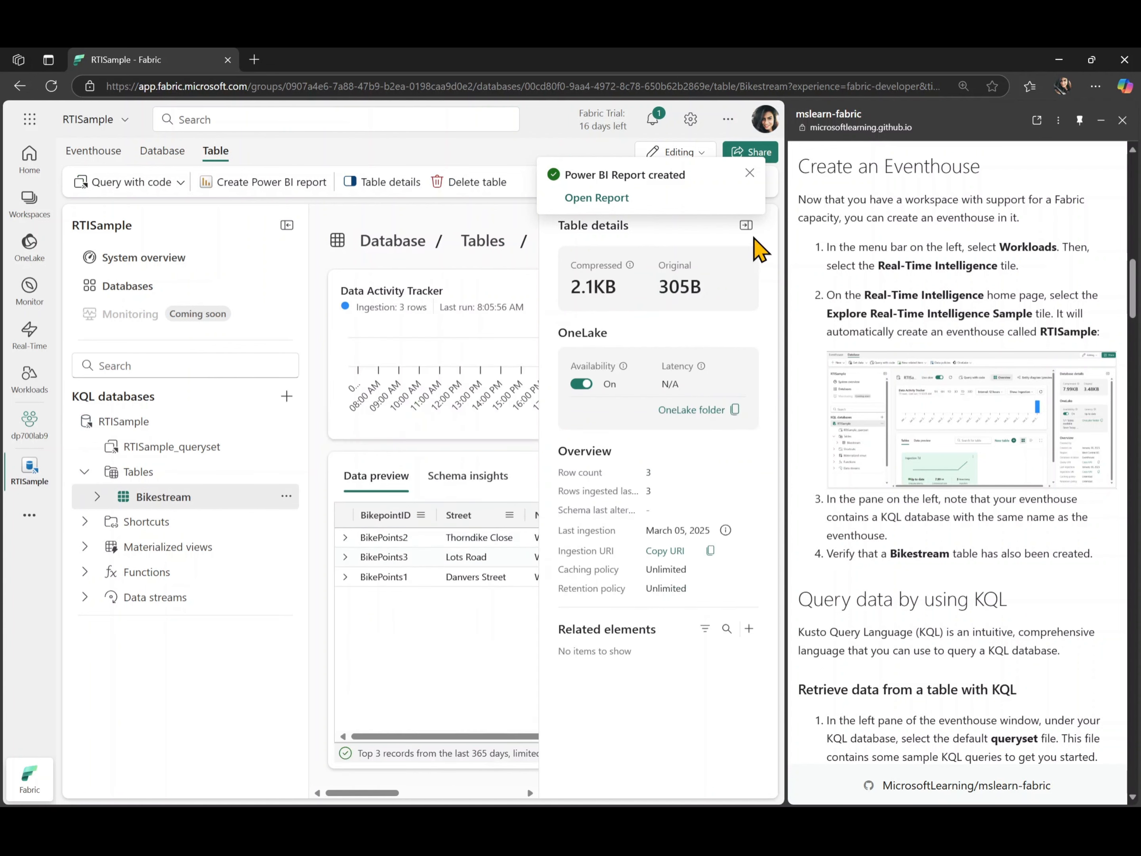
{"action": "left_click", "coordinate": [747, 226]}
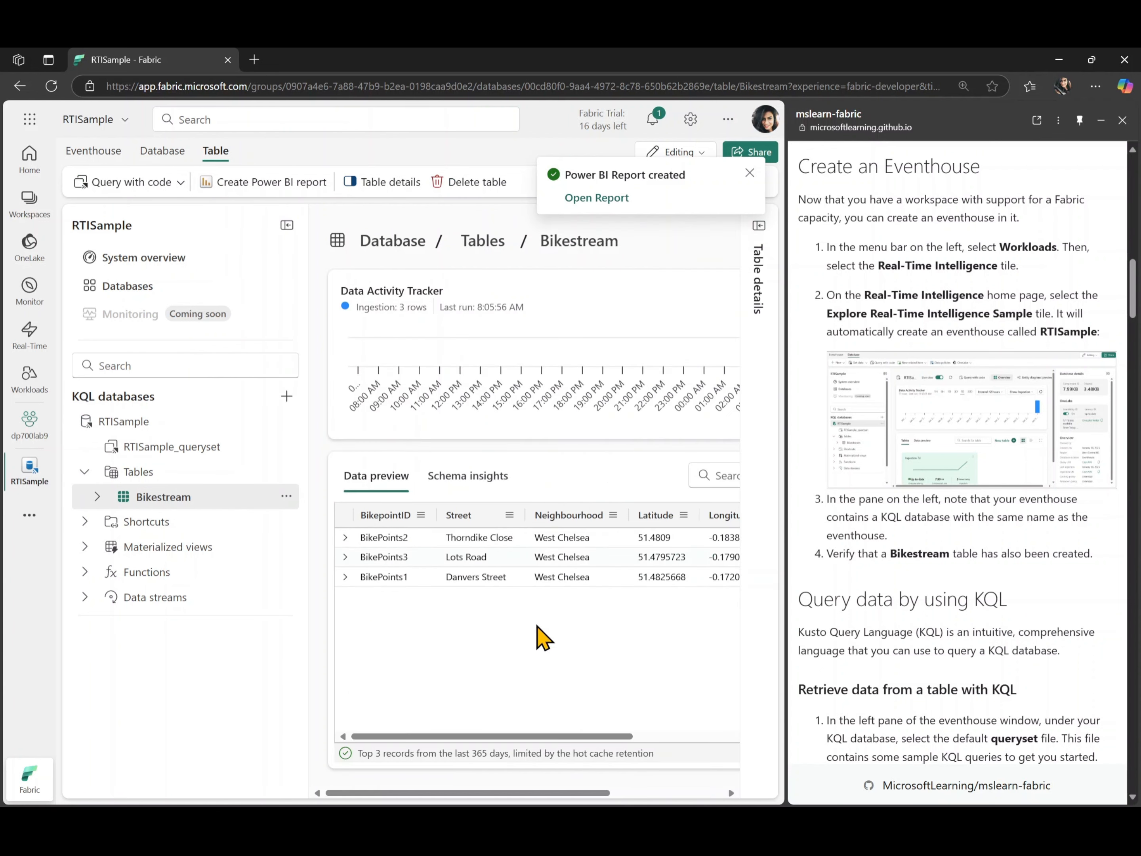
- Open the RTISample_queryset of the KQL database and collapse the database tree to widen the query editor
{"action": "scroll", "coordinate": [920, 591], "scroll_direction": "down", "scroll_amount": 6}
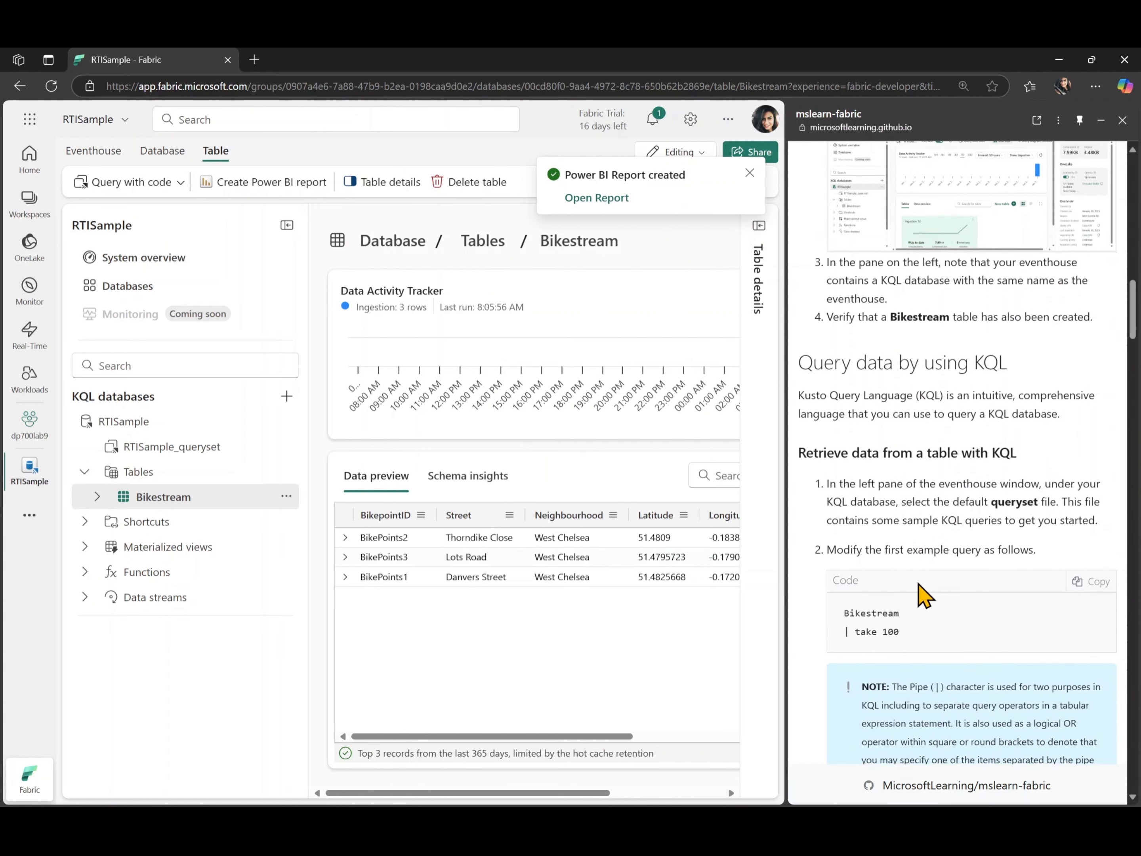
{"action": "scroll", "coordinate": [919, 584], "scroll_direction": "down", "scroll_amount": 2}
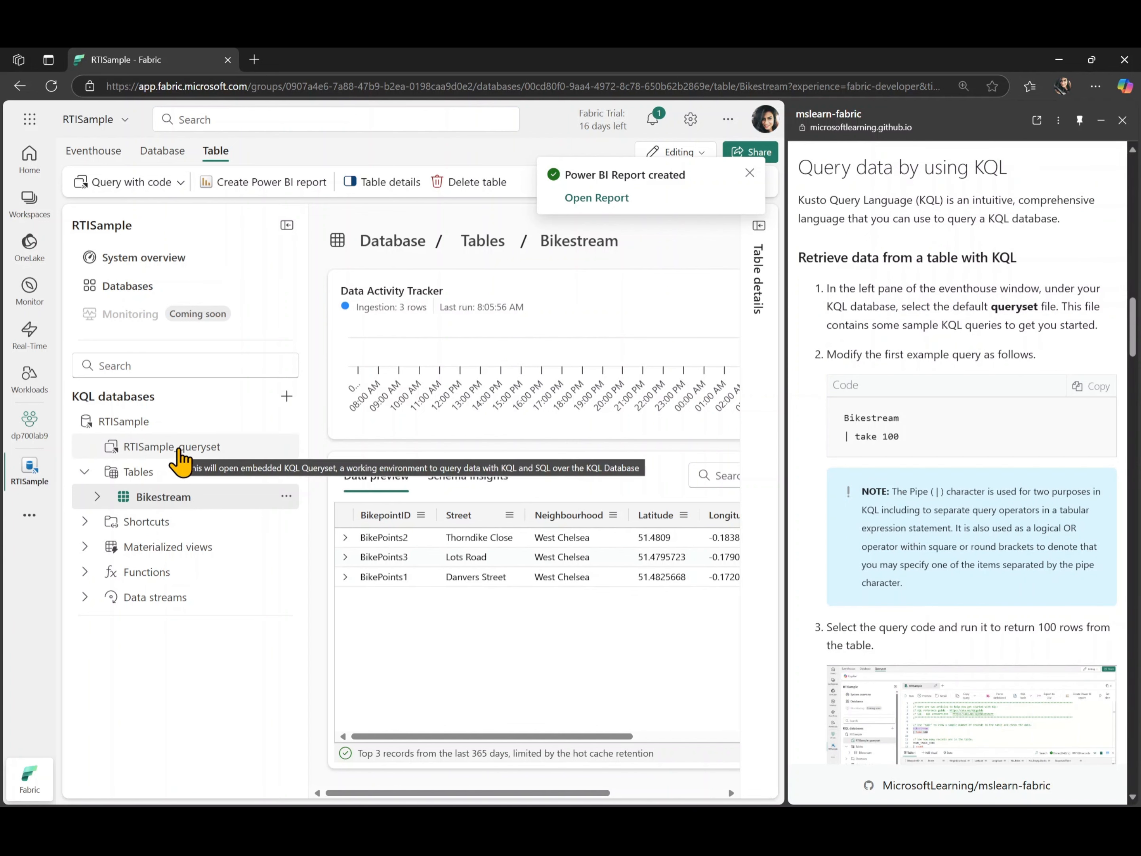
{"action": "left_click", "coordinate": [179, 448]}
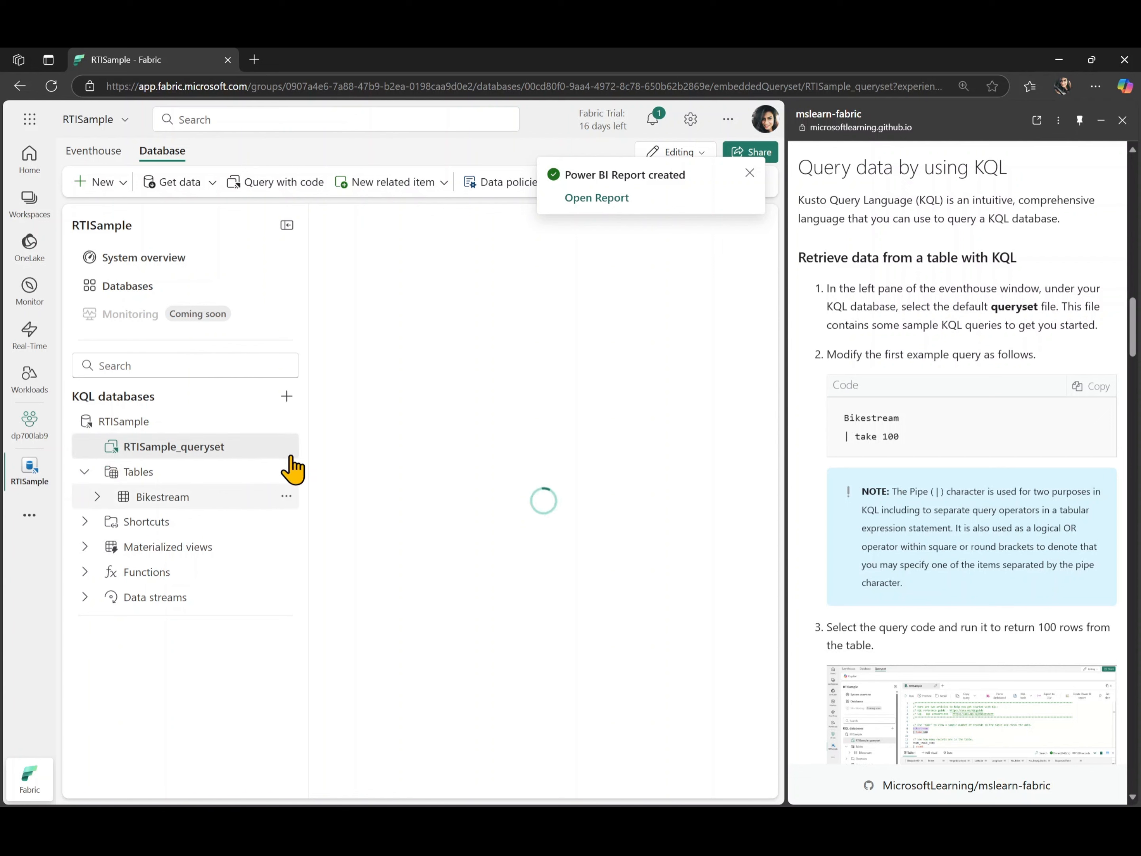
{"action": "left_click", "coordinate": [287, 226]}
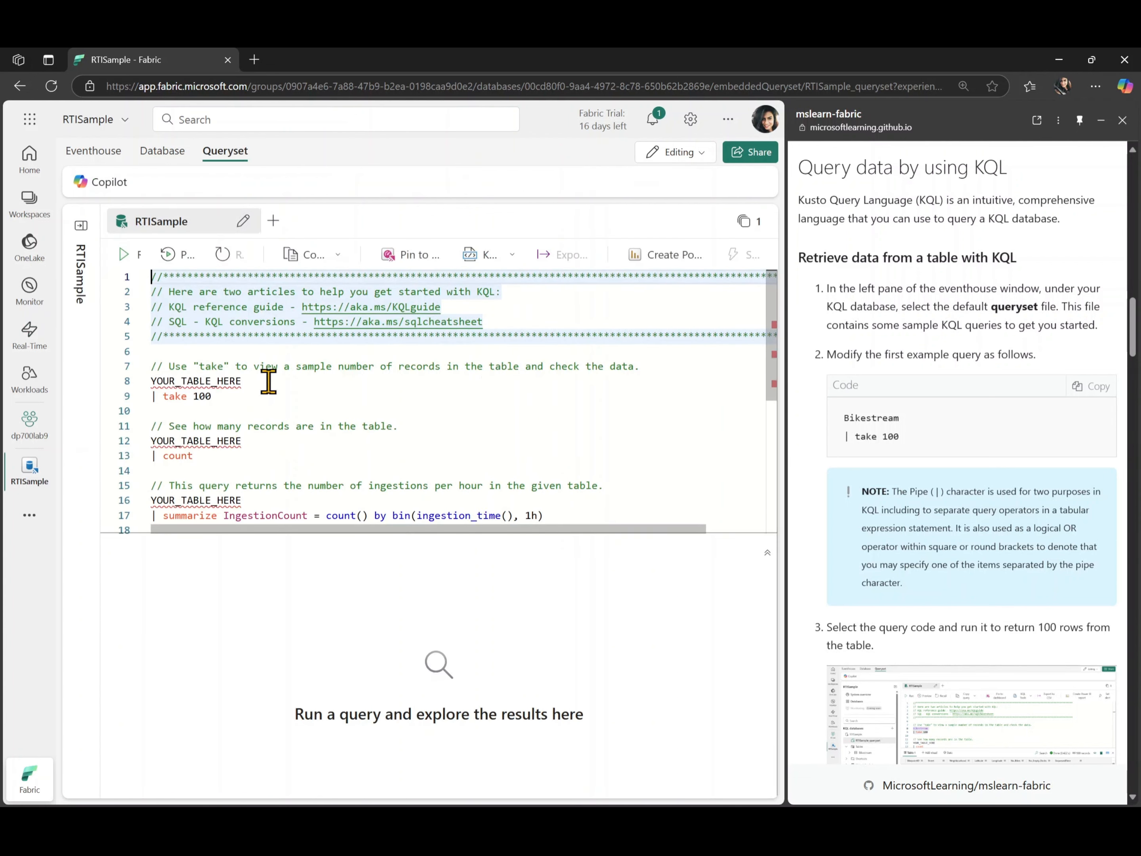
- Replace the YOUR_TABLE_HERE placeholder in the "take 100" sample query with Bikestream
{"action": "left_click", "coordinate": [533, 441]}
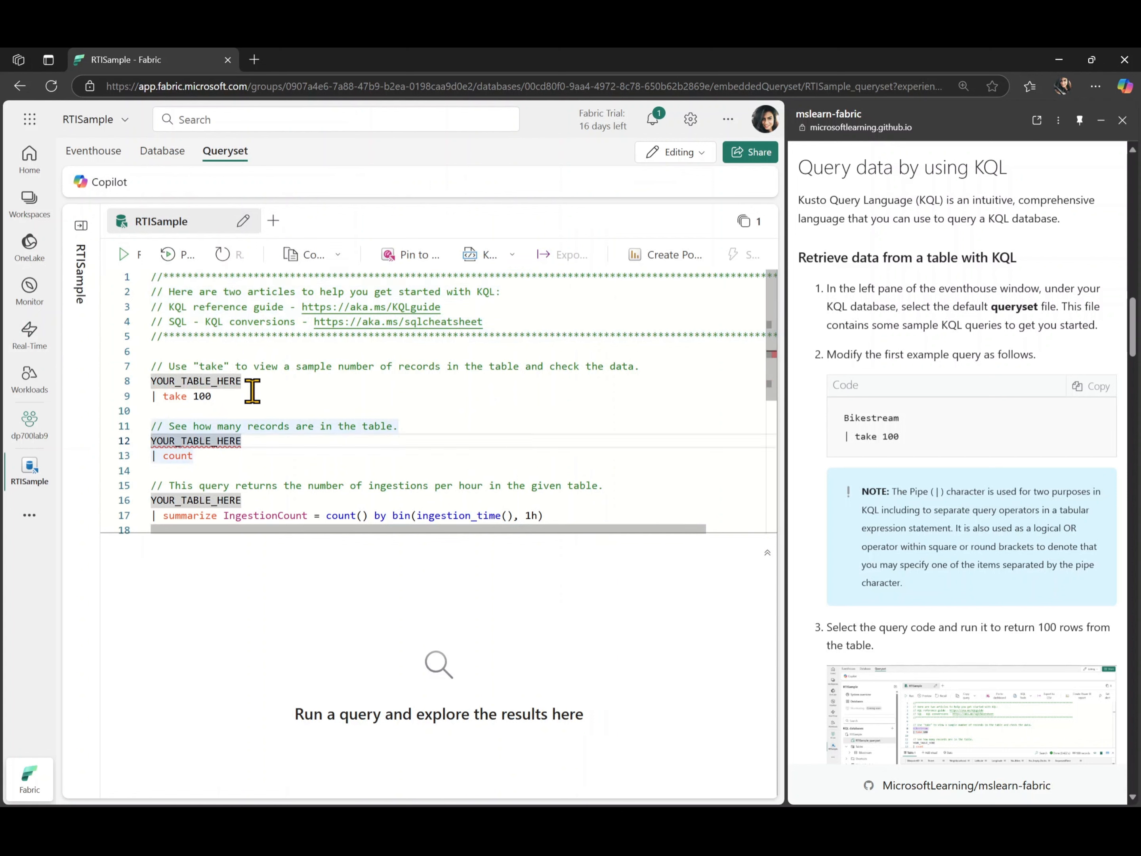
{"action": "double_click", "coordinate": [197, 386]}
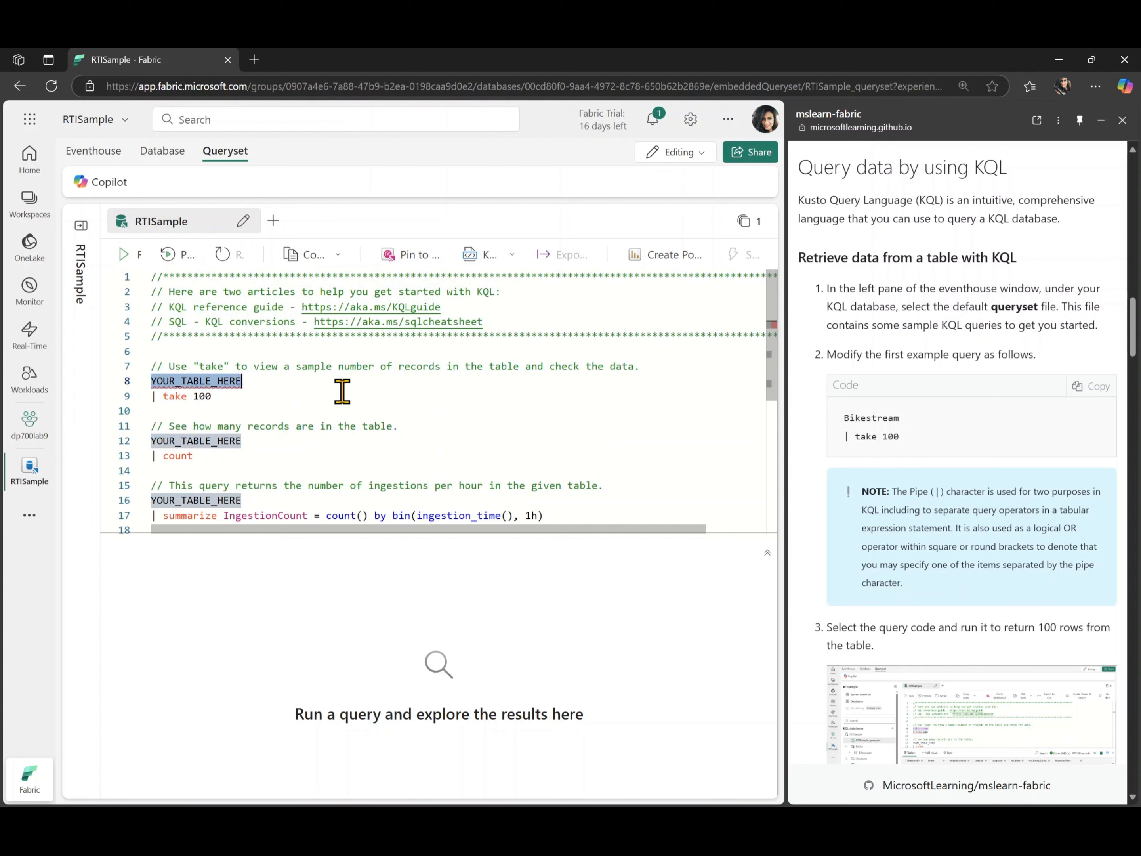
{"action": "type", "text": "Bikestream"}
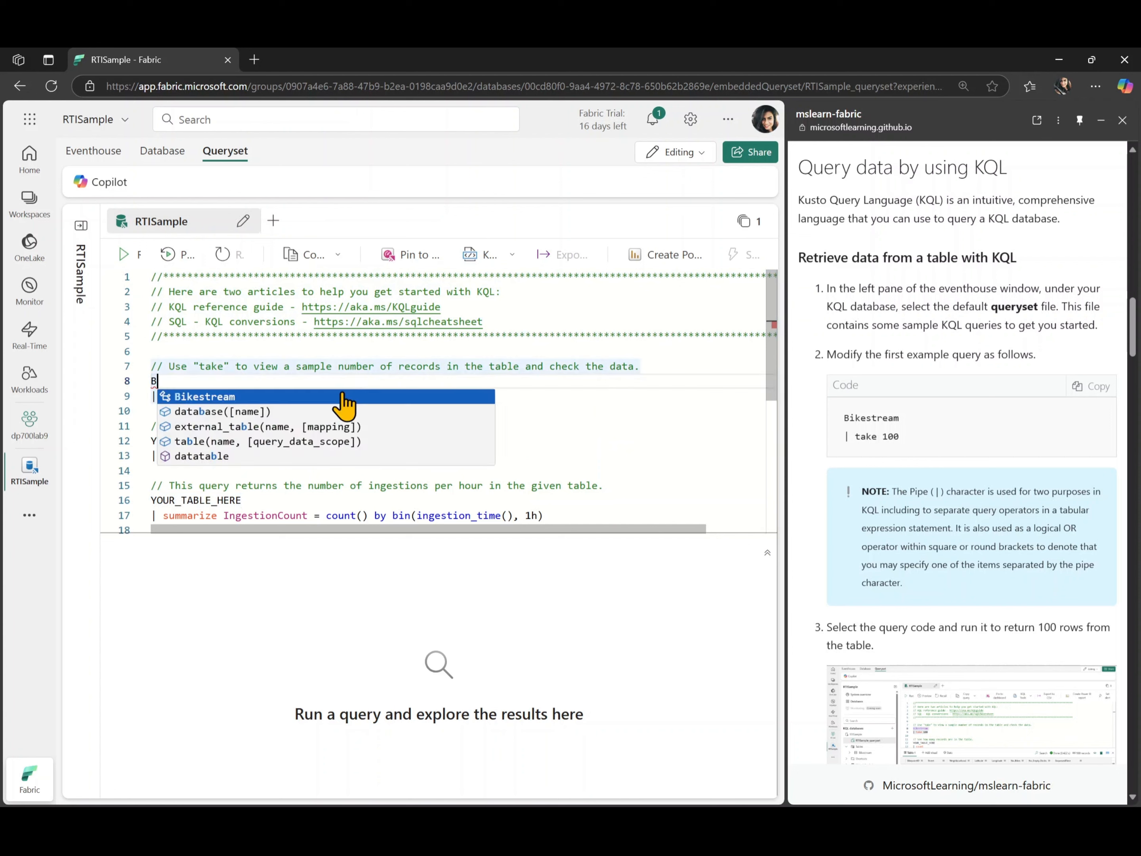
{"action": "key", "text": "Tab"}
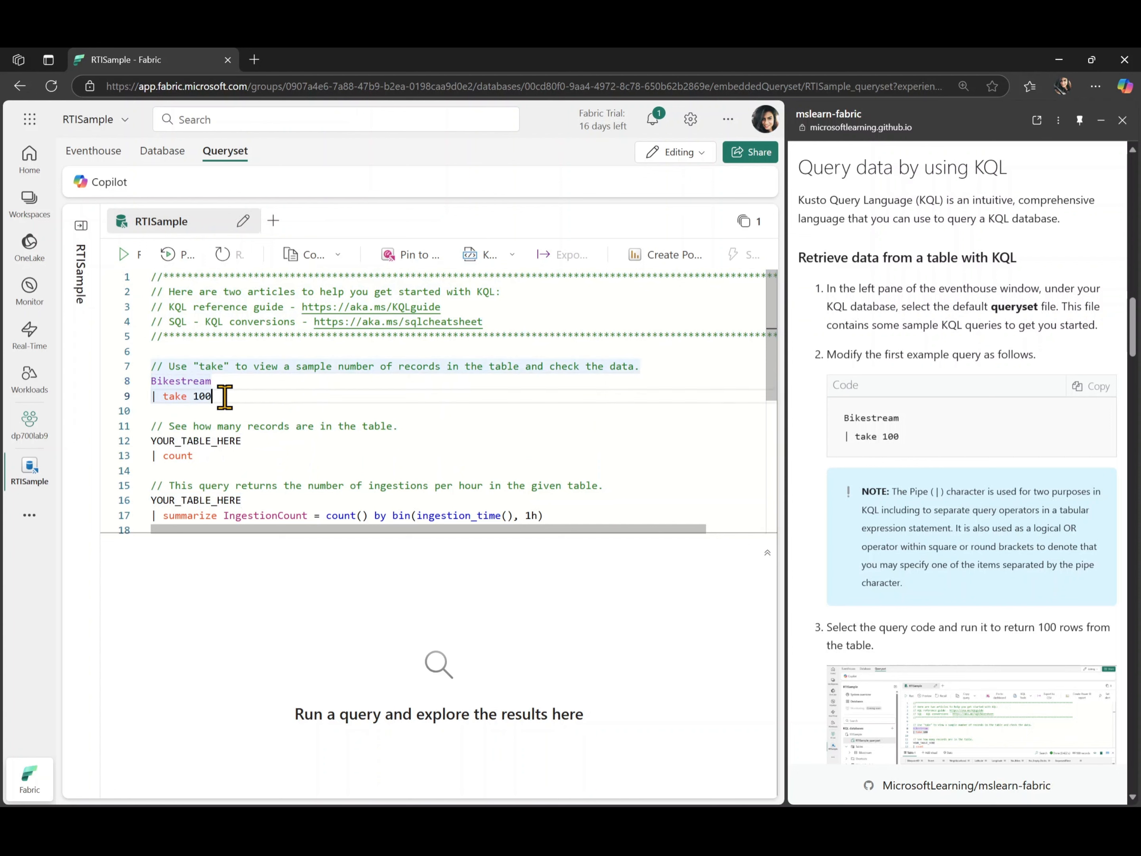
- Run only the "Bikestream | take 100" query and look through the returned rows
{"action": "left_click_drag", "start_coordinate": [225, 396], "coordinate": [151, 381]}
{"action": "left_click", "coordinate": [127, 259]}
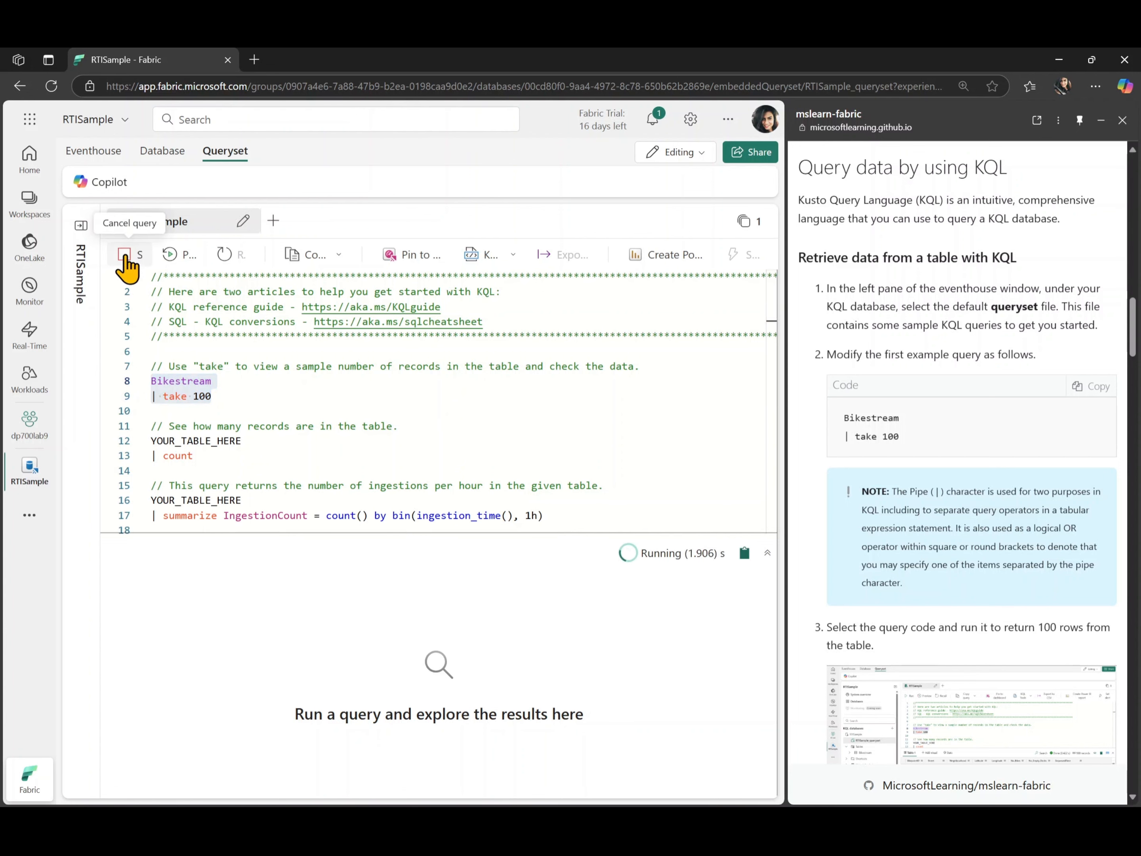
{"action": "scroll", "coordinate": [481, 648], "scroll_direction": "down", "scroll_amount": 5}
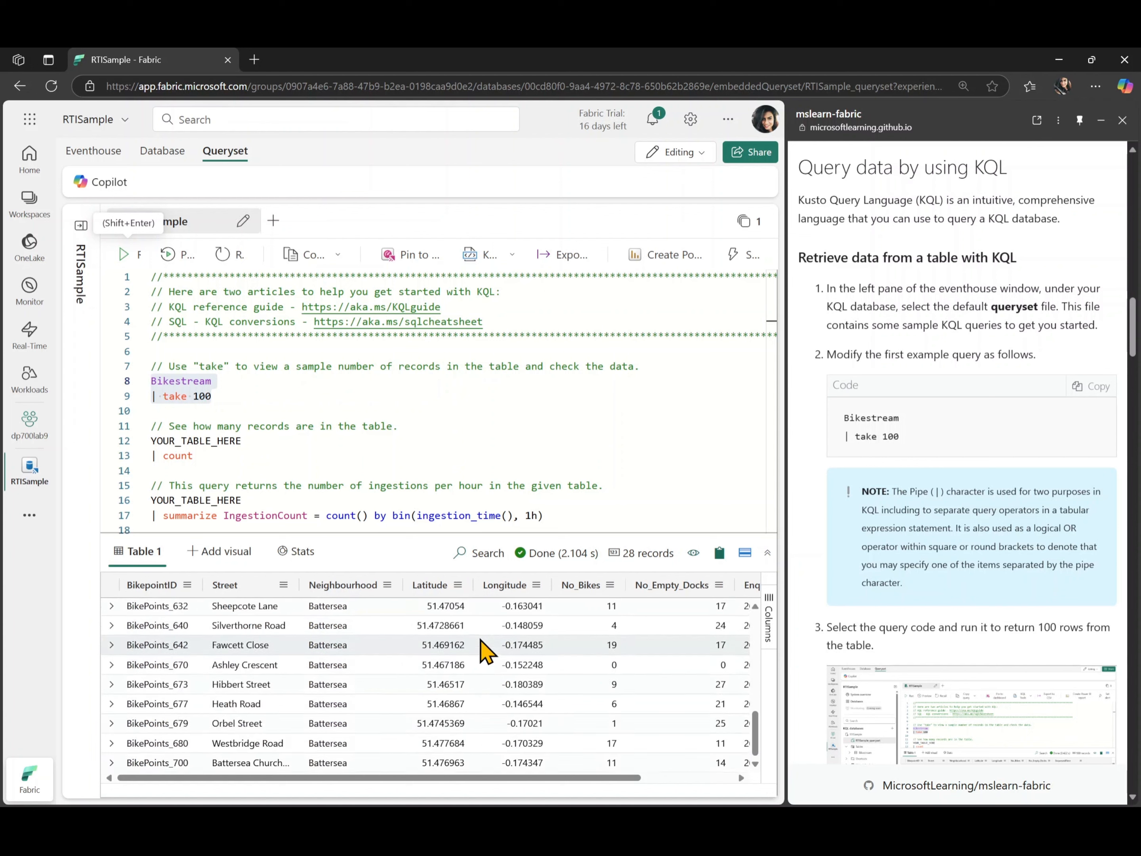
{"action": "scroll", "coordinate": [420, 689], "scroll_direction": "up", "scroll_amount": 5}
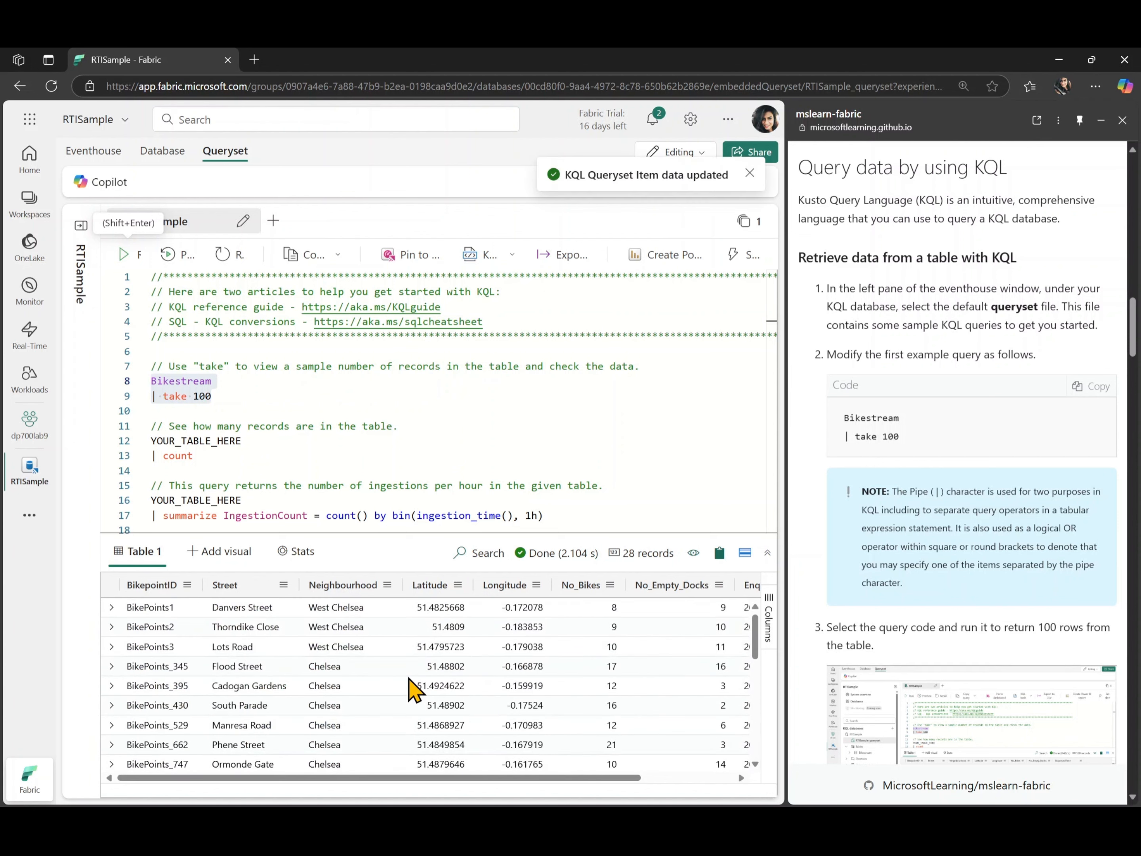
- Copy the exercise's step 4 query that projects Street and No_Bikes from Bikestream with take 10
{"action": "scroll", "coordinate": [409, 679], "scroll_direction": "up", "scroll_amount": 3}
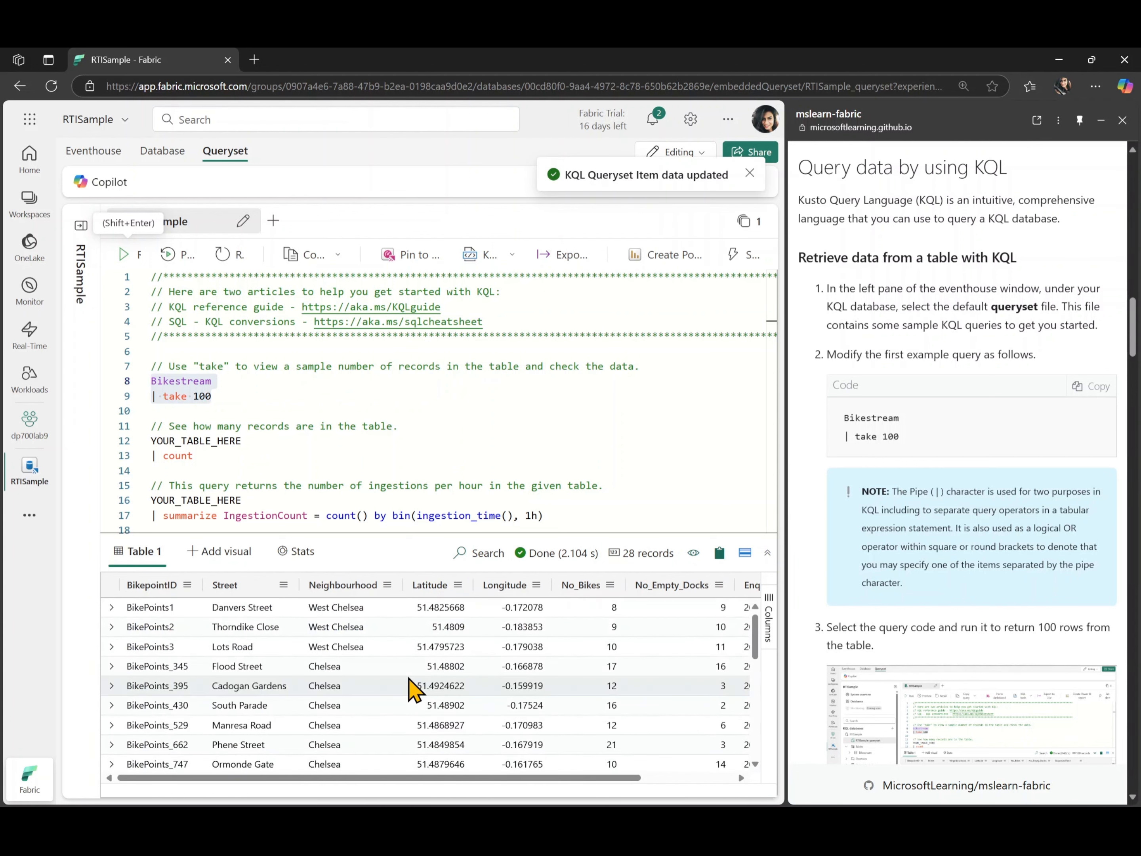
{"action": "scroll", "coordinate": [915, 550], "scroll_direction": "down", "scroll_amount": 3}
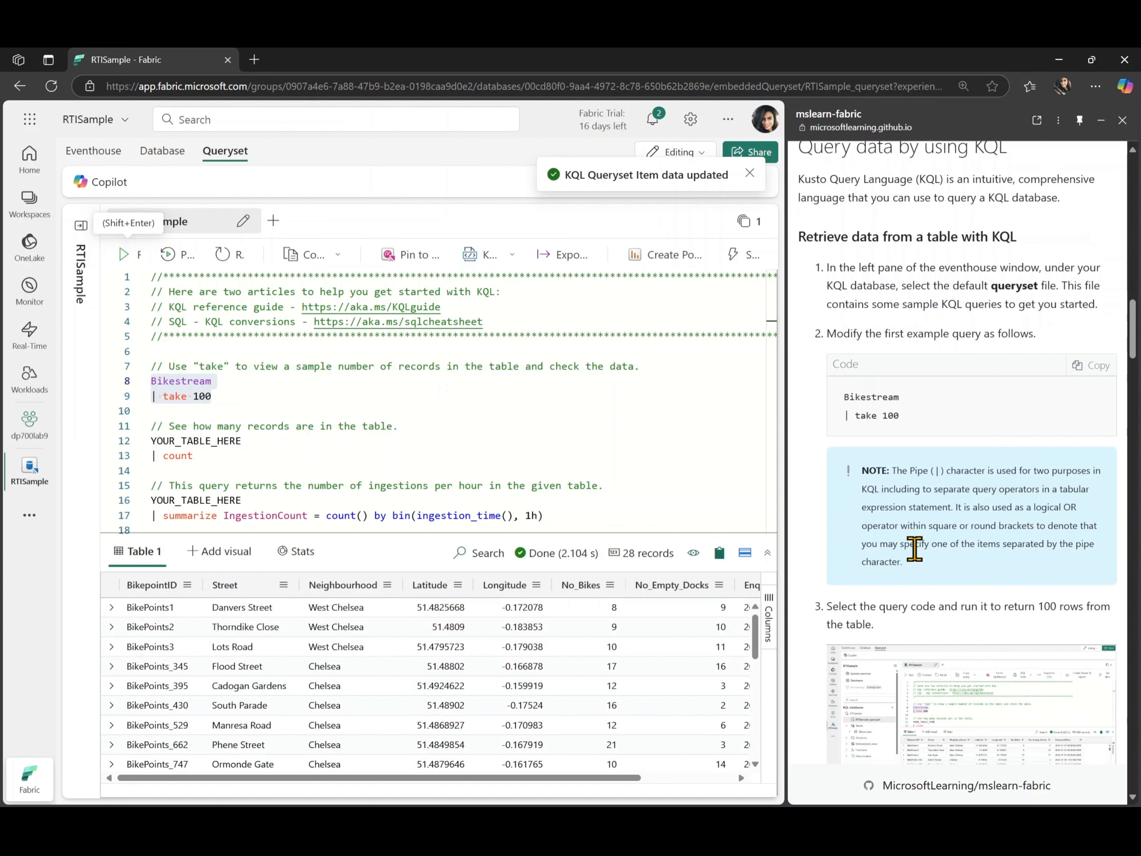
{"action": "scroll", "coordinate": [915, 549], "scroll_direction": "down", "scroll_amount": 1}
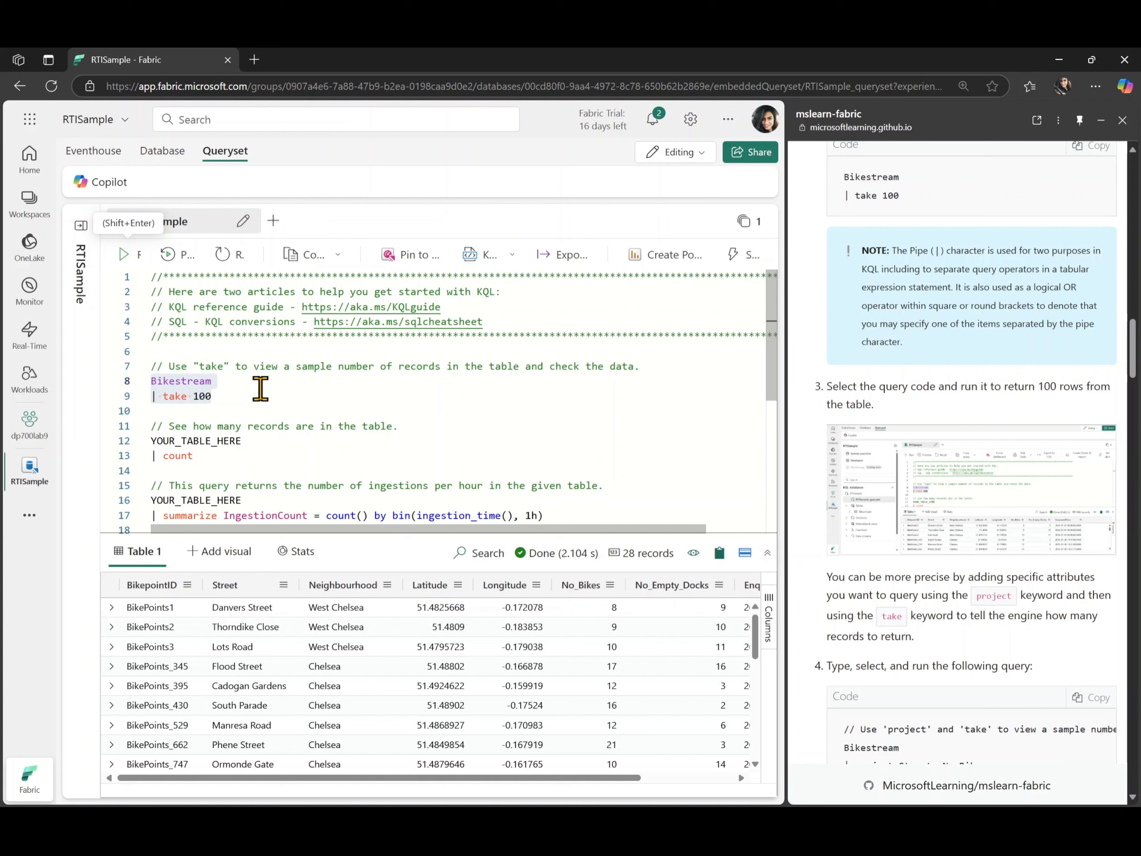
{"action": "scroll", "coordinate": [946, 550], "scroll_direction": "down", "scroll_amount": 4}
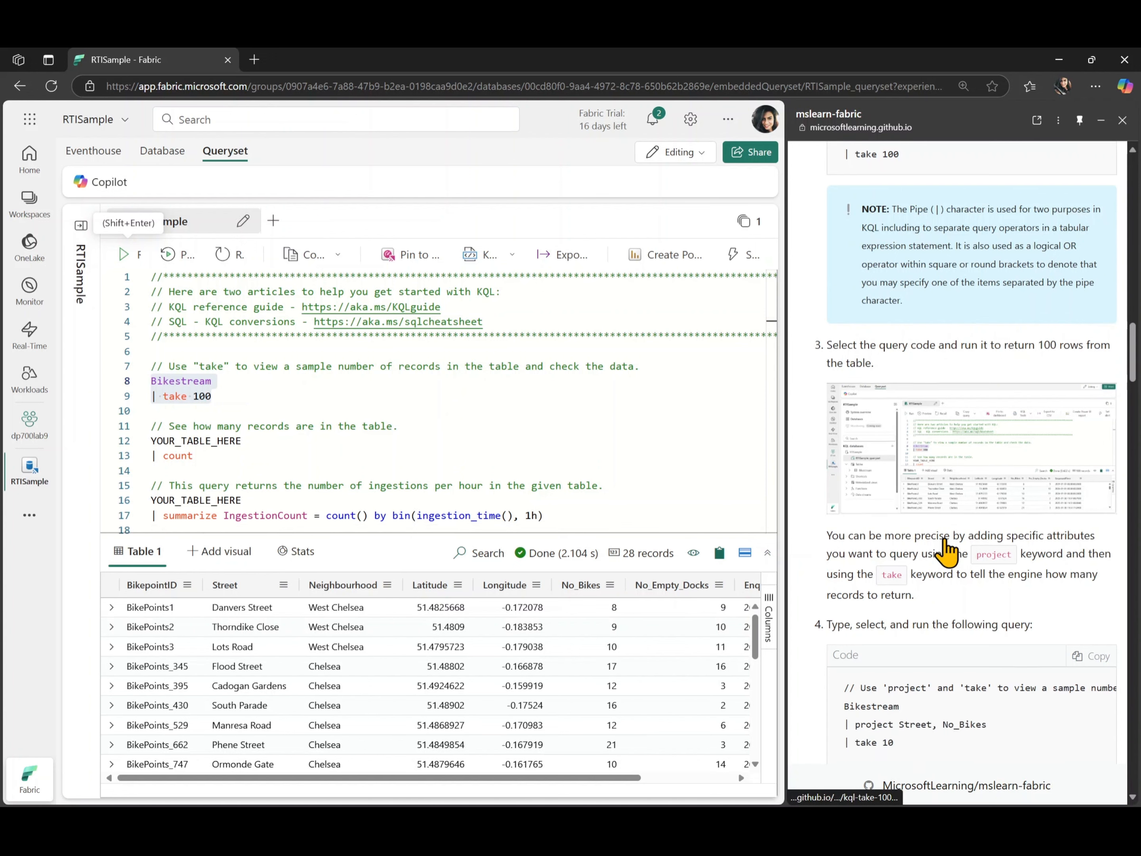
{"action": "scroll", "coordinate": [945, 549], "scroll_direction": "down", "scroll_amount": 2}
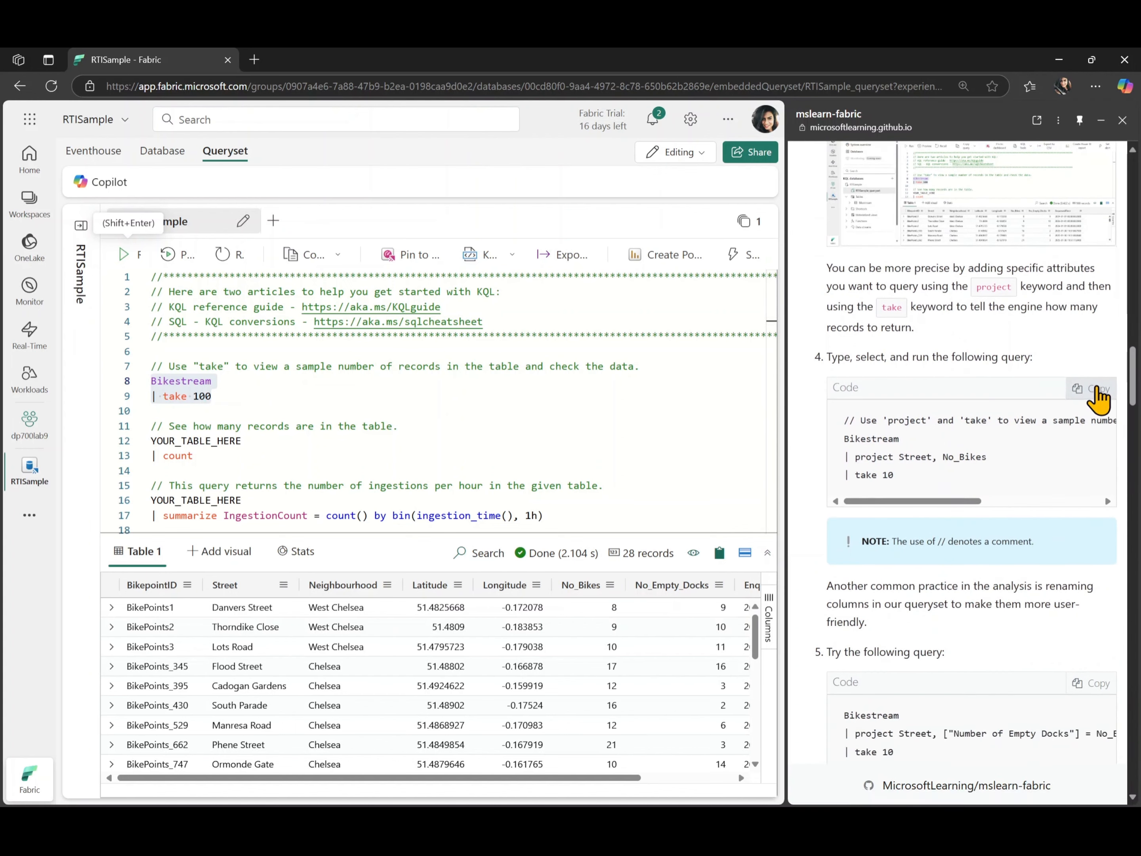
{"action": "left_click", "coordinate": [1097, 390]}
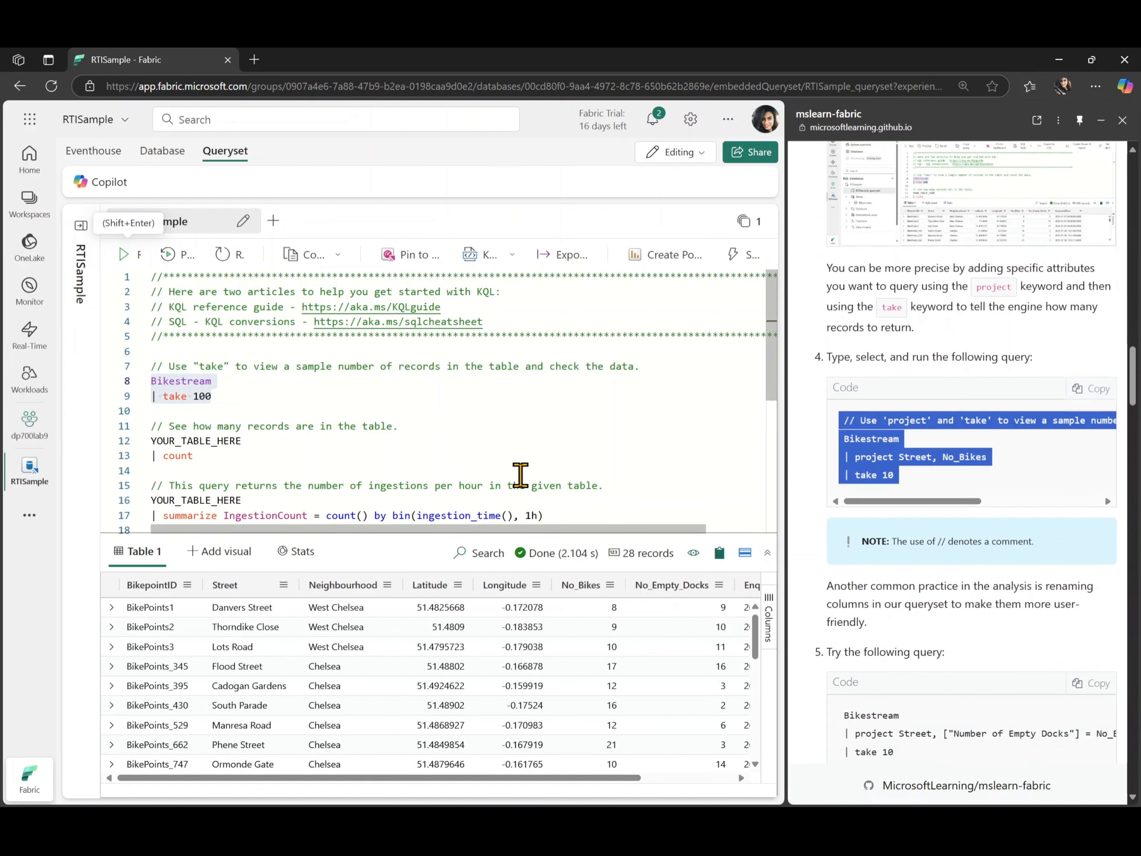
- Paste the copied project query below the summarize IngestionCount sample and run only the pasted Bikestream lines
{"action": "scroll", "coordinate": [456, 460], "scroll_direction": "down", "scroll_amount": 2}
{"action": "left_click", "coordinate": [596, 461]}
{"action": "key", "text": "Return"}
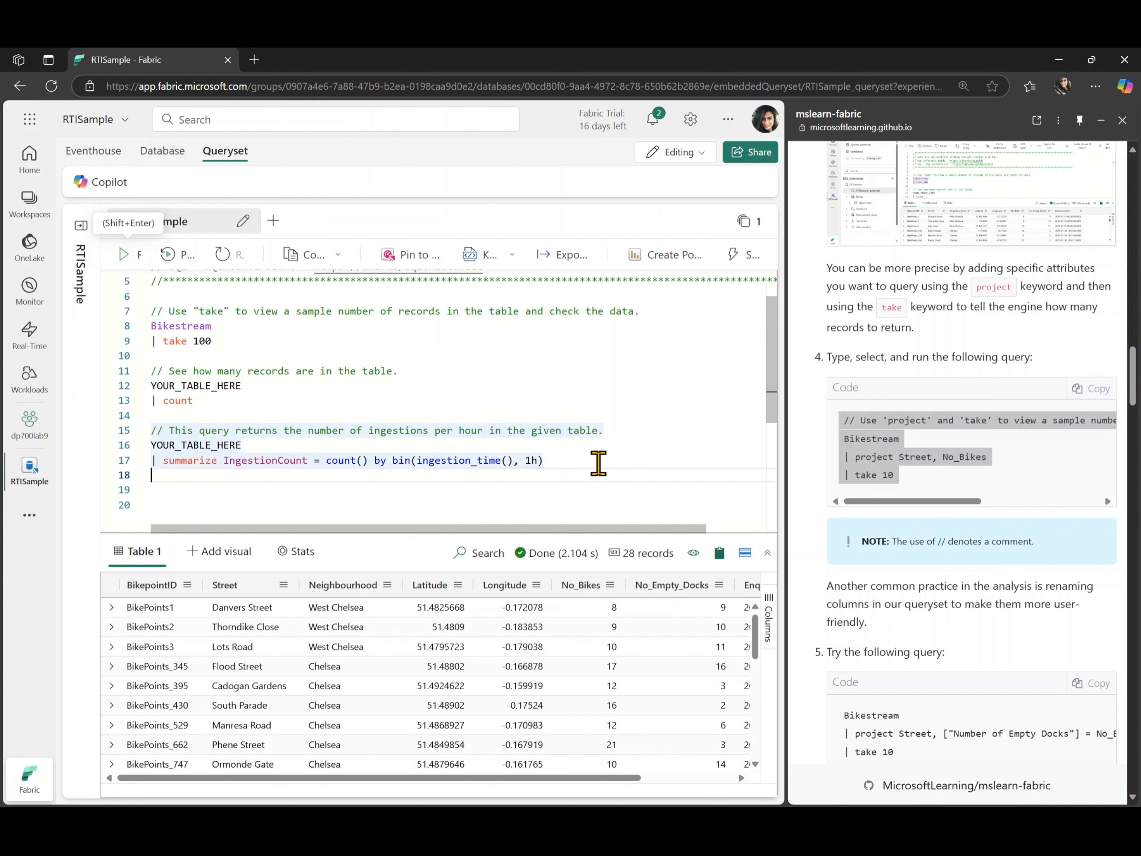
{"action": "key", "text": "Down"}
{"action": "key", "text": "ctrl+v"}
{"action": "scroll", "coordinate": [569, 463], "scroll_direction": "down", "scroll_amount": 1}
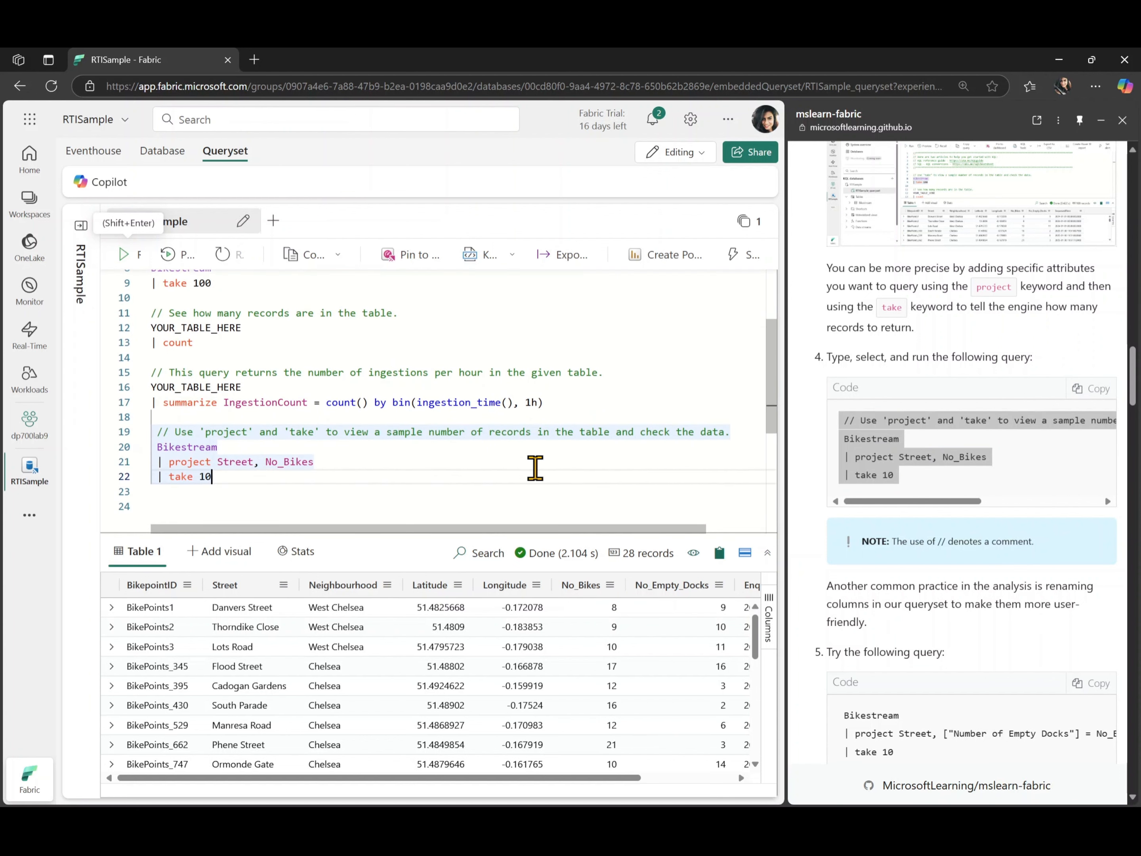
{"action": "left_click_drag", "start_coordinate": [219, 472], "coordinate": [131, 449]}
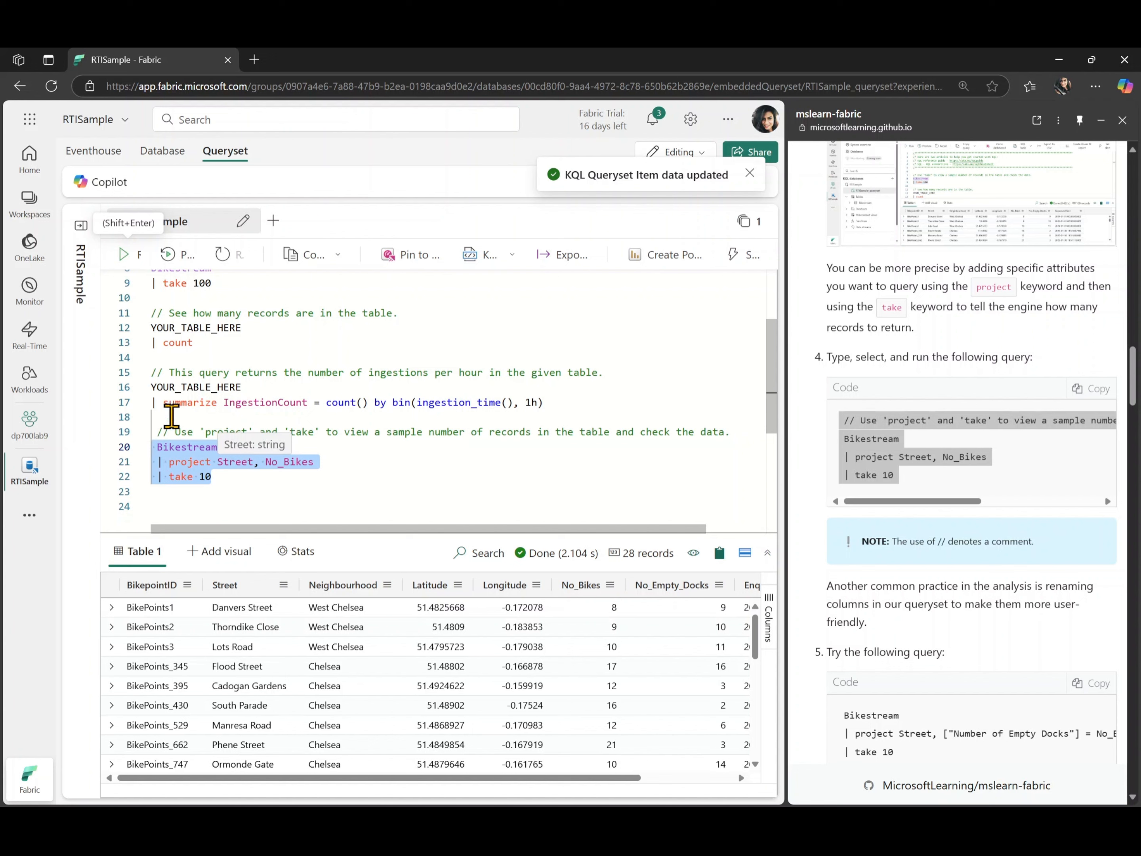
{"action": "left_click", "coordinate": [125, 254]}
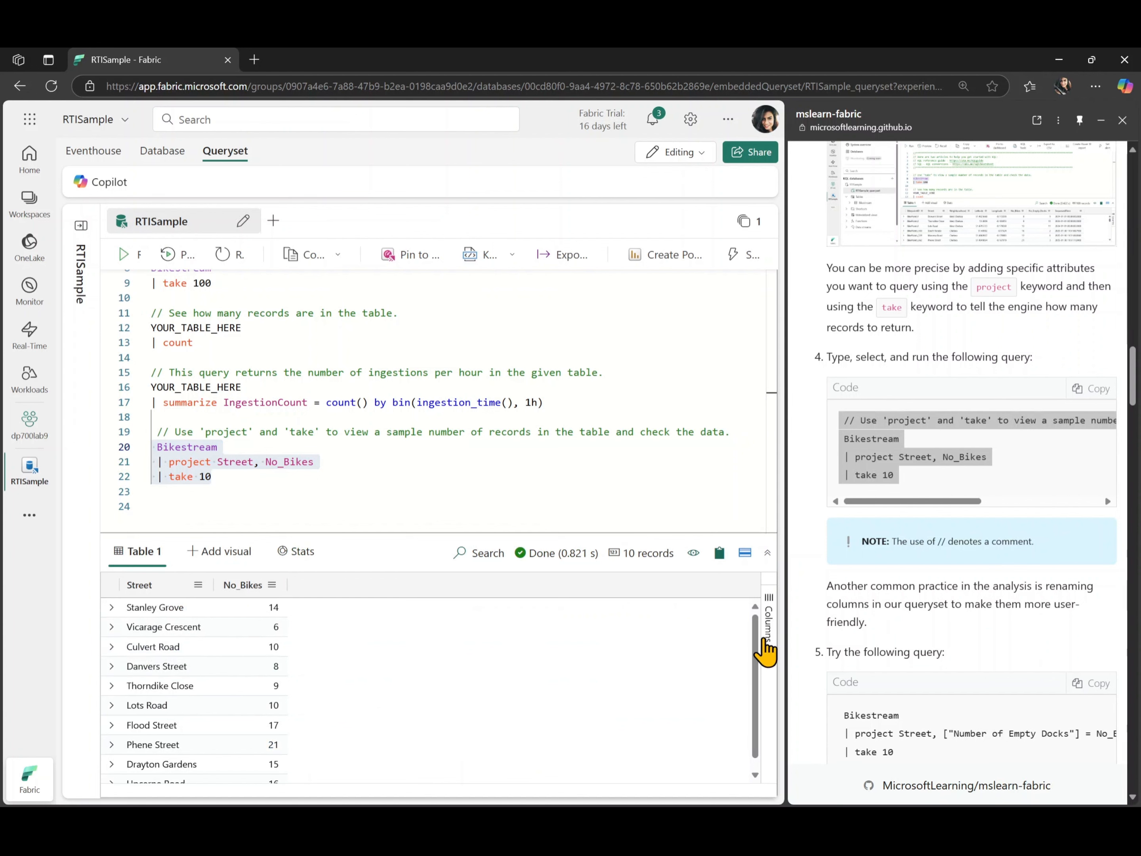
- Add the exercise's query renaming No_Empty_Docks to "Number of Empty Docks" with take 10 below the previous query and run only it
{"action": "scroll", "coordinate": [880, 625], "scroll_direction": "down", "scroll_amount": 3}
{"action": "scroll", "coordinate": [881, 630], "scroll_direction": "down", "scroll_amount": 2}
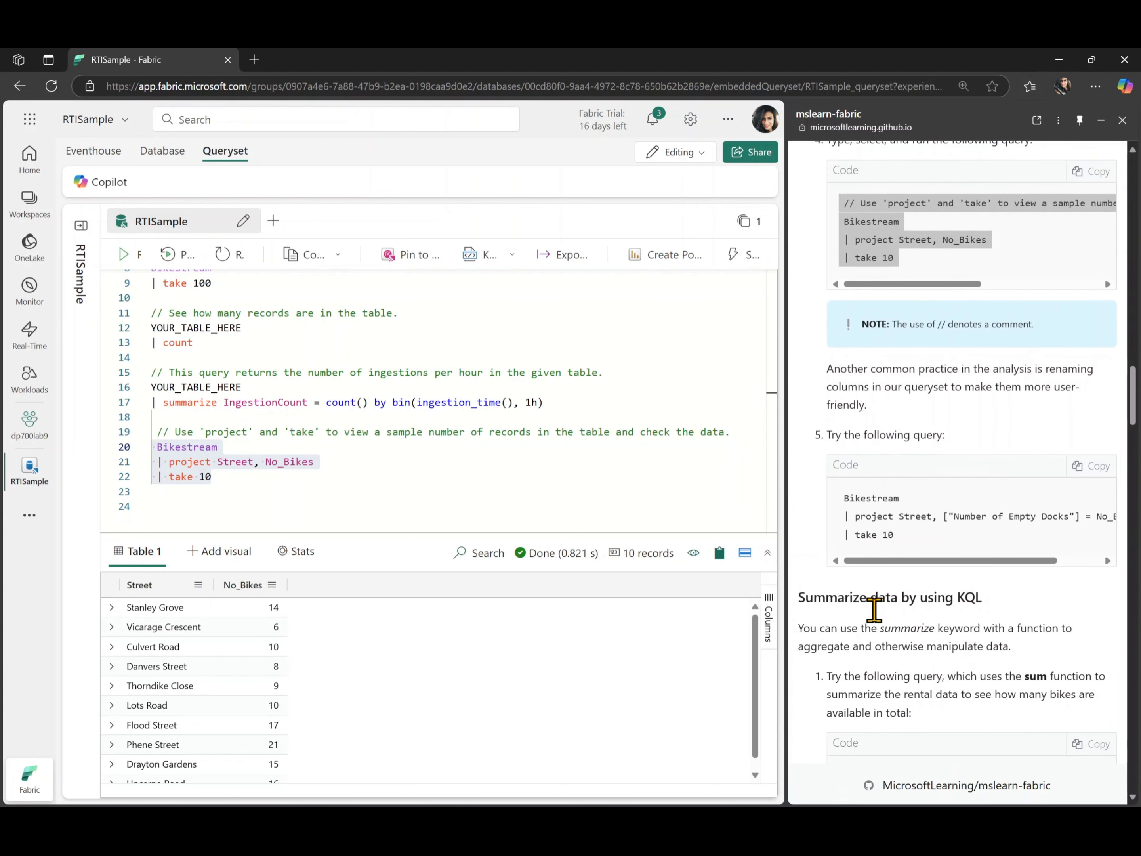
{"action": "left_click", "coordinate": [1080, 384]}
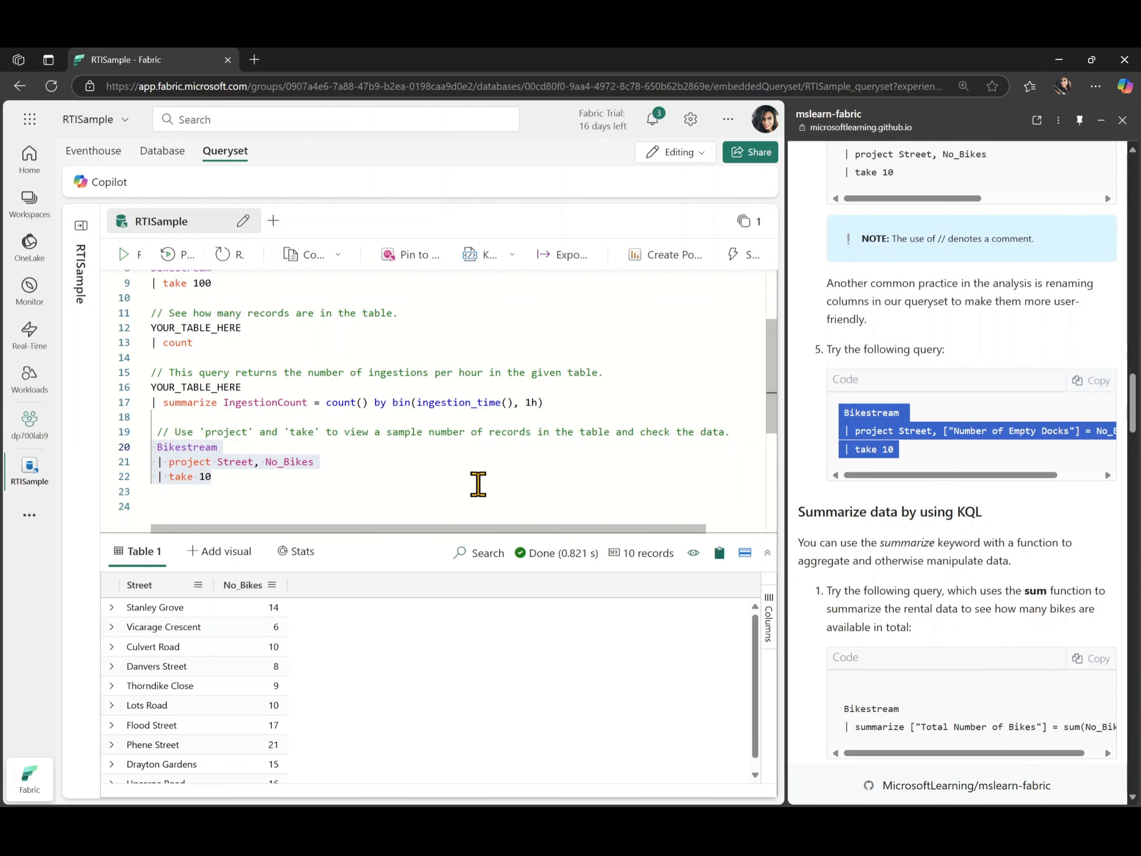
{"action": "left_click", "coordinate": [363, 492]}
{"action": "key", "text": "Return"}
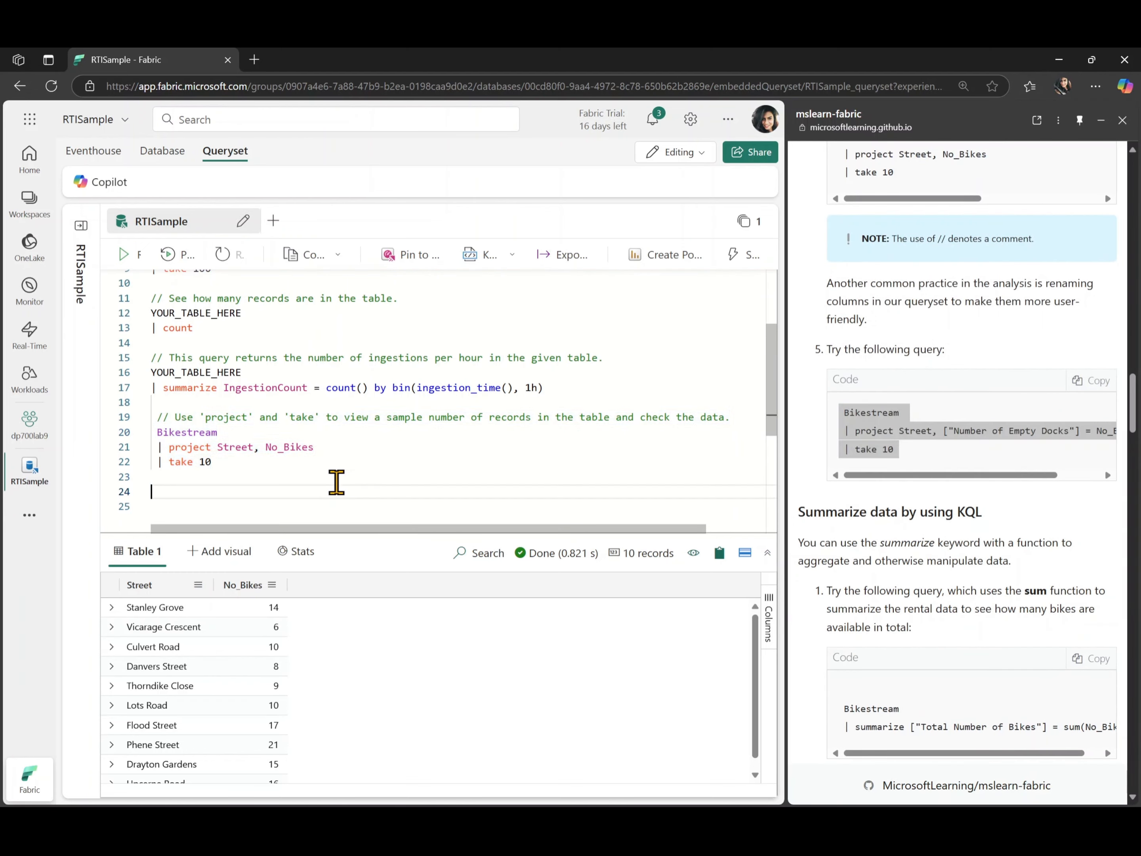
{"action": "key", "text": "ctrl+v"}
{"action": "scroll", "coordinate": [332, 479], "scroll_direction": "down", "scroll_amount": 1}
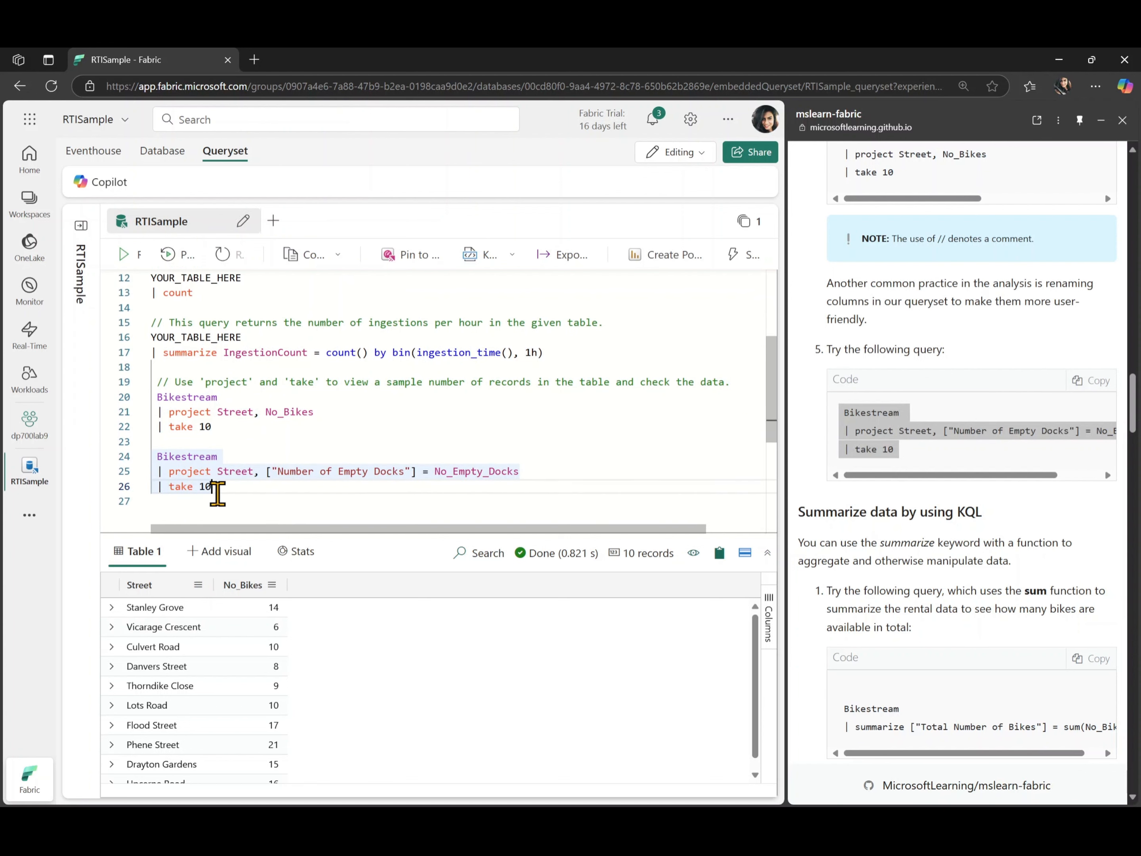
{"action": "left_click_drag", "start_coordinate": [235, 489], "coordinate": [149, 460]}
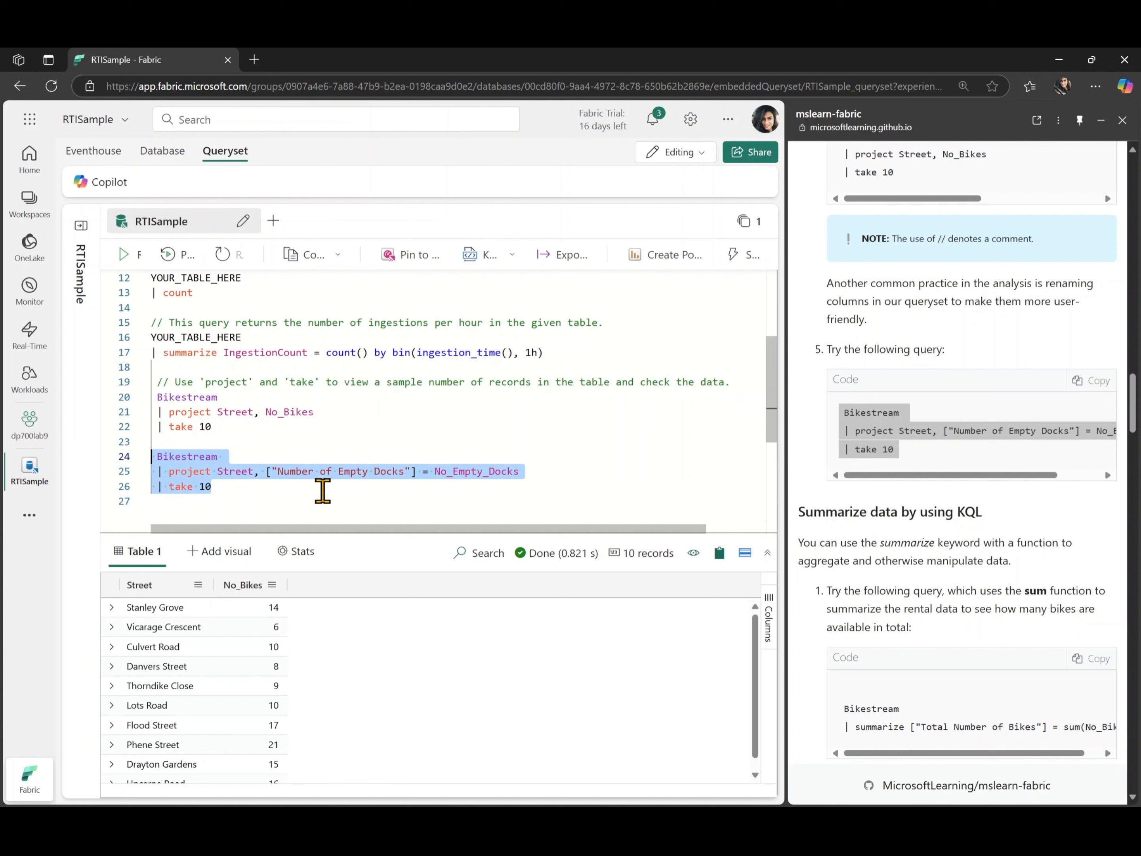
{"action": "left_click", "coordinate": [125, 259]}
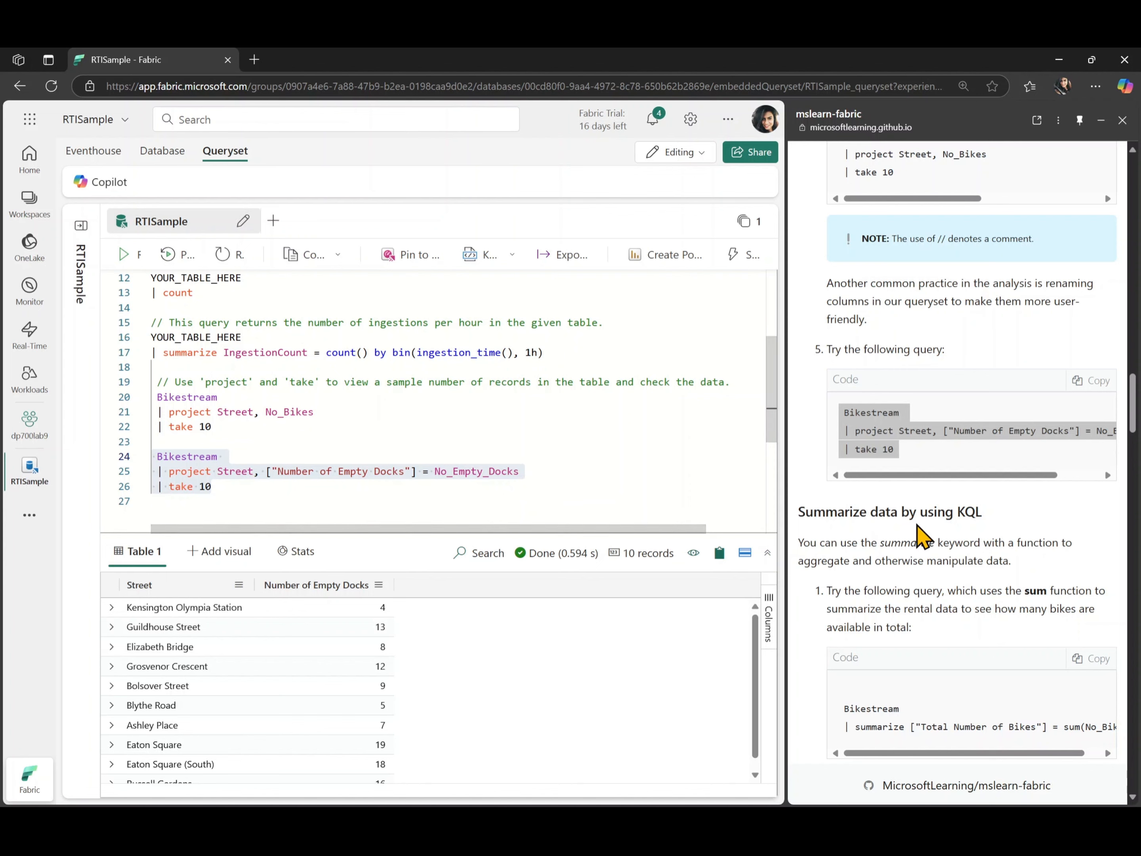
- Add the exercise's query summarizing "Total Number of Bikes" as sum(No_Bikes) at the end of the queryset and run only it
{"action": "scroll", "coordinate": [922, 538], "scroll_direction": "down", "scroll_amount": 5}
{"action": "scroll", "coordinate": [922, 536], "scroll_direction": "down", "scroll_amount": 2}
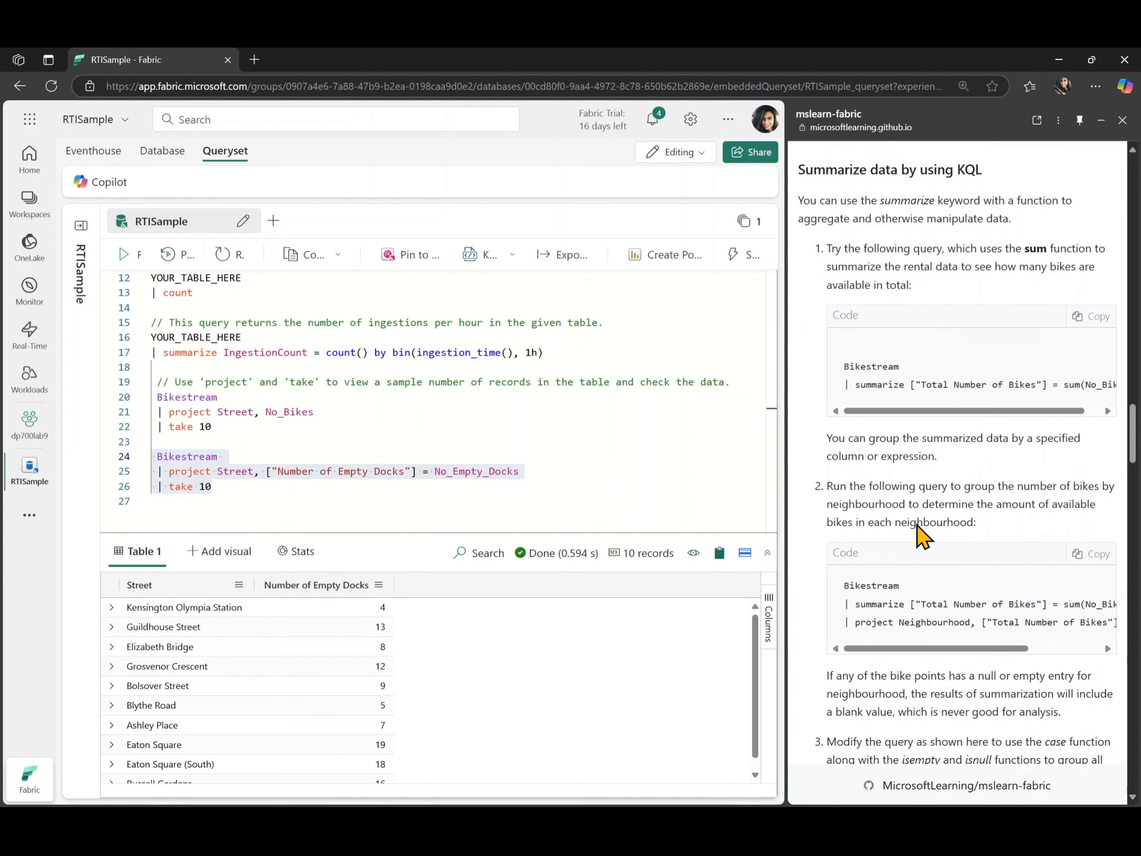
{"action": "left_click", "coordinate": [1092, 308]}
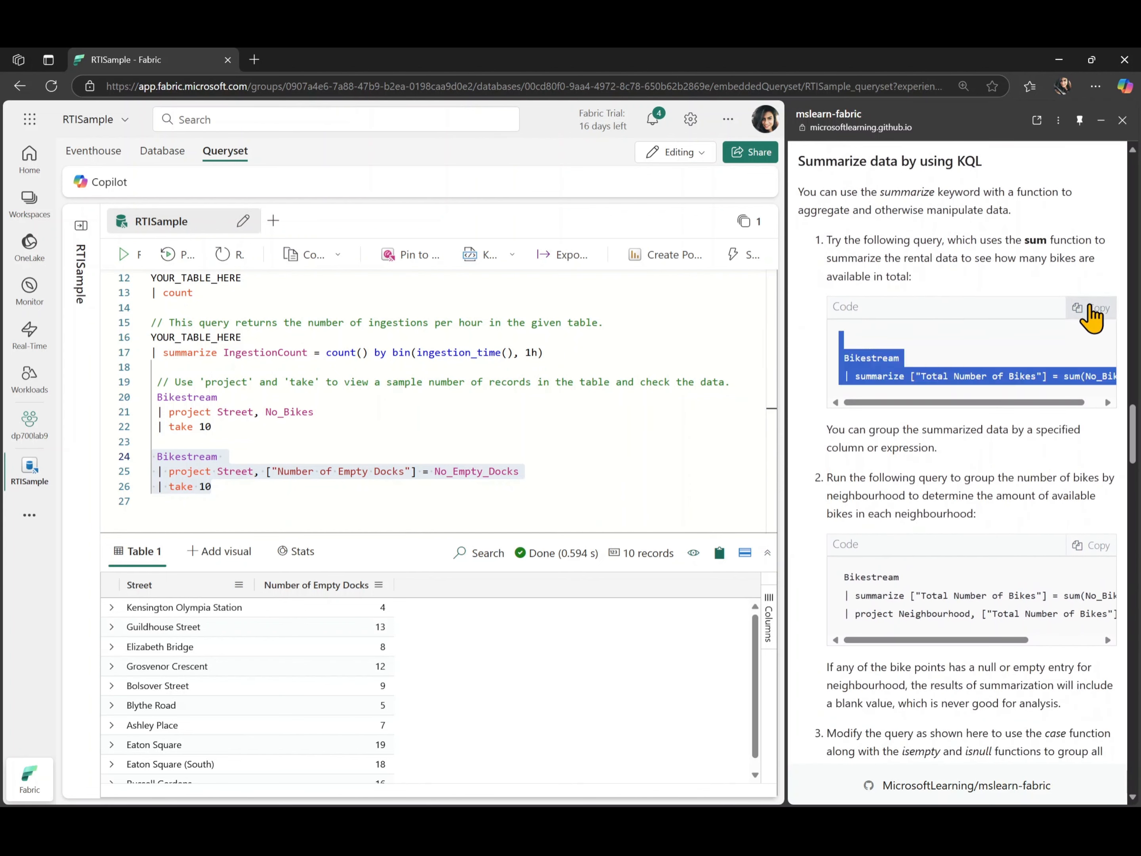
{"action": "scroll", "coordinate": [346, 472], "scroll_direction": "down", "scroll_amount": 1}
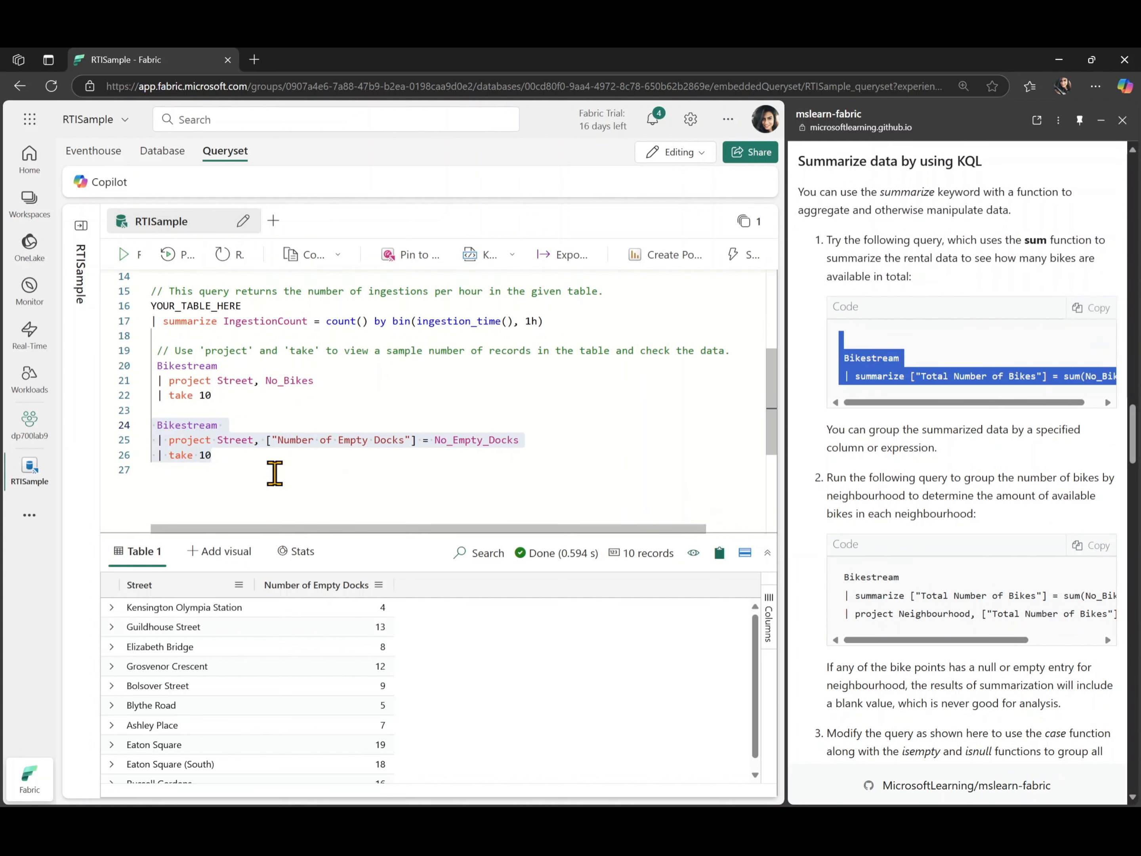
{"action": "left_click", "coordinate": [275, 471]}
{"action": "key", "text": "Return"}
{"action": "key", "text": "ctrl+v"}
{"action": "scroll", "coordinate": [275, 472], "scroll_direction": "down", "scroll_amount": 2}
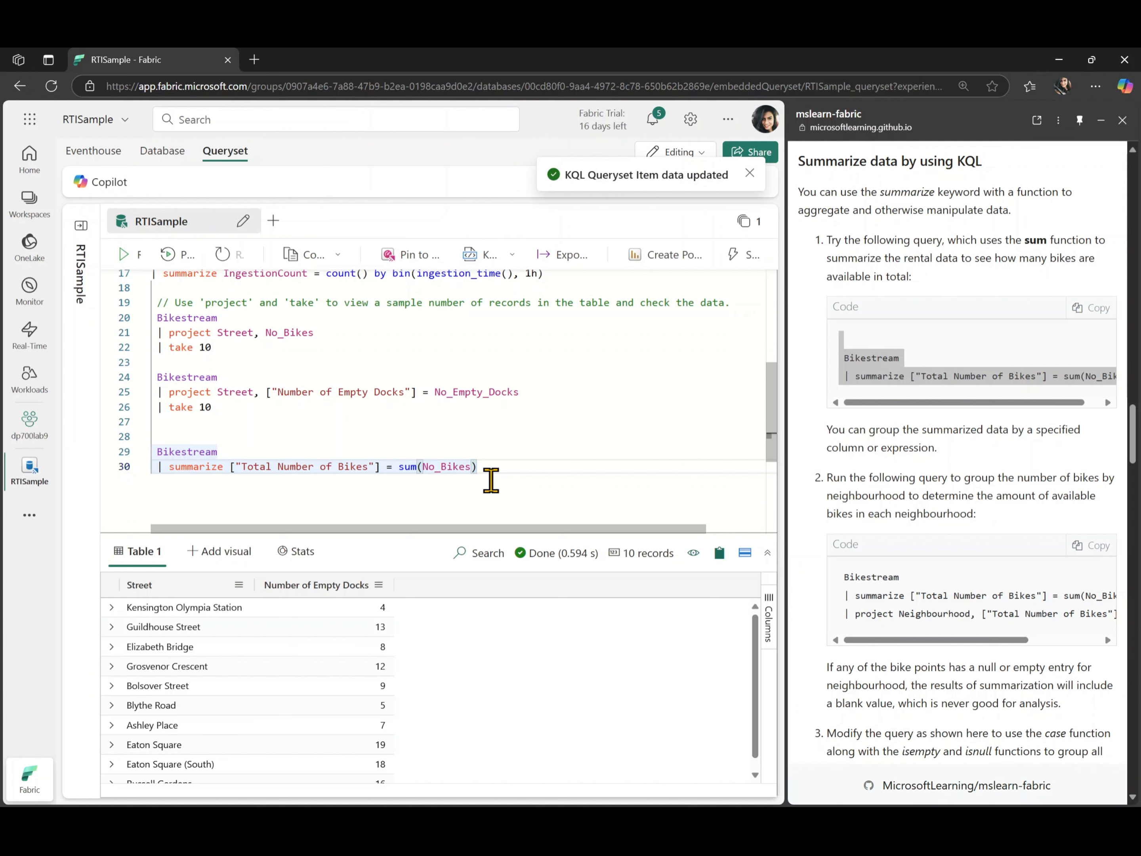
{"action": "left_click_drag", "start_coordinate": [496, 470], "coordinate": [133, 451]}
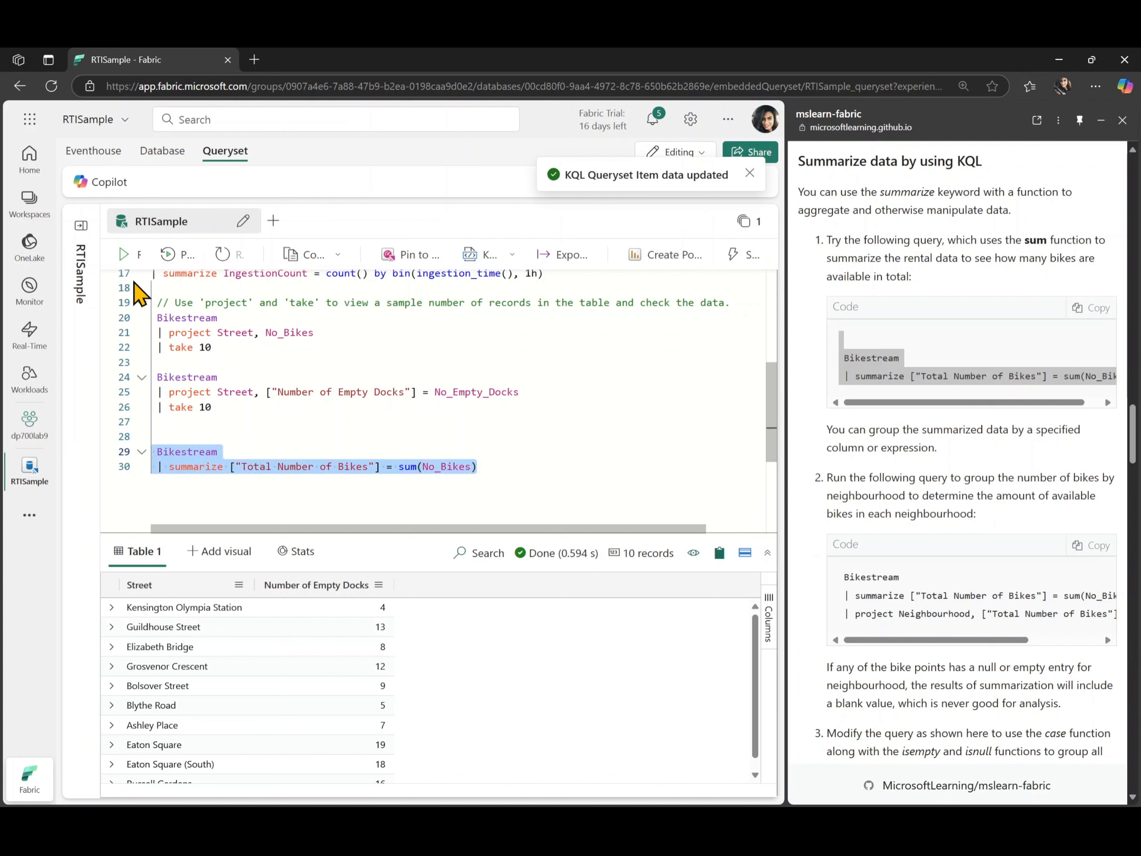
{"action": "left_click", "coordinate": [114, 257]}
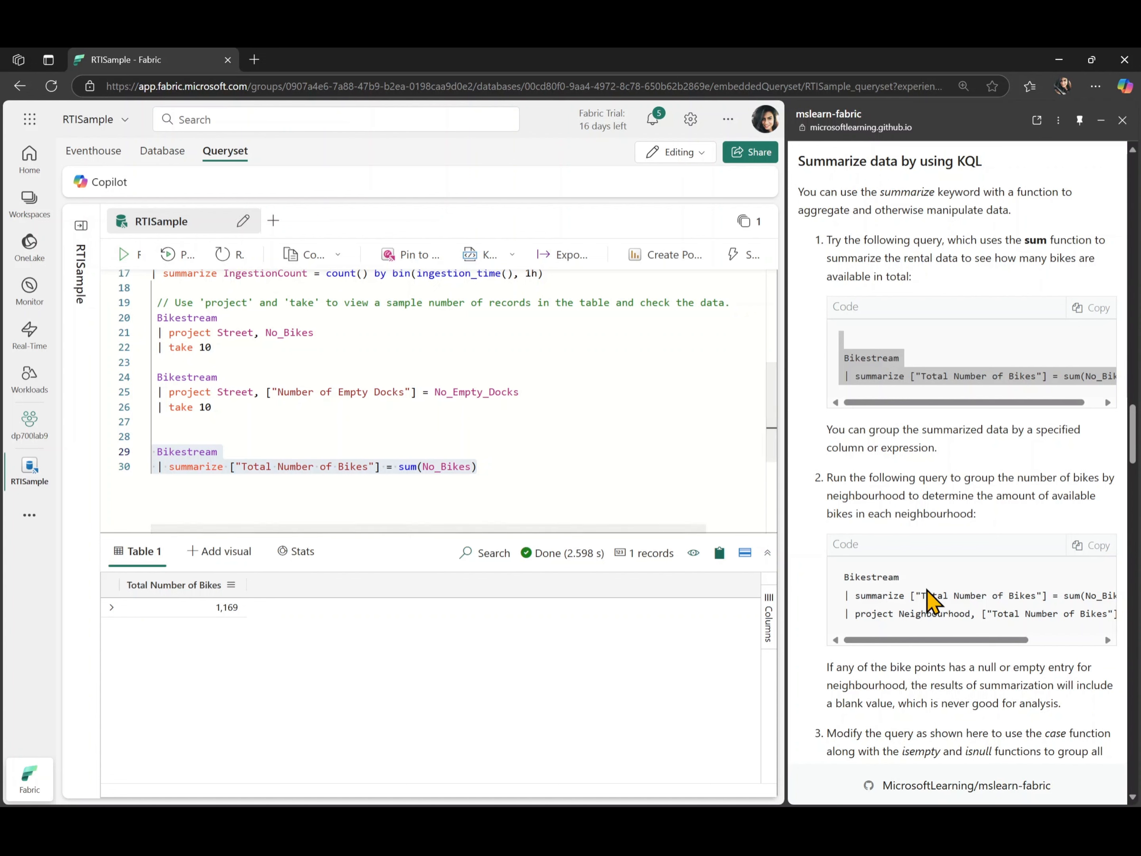
- Add the exercise's query that sums No_Bikes by Neighbourhood and projects Neighbourhood and "Total Number of Bikes" at the end of the queryset
{"action": "scroll", "coordinate": [930, 604], "scroll_direction": "down", "scroll_amount": 2}
{"action": "left_click", "coordinate": [1100, 442]}
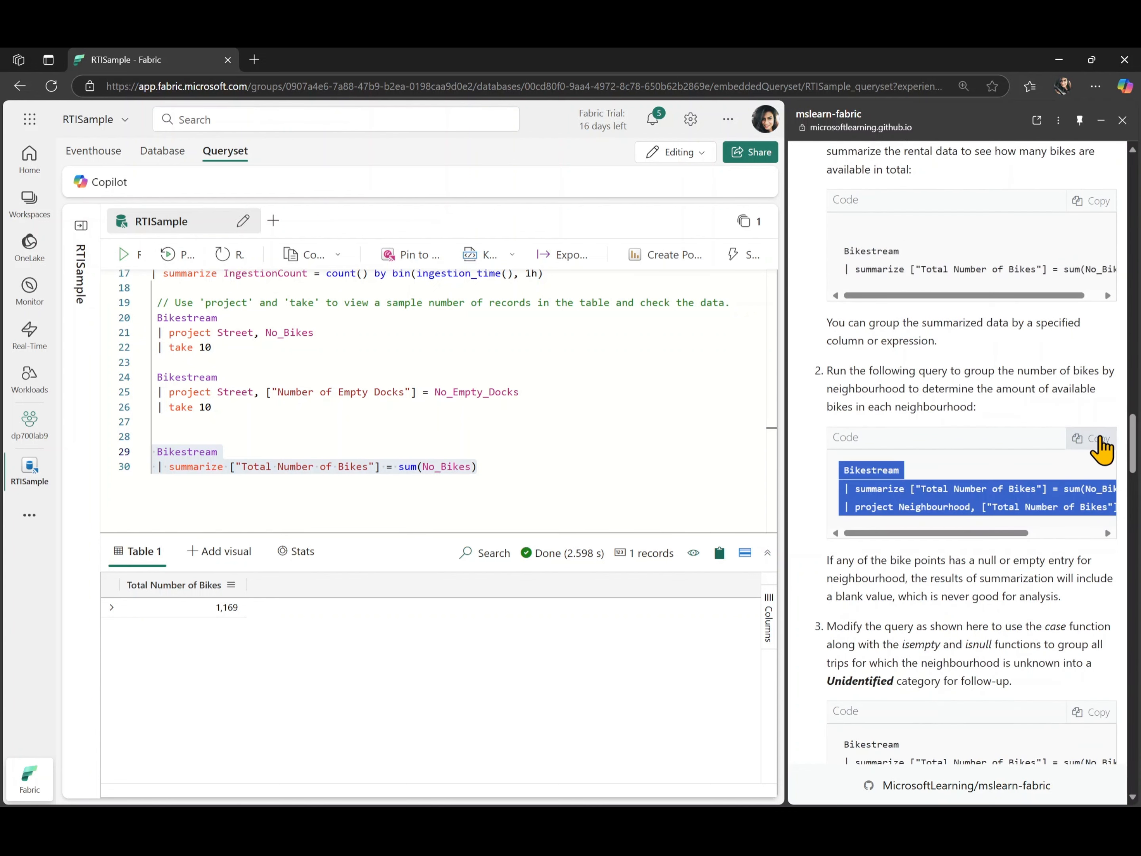
{"action": "left_click", "coordinate": [517, 474]}
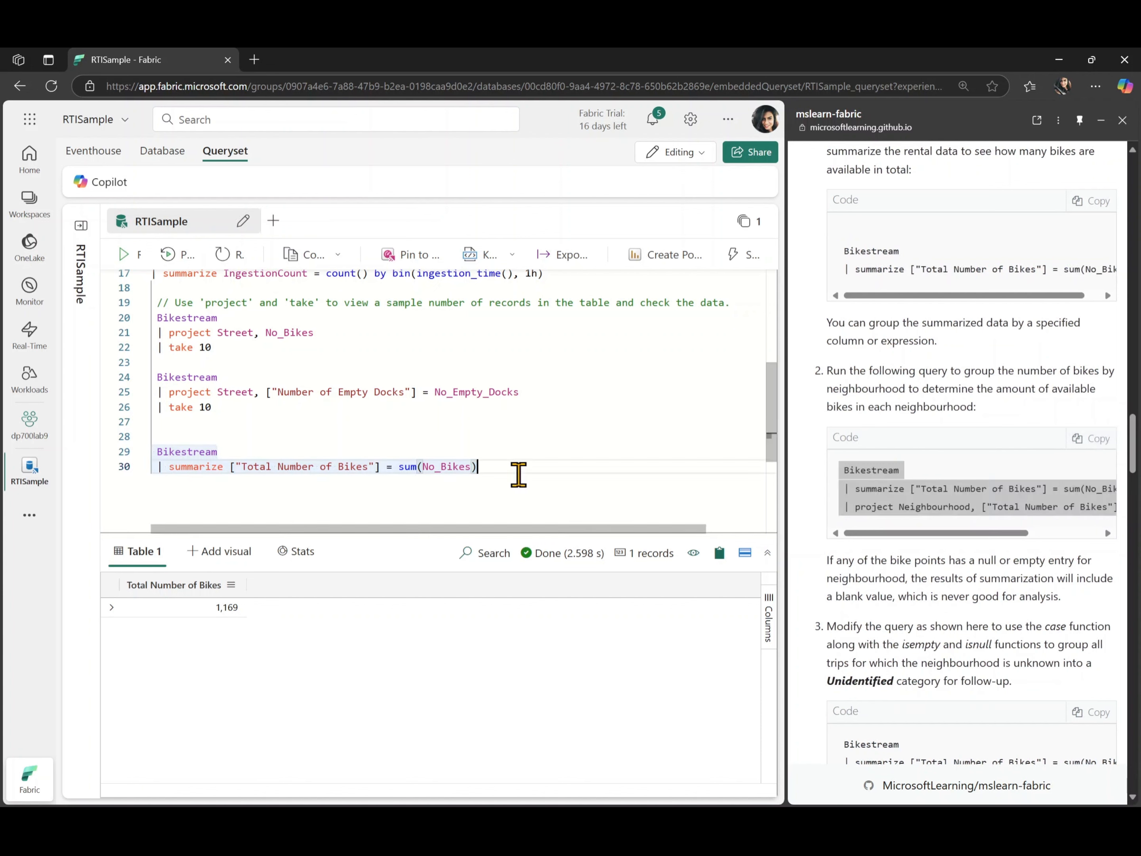
{"action": "key", "text": "Return"}
{"action": "key", "text": "ctrl+v"}
{"action": "scroll", "coordinate": [518, 474], "scroll_direction": "down", "scroll_amount": 1}
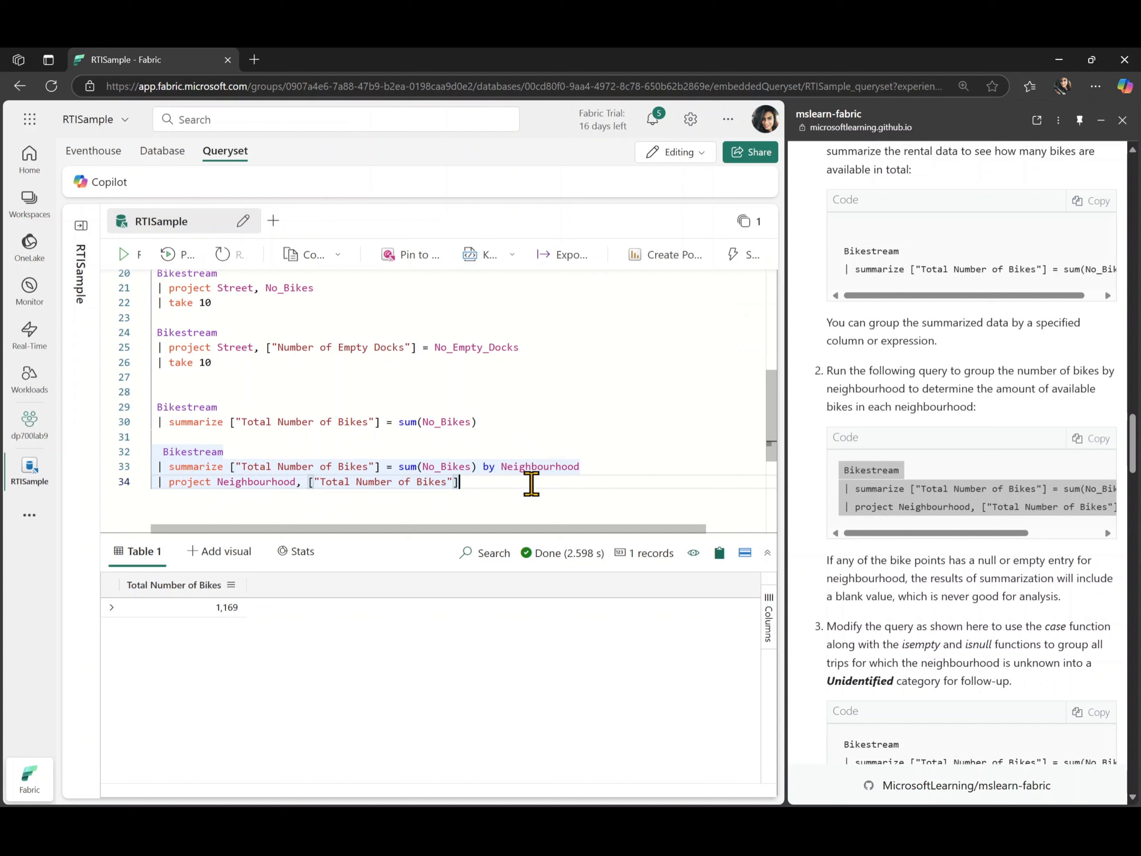
- Run only the query grouping bikes by Neighbourhood and check the returned rows for blank neighbourhoods
{"action": "left_click_drag", "start_coordinate": [587, 465], "coordinate": [484, 466]}
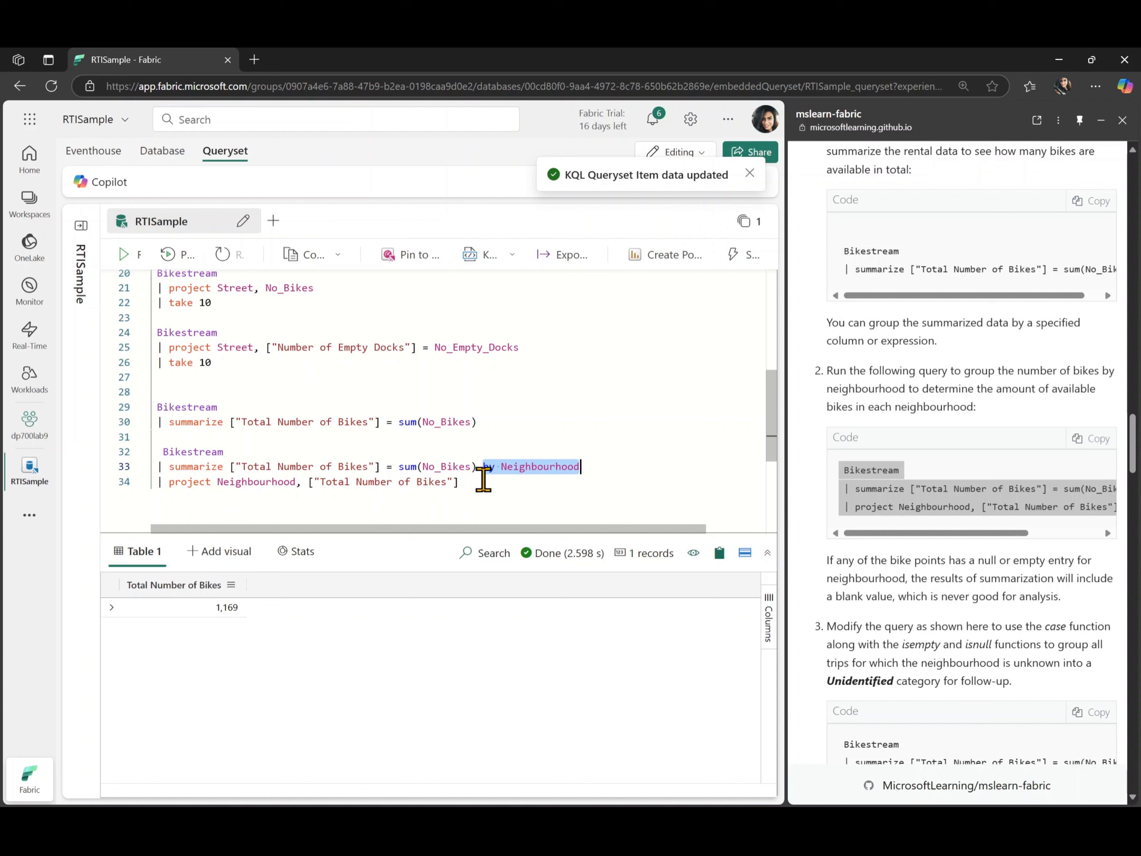
{"action": "left_click_drag", "start_coordinate": [483, 479], "coordinate": [66, 448]}
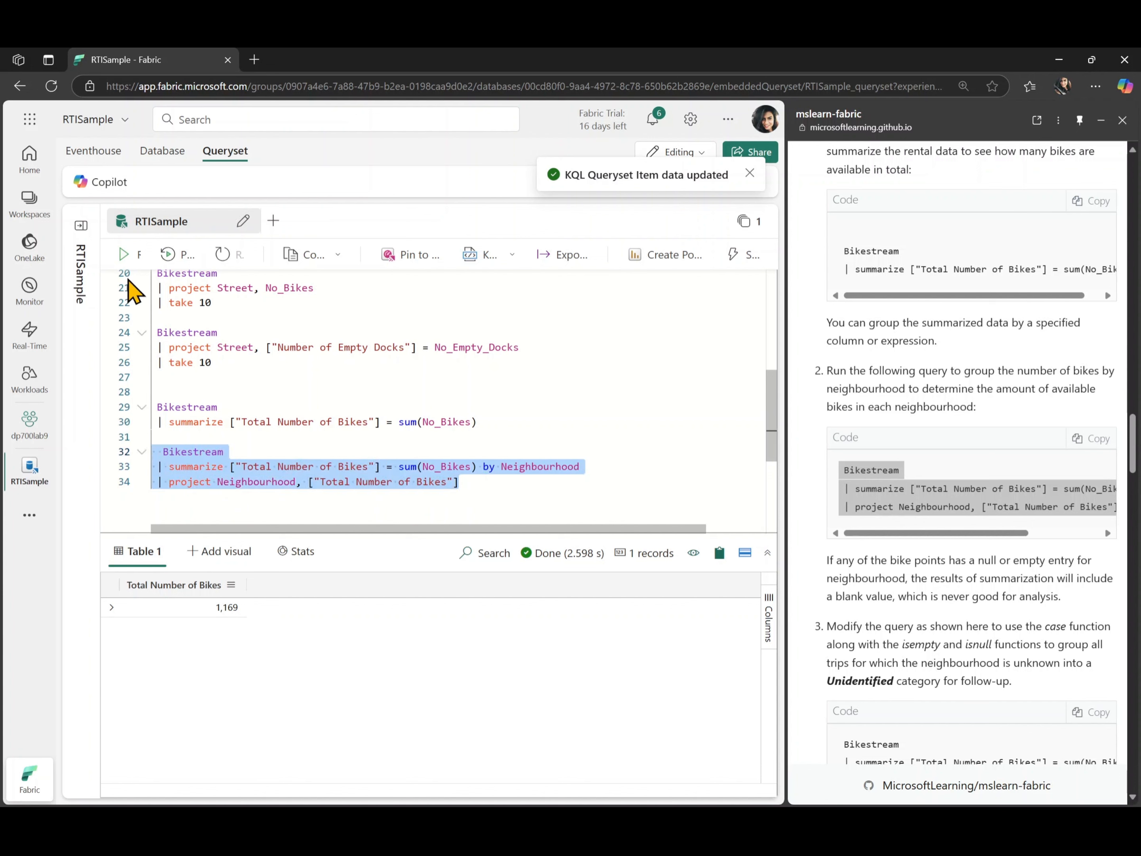
{"action": "left_click", "coordinate": [126, 254]}
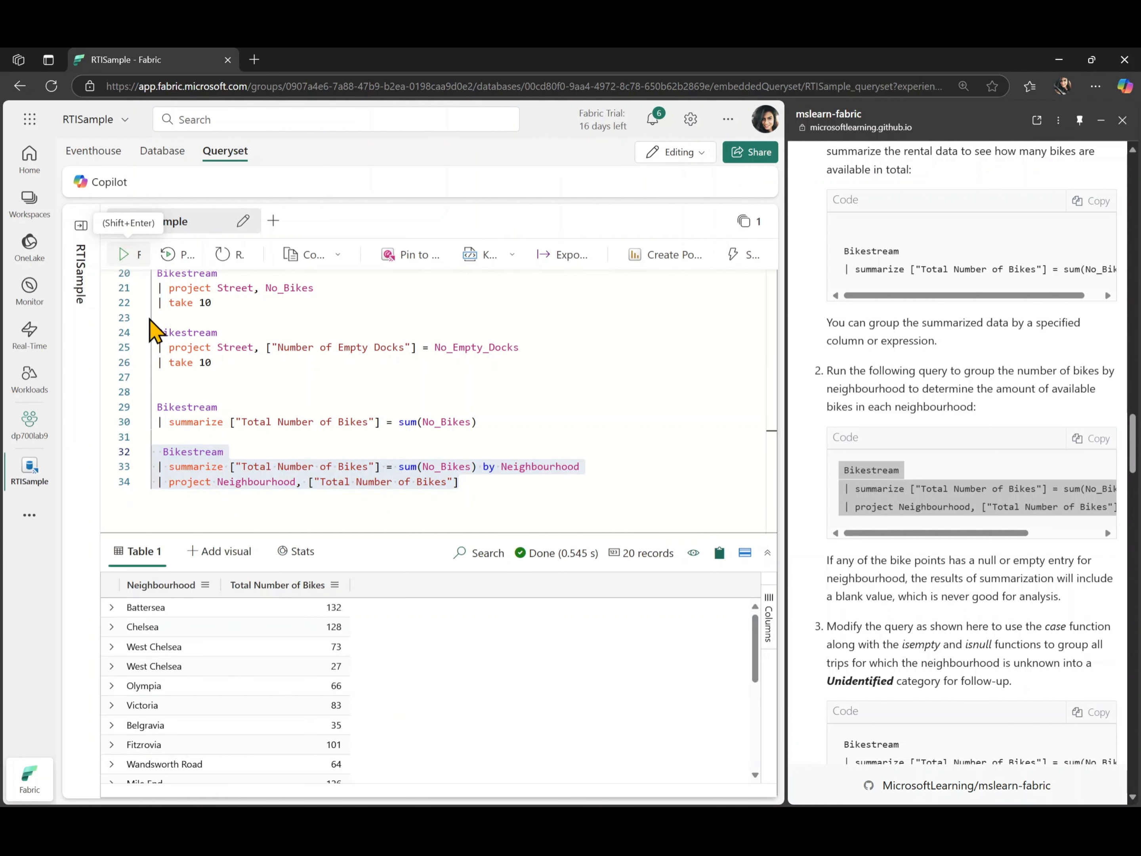
{"action": "scroll", "coordinate": [298, 720], "scroll_direction": "down", "scroll_amount": 3}
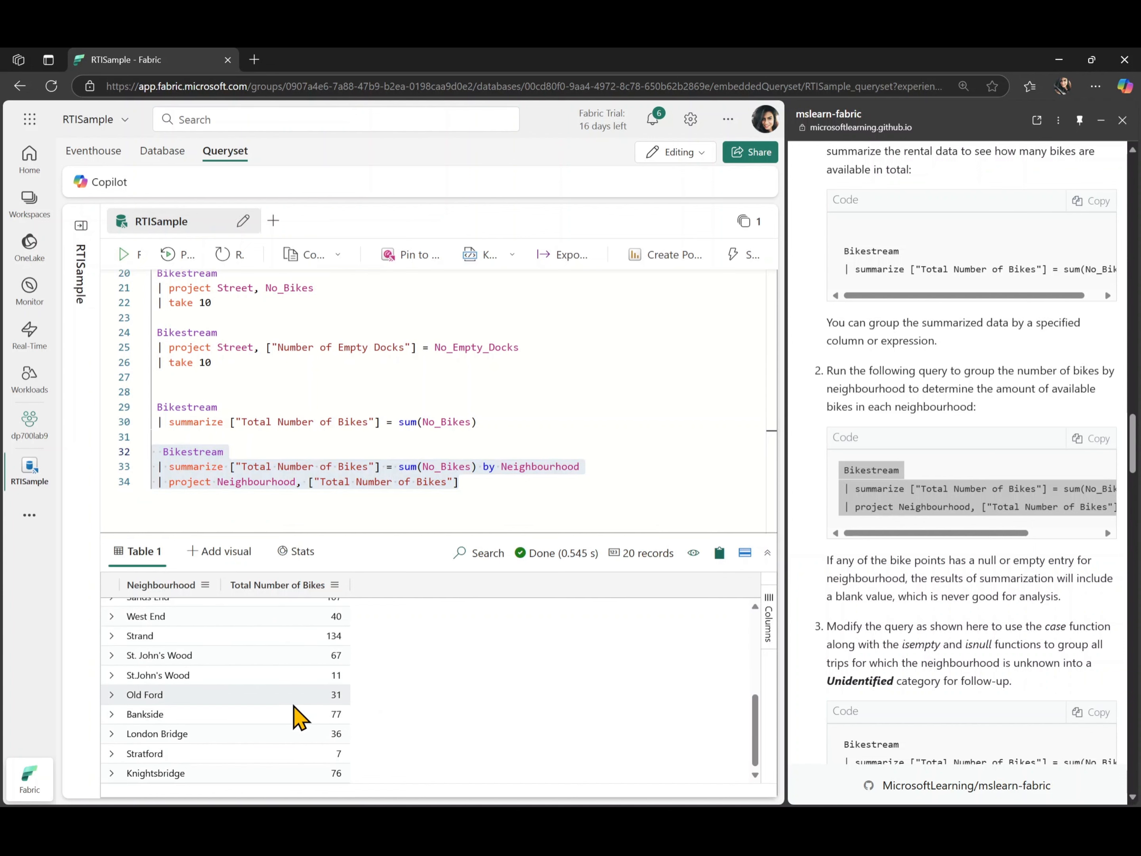
{"action": "scroll", "coordinate": [300, 720], "scroll_direction": "up", "scroll_amount": 3}
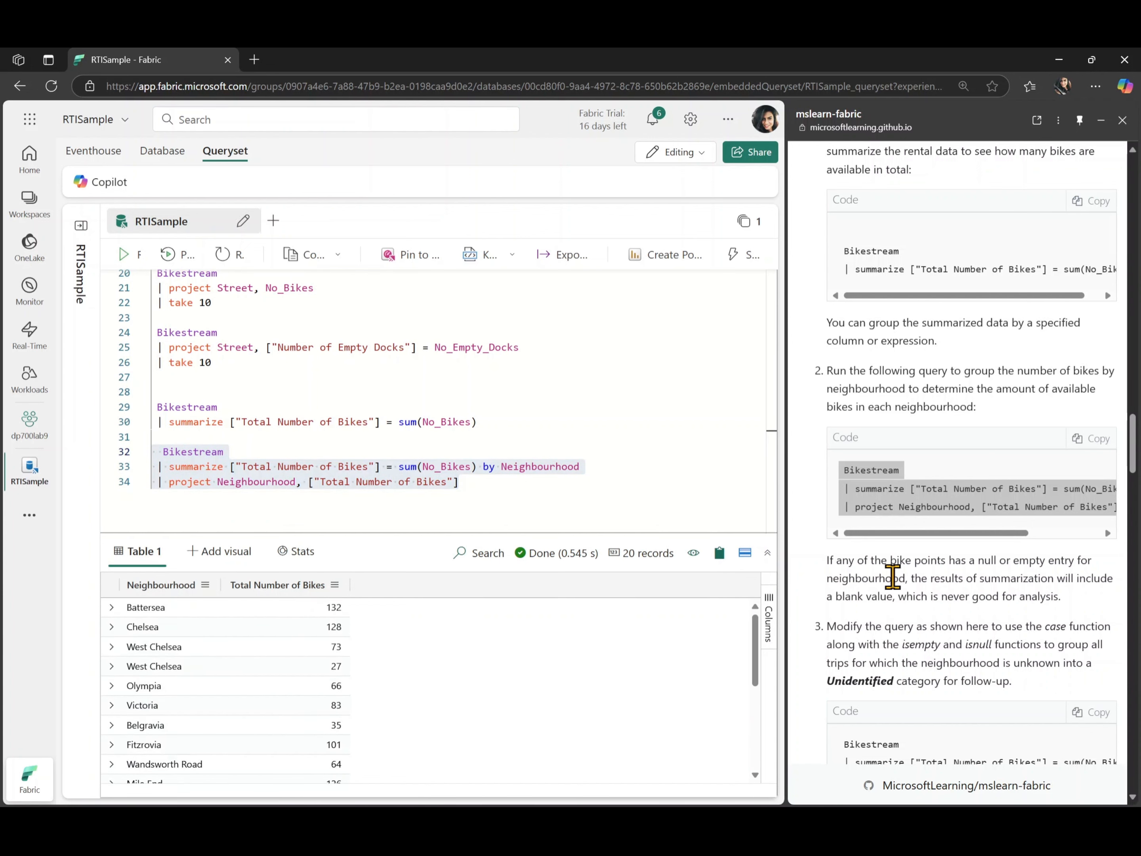
{"action": "scroll", "coordinate": [904, 593], "scroll_direction": "down", "scroll_amount": 4}
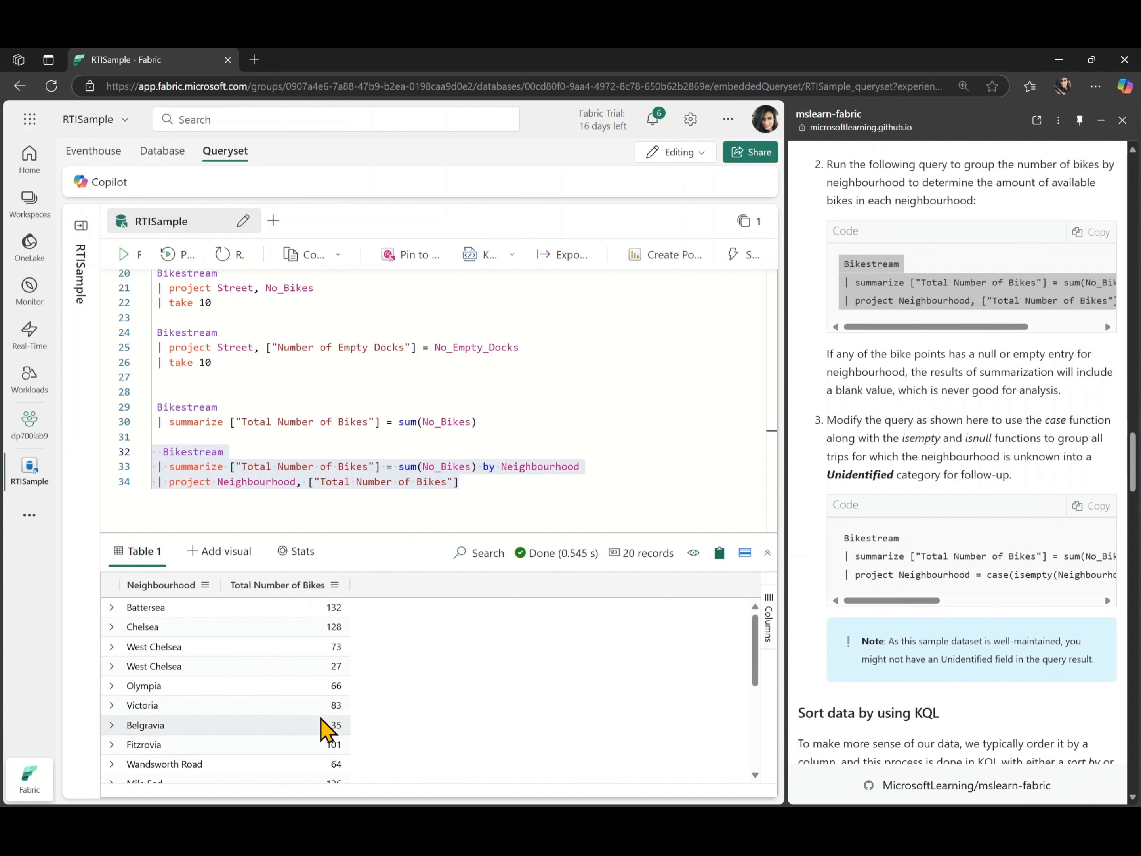
{"action": "scroll", "coordinate": [324, 726], "scroll_direction": "down", "scroll_amount": 1}
{"action": "scroll", "coordinate": [324, 728], "scroll_direction": "down", "scroll_amount": 2}
{"action": "scroll", "coordinate": [325, 729], "scroll_direction": "up", "scroll_amount": 4}
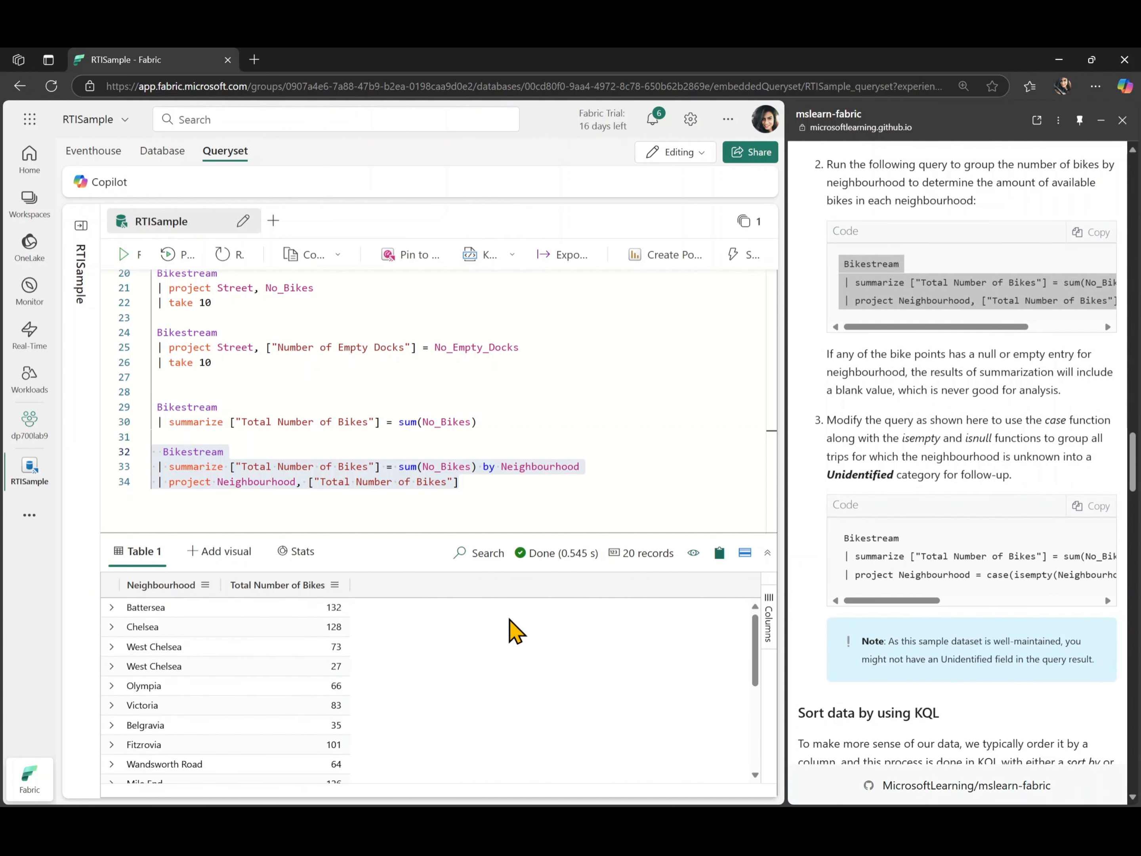
- Copy the exercise's query that uses case with isempty and isnull to label unknown neighbourhoods Unidentified, and view its full lines
{"action": "scroll", "coordinate": [915, 576], "scroll_direction": "down", "scroll_amount": 2}
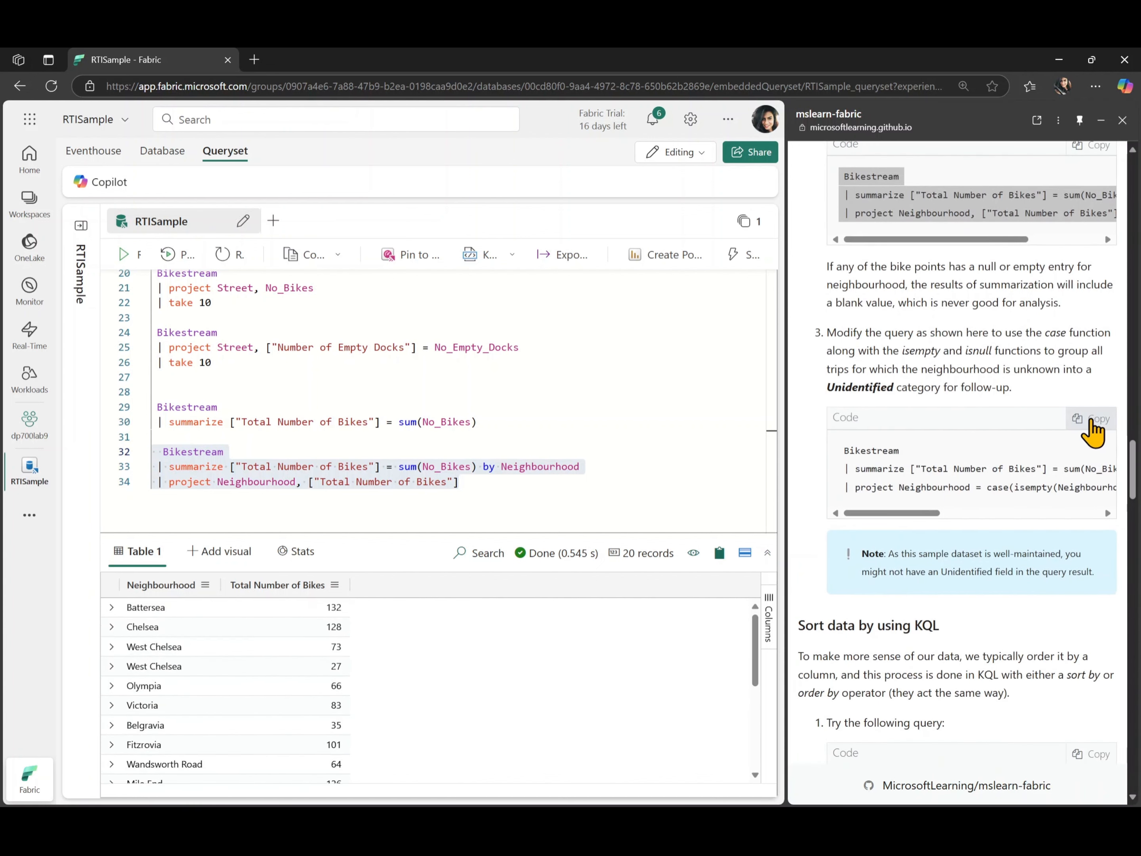
{"action": "left_click", "coordinate": [1093, 418]}
{"action": "scroll", "coordinate": [985, 470], "scroll_direction": "right", "scroll_amount": 5}
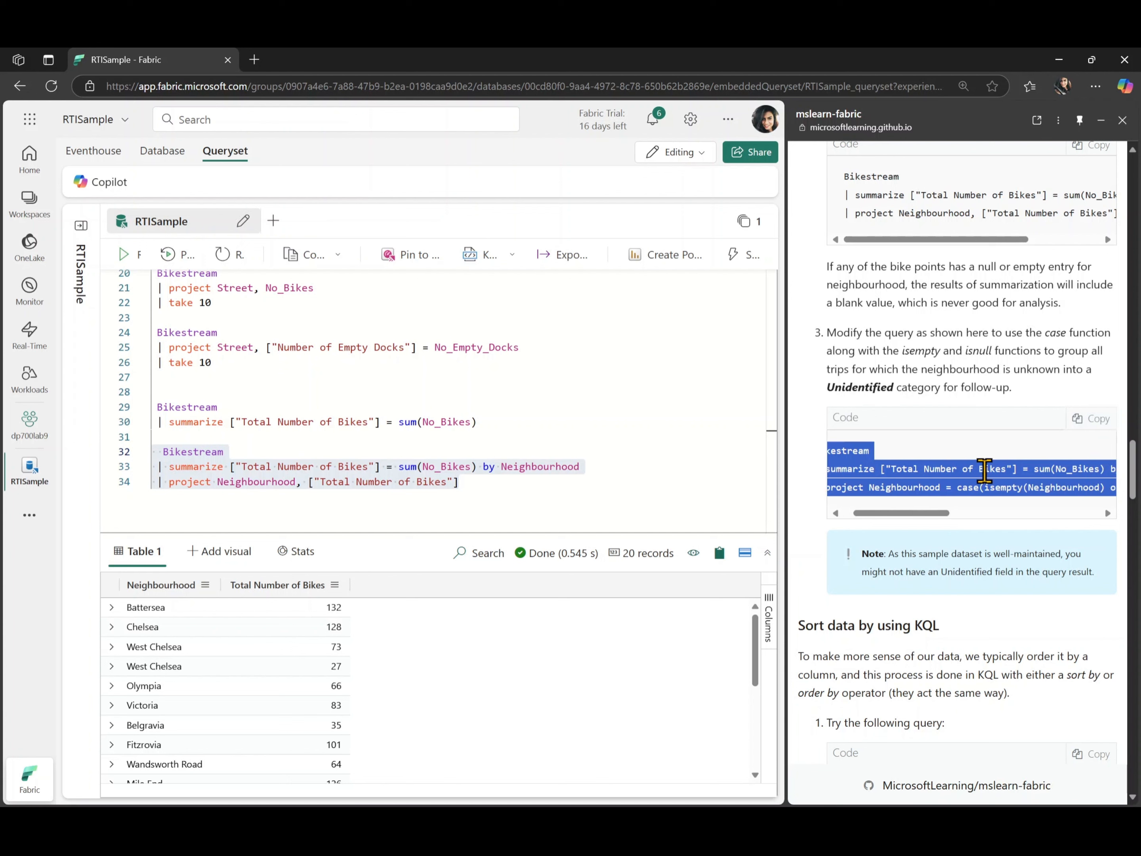
{"action": "scroll", "coordinate": [984, 469], "scroll_direction": "right", "scroll_amount": 3}
{"action": "scroll", "coordinate": [985, 470], "scroll_direction": "left", "scroll_amount": 8}
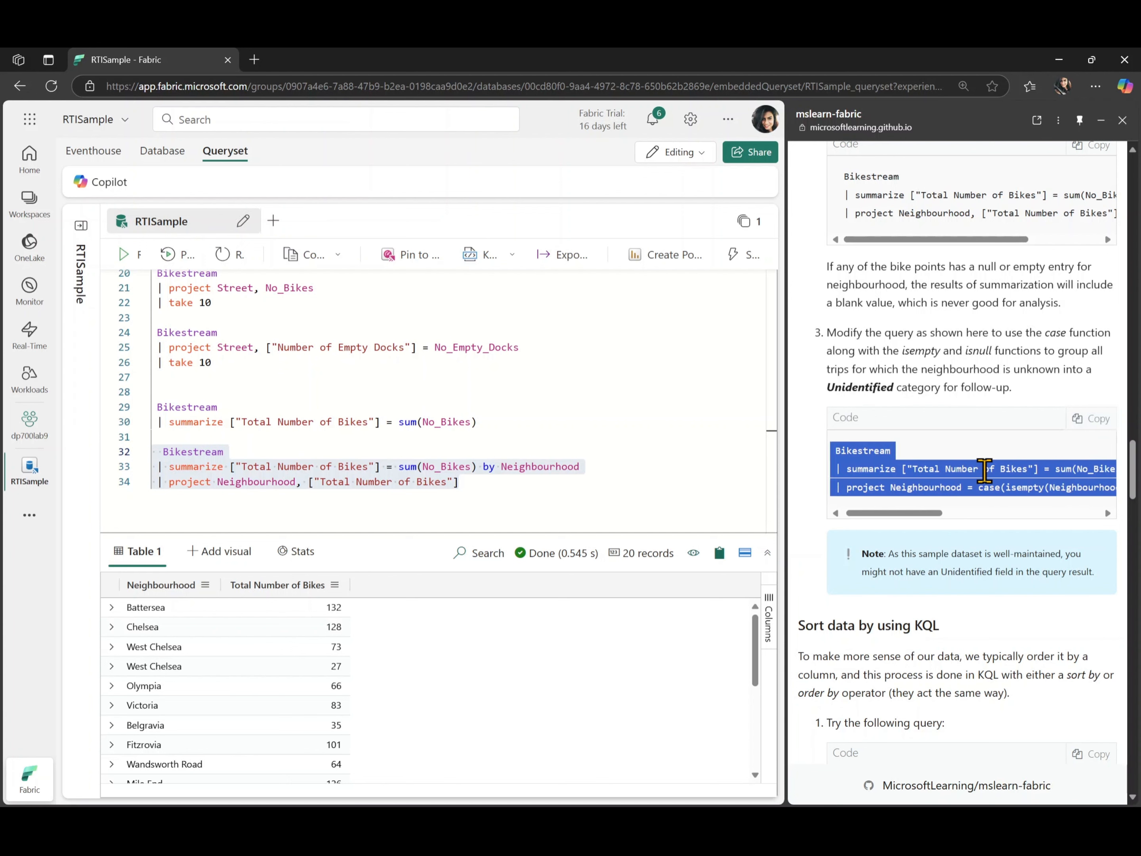
- Add the exercise's query that labels empty or null neighbourhoods "Unidentified" with case, isempty and isnull at the end of the queryset
{"action": "scroll", "coordinate": [254, 693], "scroll_direction": "down", "scroll_amount": 5}
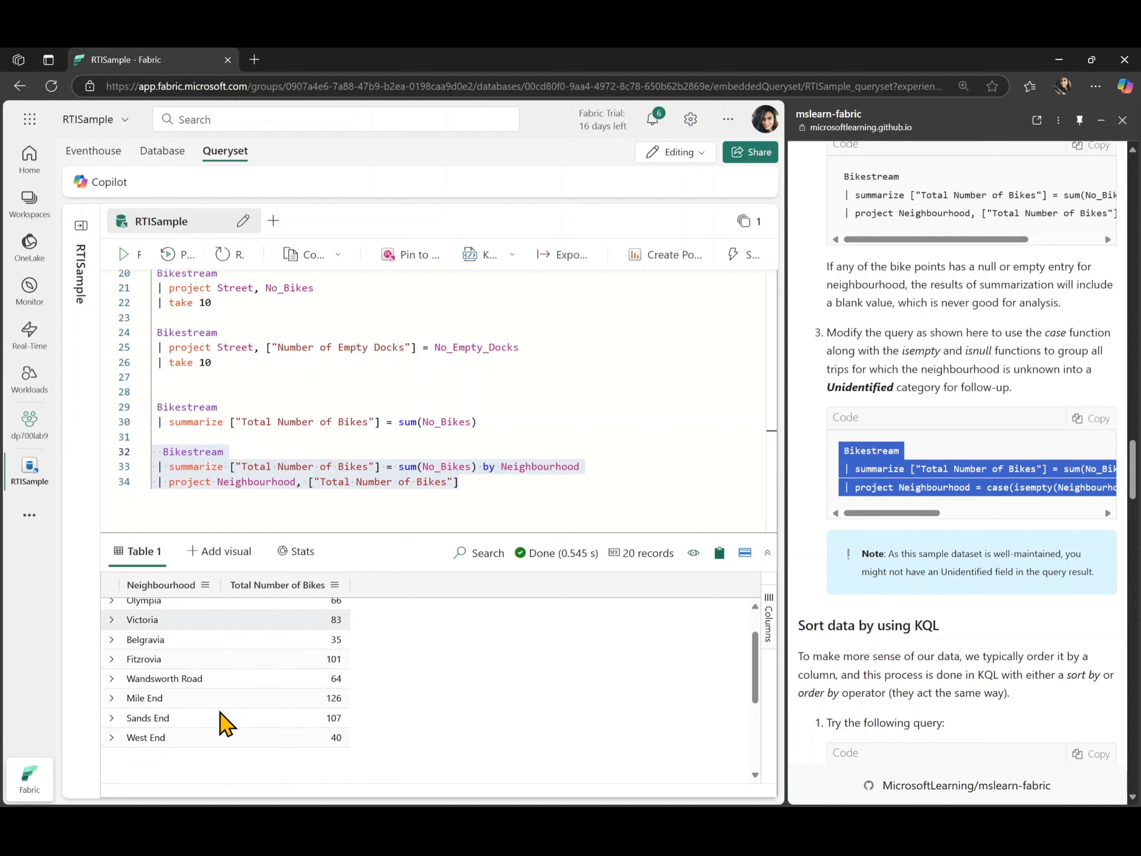
{"action": "scroll", "coordinate": [222, 723], "scroll_direction": "up", "scroll_amount": 5}
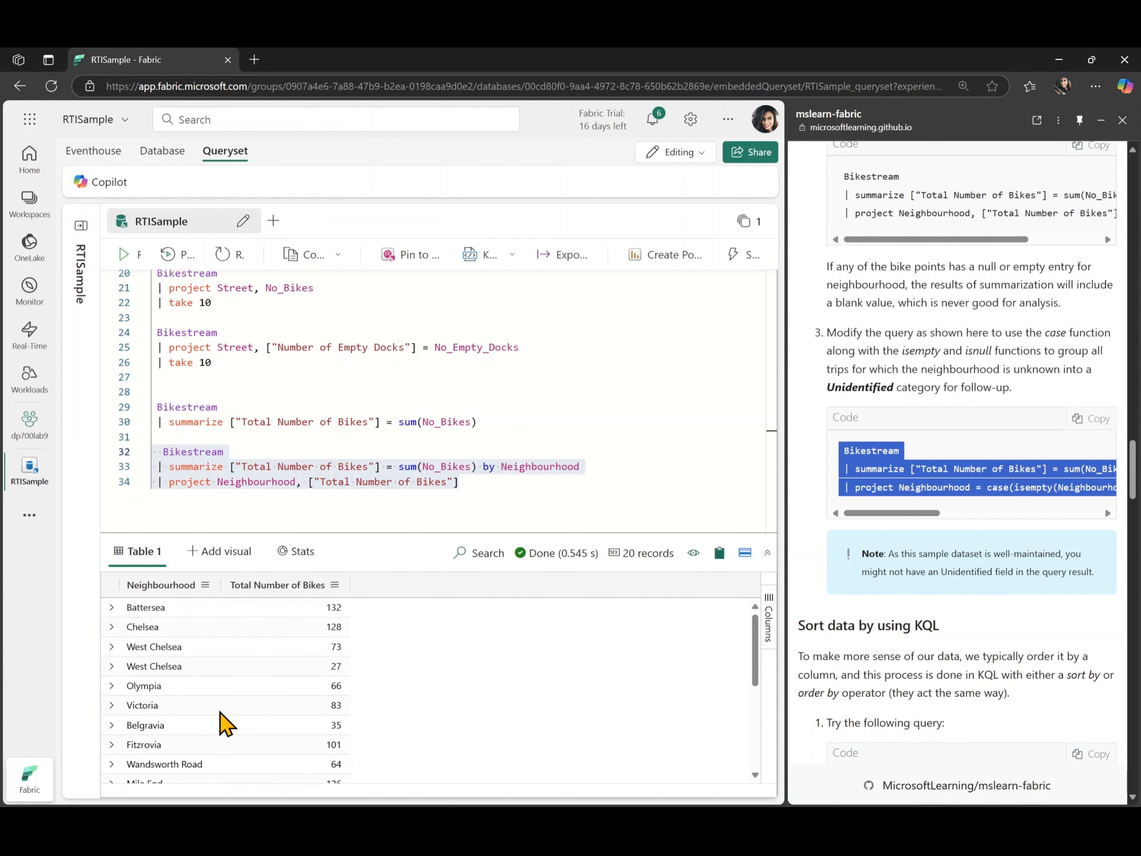
{"action": "left_click", "coordinate": [484, 482]}
{"action": "key", "text": "Return"}
{"action": "key", "text": "Return"}
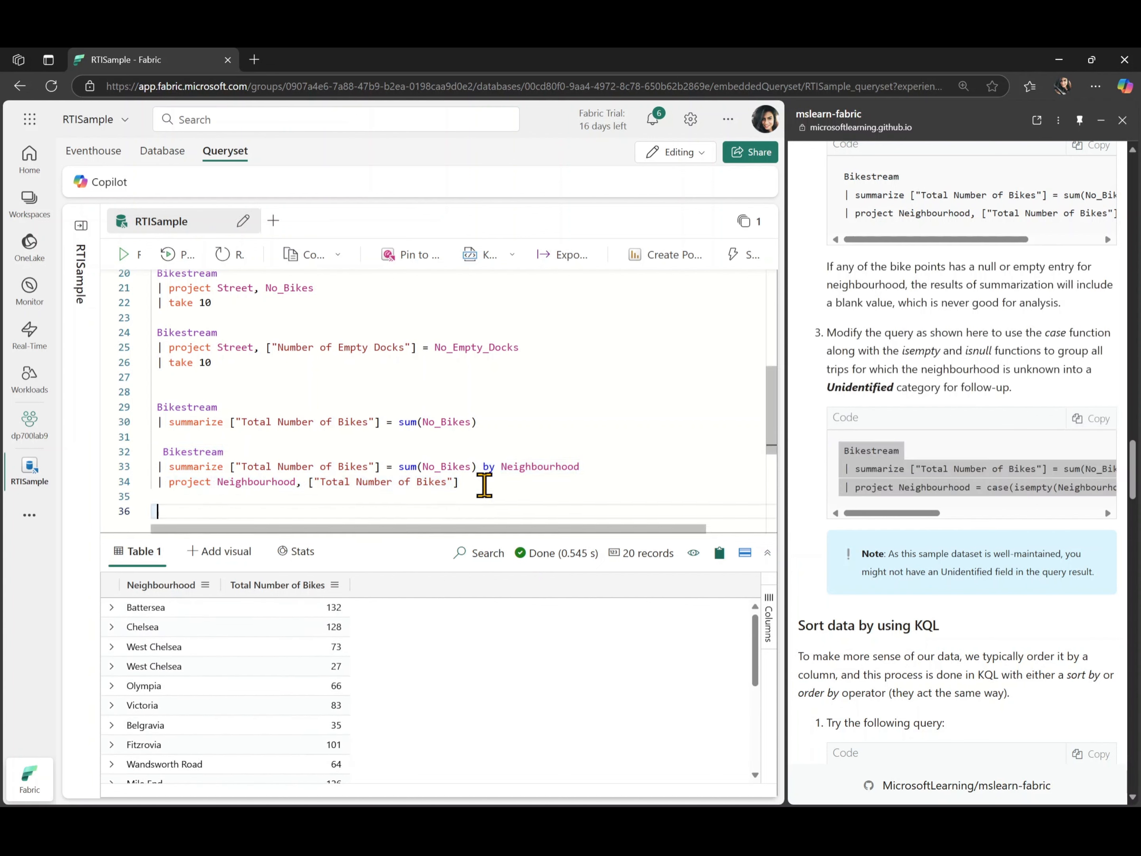
{"action": "key", "text": "ctrl+v"}
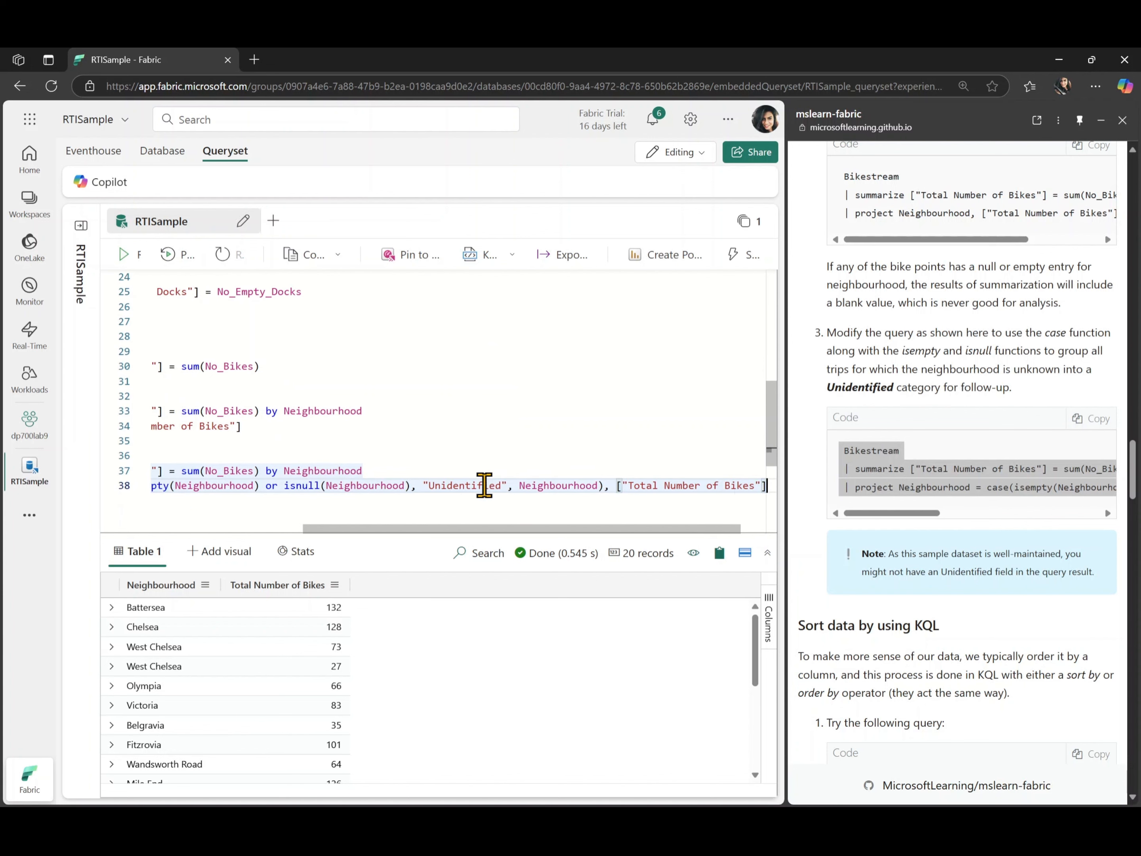
- Examine the full project line of the added query, including its case, isempty and isnull conditions and the "Unidentified" label
{"action": "scroll", "coordinate": [485, 487], "scroll_direction": "left", "scroll_amount": 3}
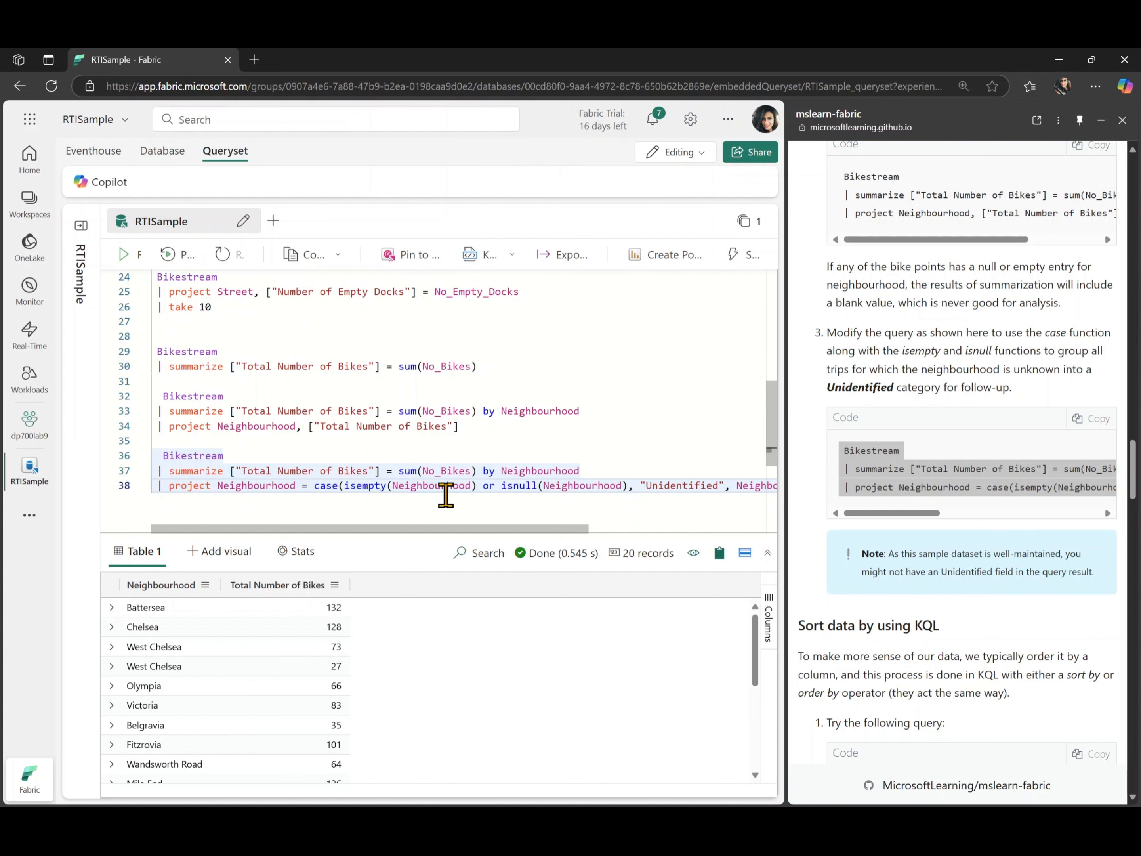
{"action": "scroll", "coordinate": [442, 495], "scroll_direction": "right", "scroll_amount": 3}
{"action": "scroll", "coordinate": [445, 495], "scroll_direction": "right", "scroll_amount": 1}
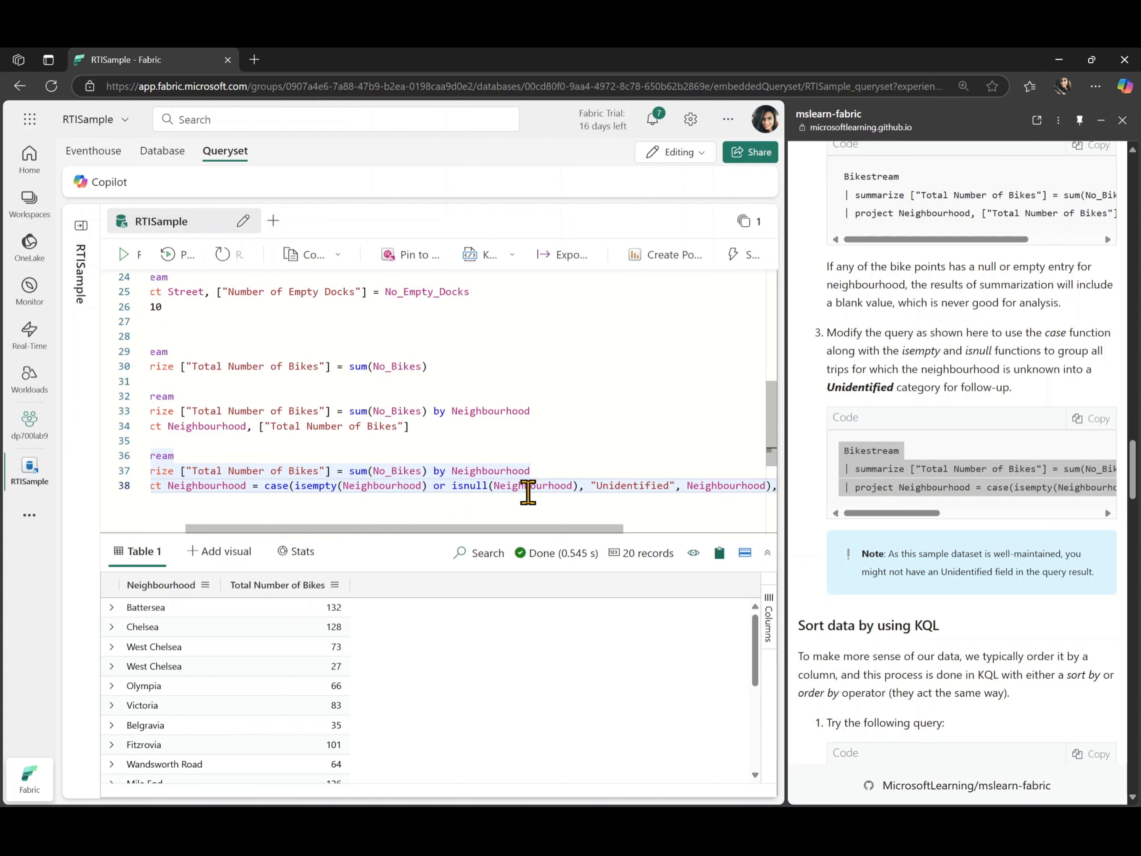
{"action": "scroll", "coordinate": [529, 495], "scroll_direction": "right", "scroll_amount": 3}
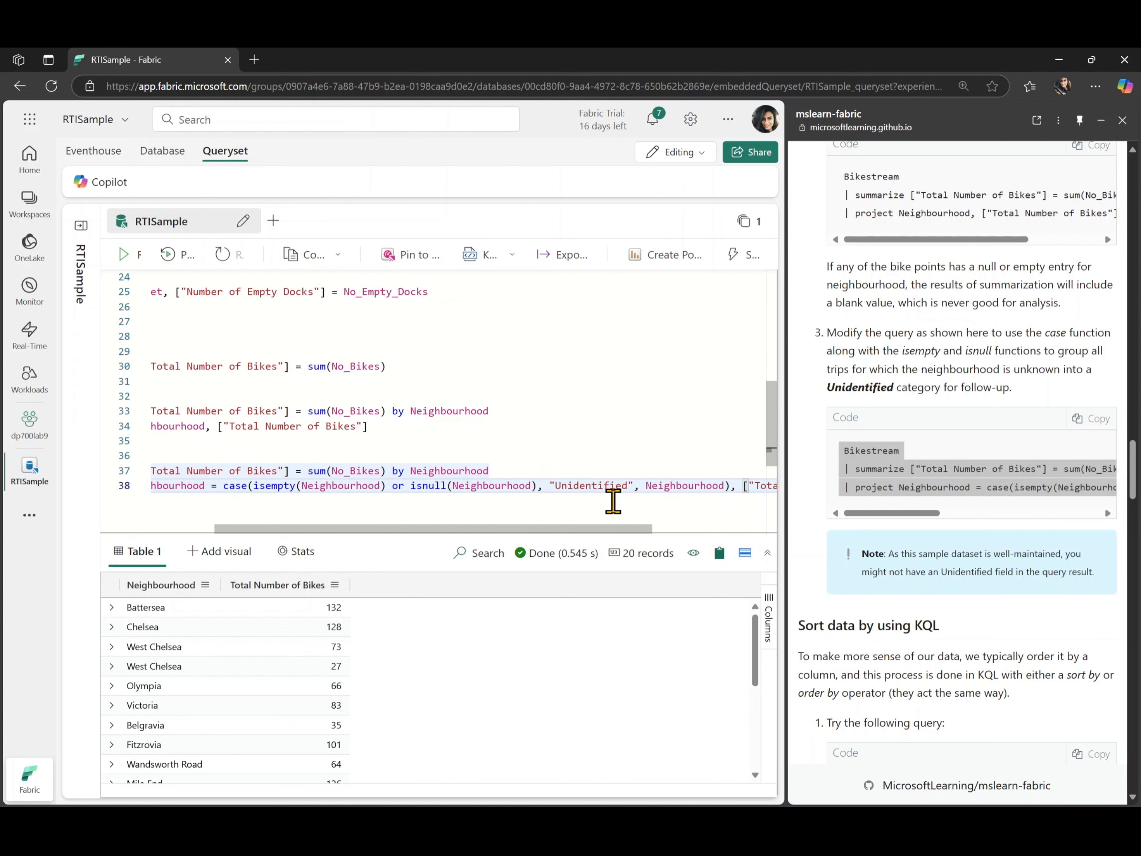
{"action": "scroll", "coordinate": [613, 500], "scroll_direction": "right", "scroll_amount": 10}
{"action": "scroll", "coordinate": [613, 501], "scroll_direction": "left", "scroll_amount": 7}
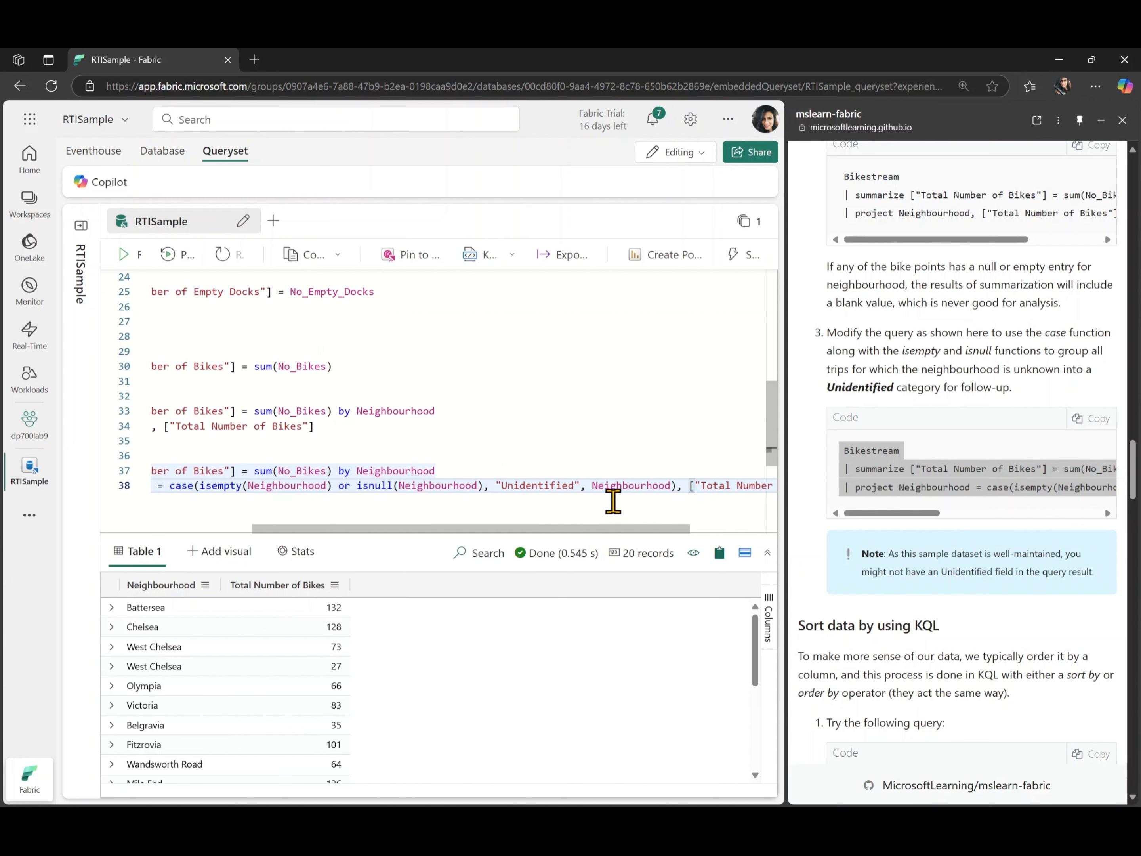
{"action": "scroll", "coordinate": [613, 501], "scroll_direction": "left", "scroll_amount": 10}
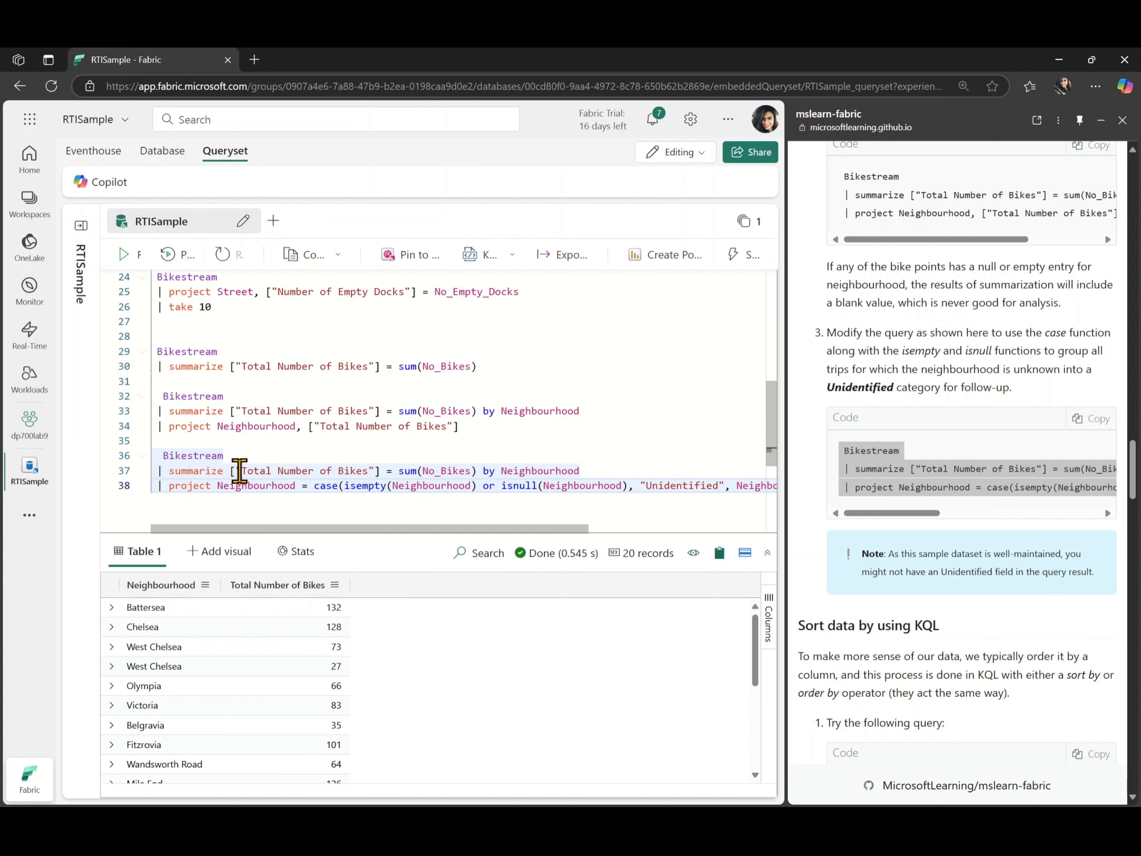
- Run only the query with the case function and check the returned rows for an Unidentified neighbourhood
{"action": "left_click_drag", "start_coordinate": [165, 457], "coordinate": [771, 485]}
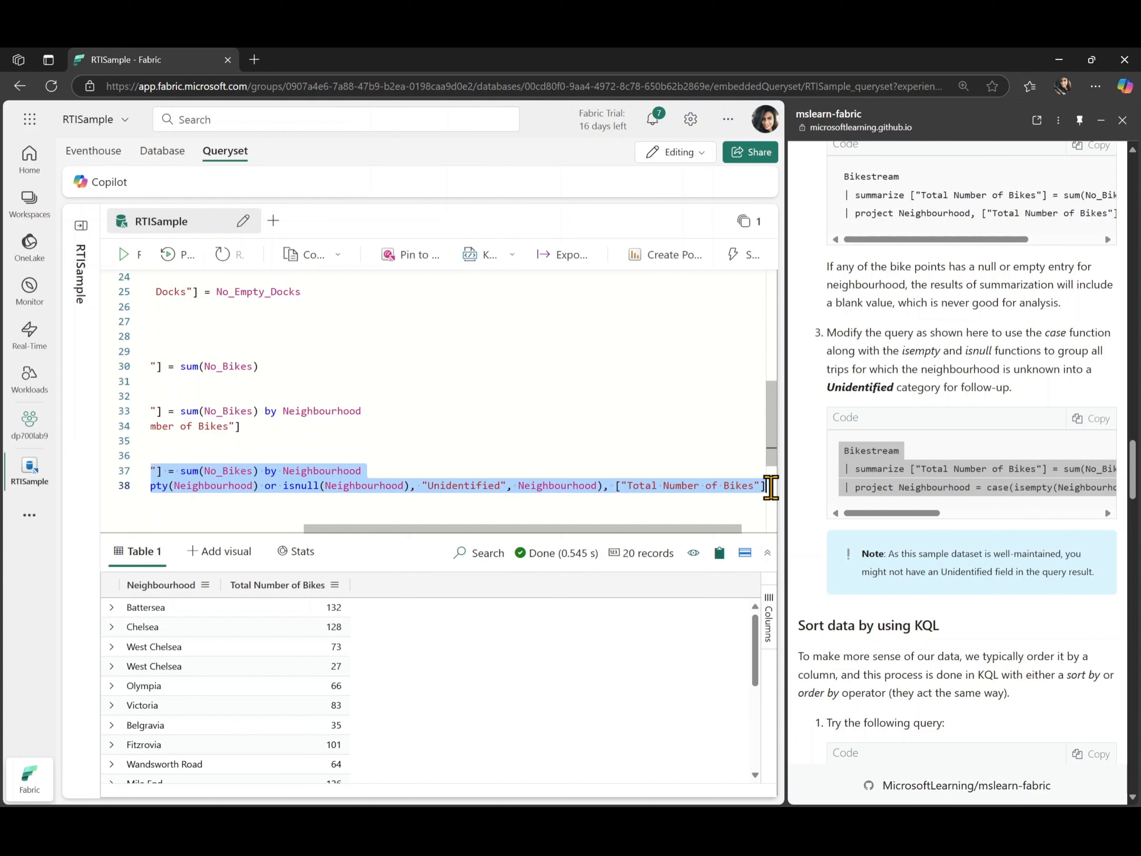
{"action": "left_click", "coordinate": [124, 255]}
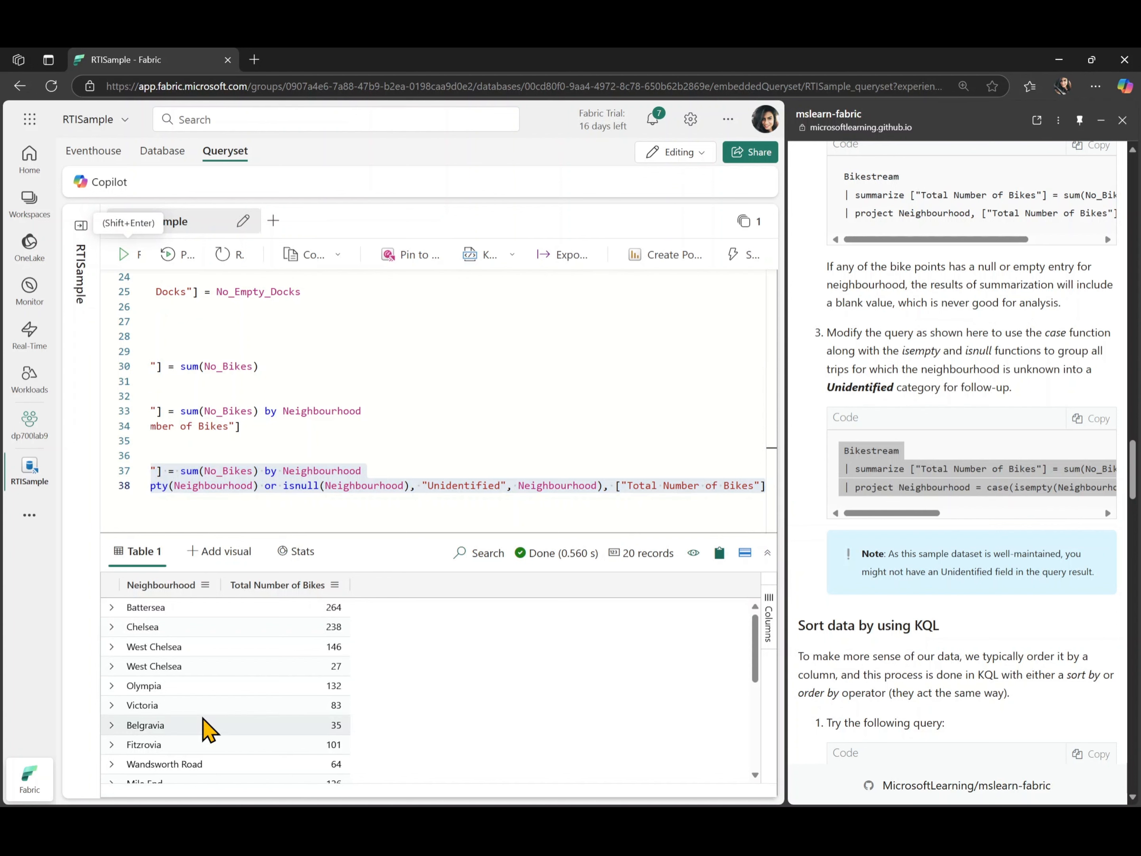
{"action": "scroll", "coordinate": [204, 726], "scroll_direction": "down", "scroll_amount": 3}
{"action": "scroll", "coordinate": [181, 671], "scroll_direction": "up", "scroll_amount": 5}
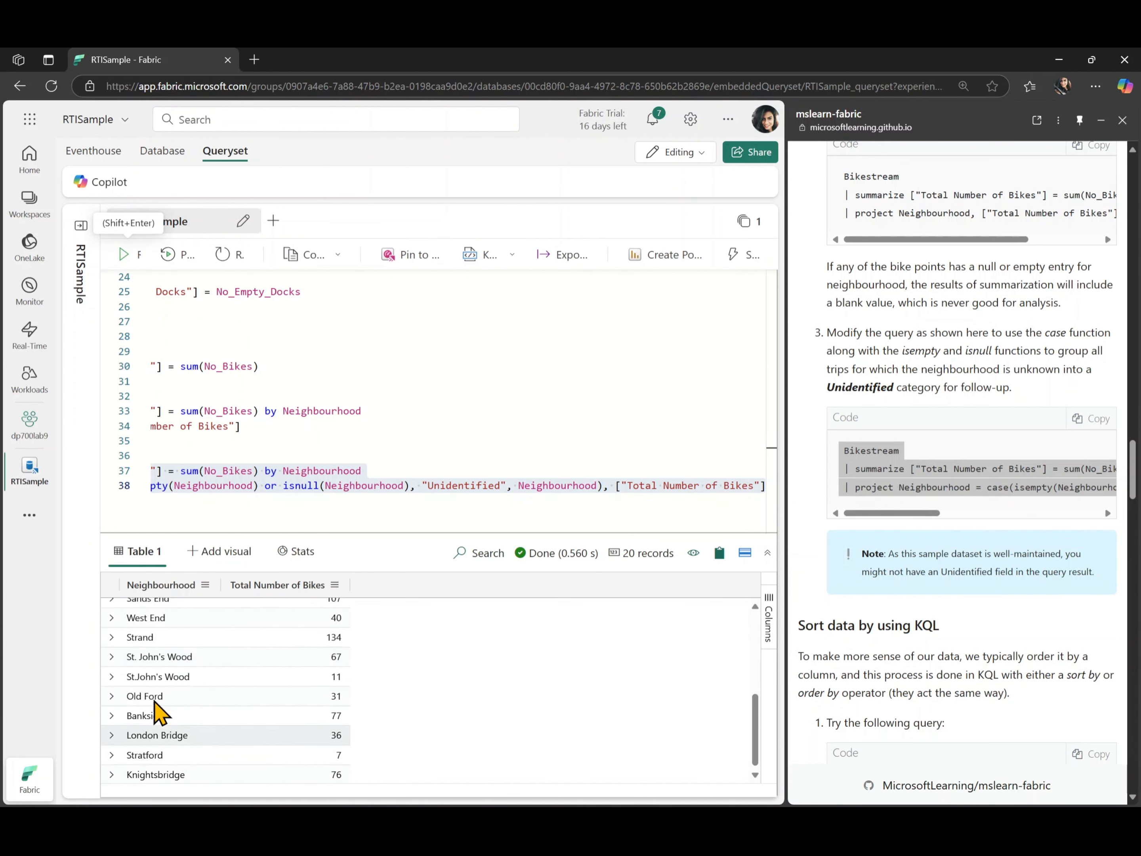
{"action": "scroll", "coordinate": [191, 665], "scroll_direction": "up", "scroll_amount": 1}
{"action": "scroll", "coordinate": [193, 674], "scroll_direction": "up", "scroll_amount": 5}
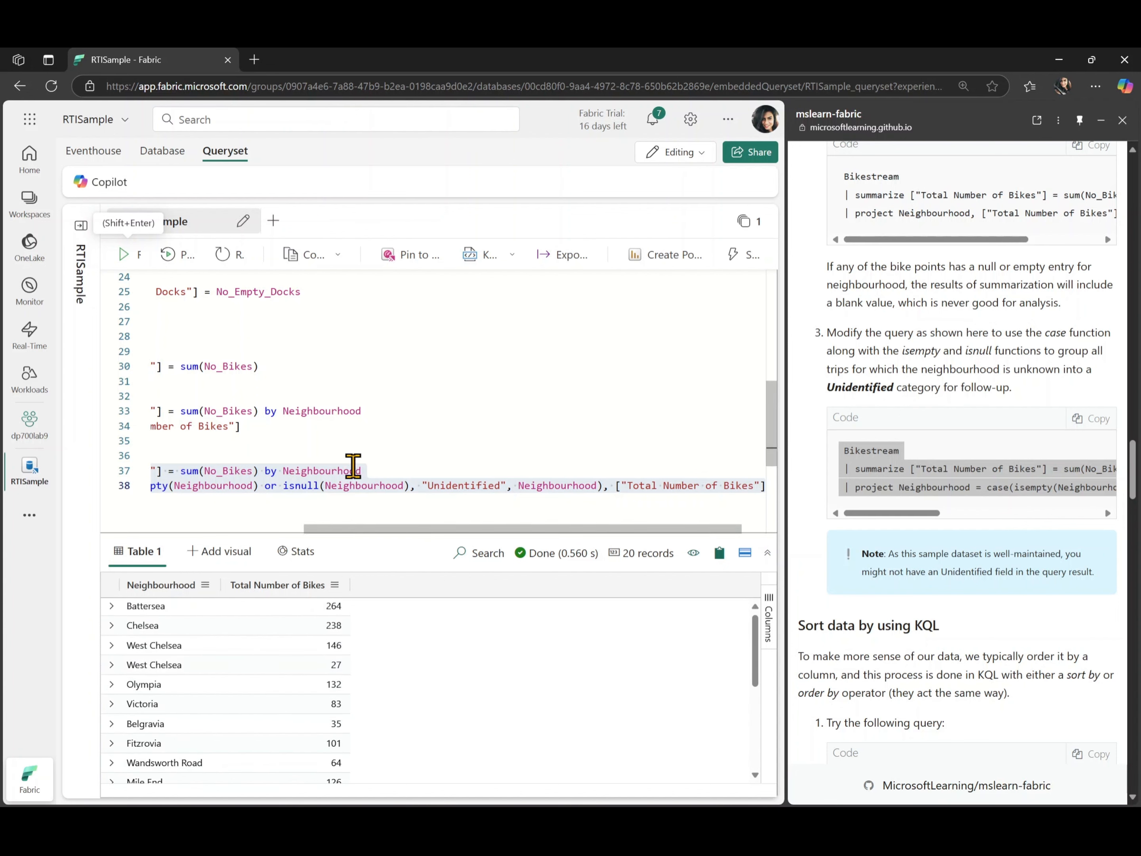
- Add the exercise's query ending in "sort by Neighbourhood asc" below the last query in the queryset
{"action": "scroll", "coordinate": [352, 466], "scroll_direction": "left", "scroll_amount": 5}
{"action": "scroll", "coordinate": [352, 465], "scroll_direction": "left", "scroll_amount": 2}
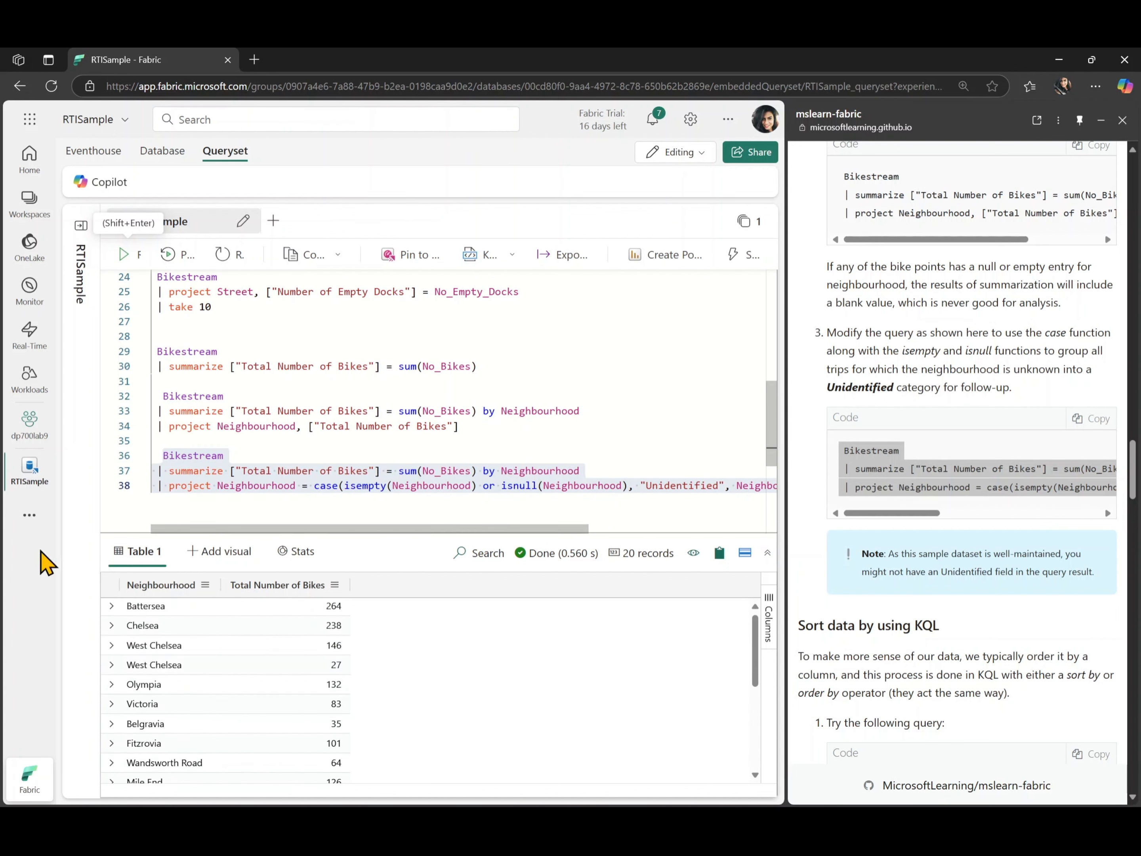
{"action": "left_click", "coordinate": [164, 499]}
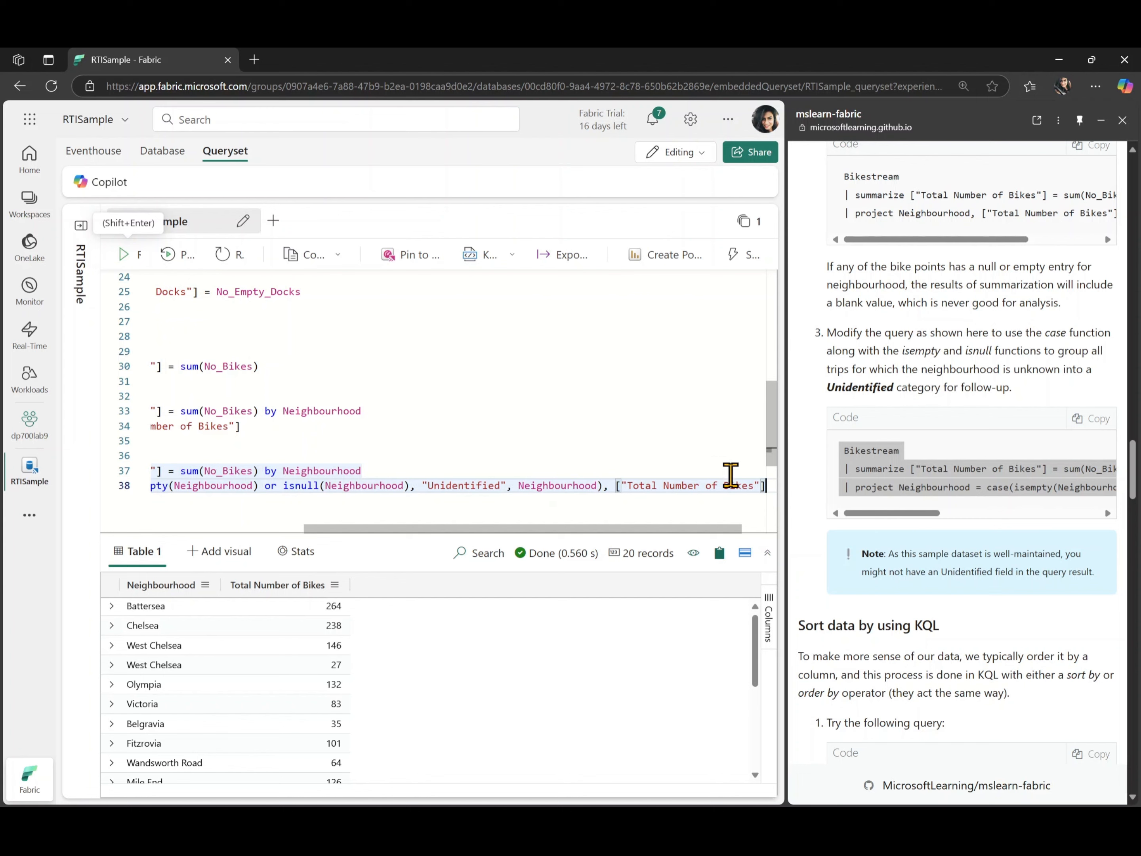
{"action": "key", "text": "Return"}
{"action": "key", "text": "Return"}
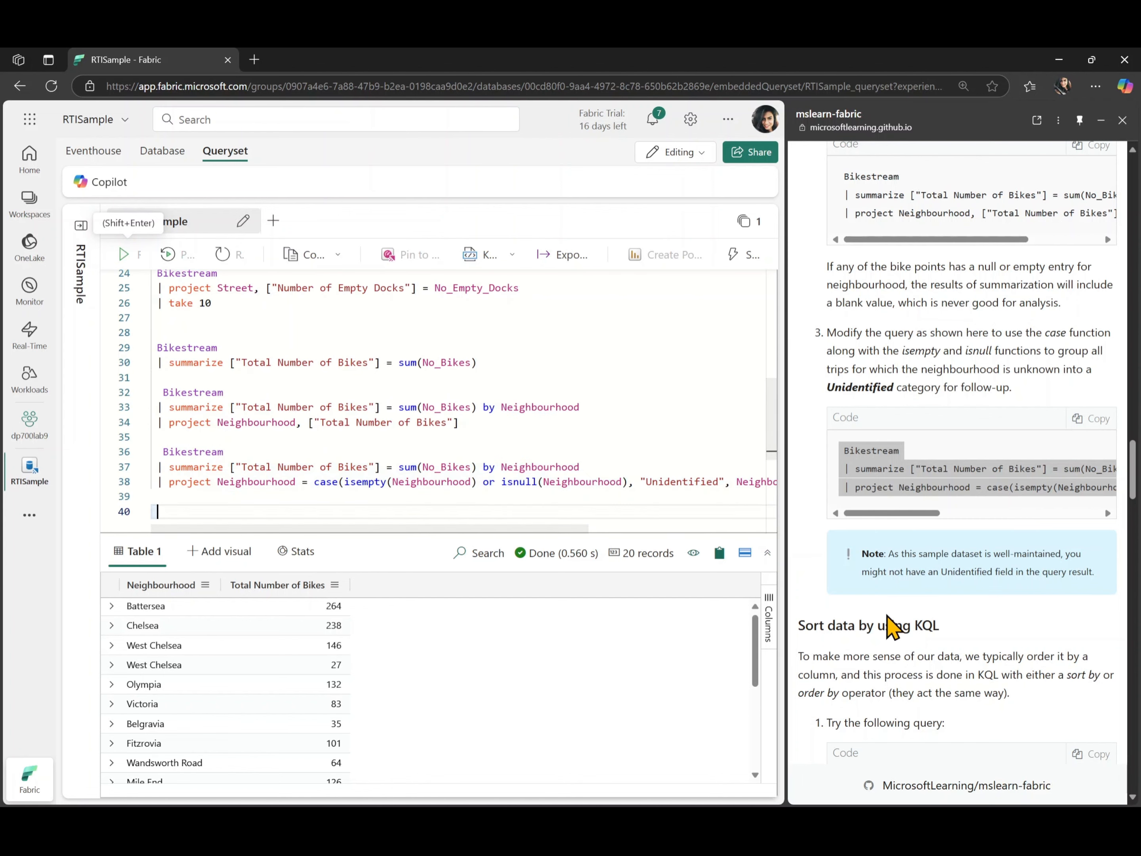
{"action": "scroll", "coordinate": [892, 630], "scroll_direction": "down", "scroll_amount": 8}
{"action": "scroll", "coordinate": [888, 616], "scroll_direction": "down", "scroll_amount": 1}
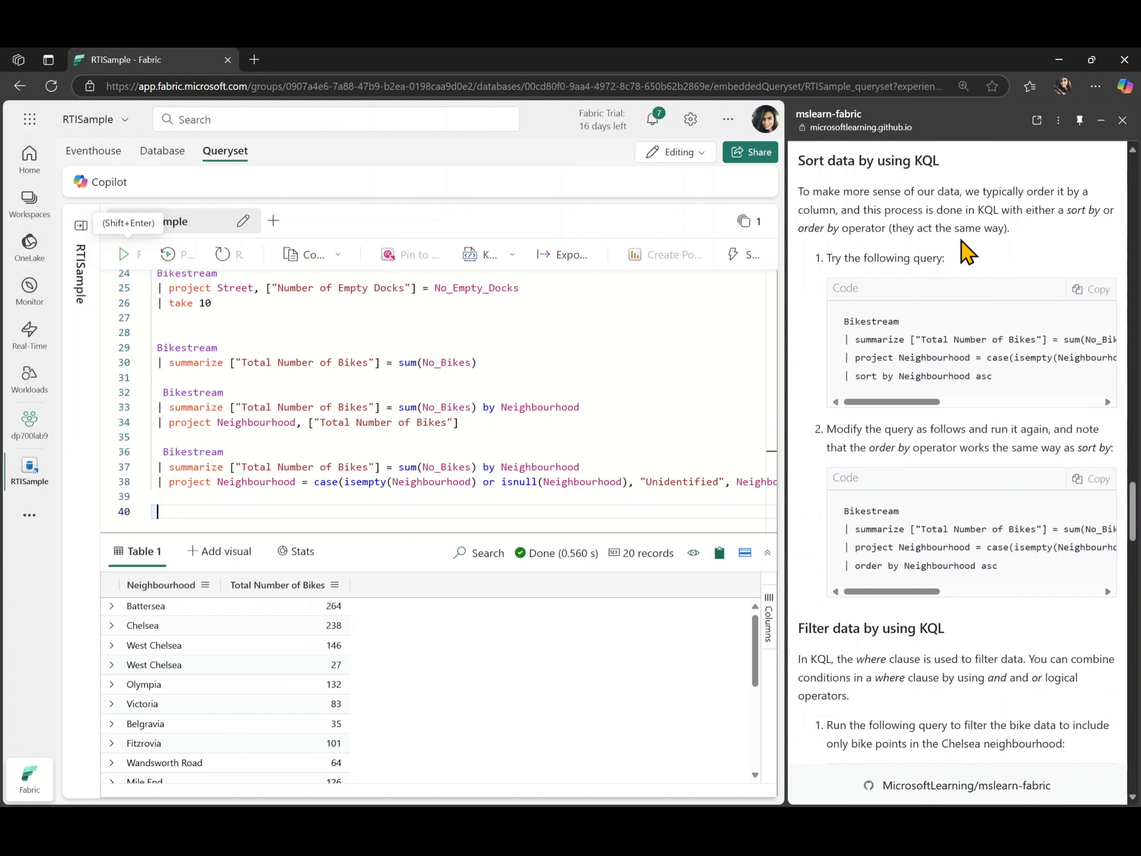
{"action": "left_click", "coordinate": [1090, 290]}
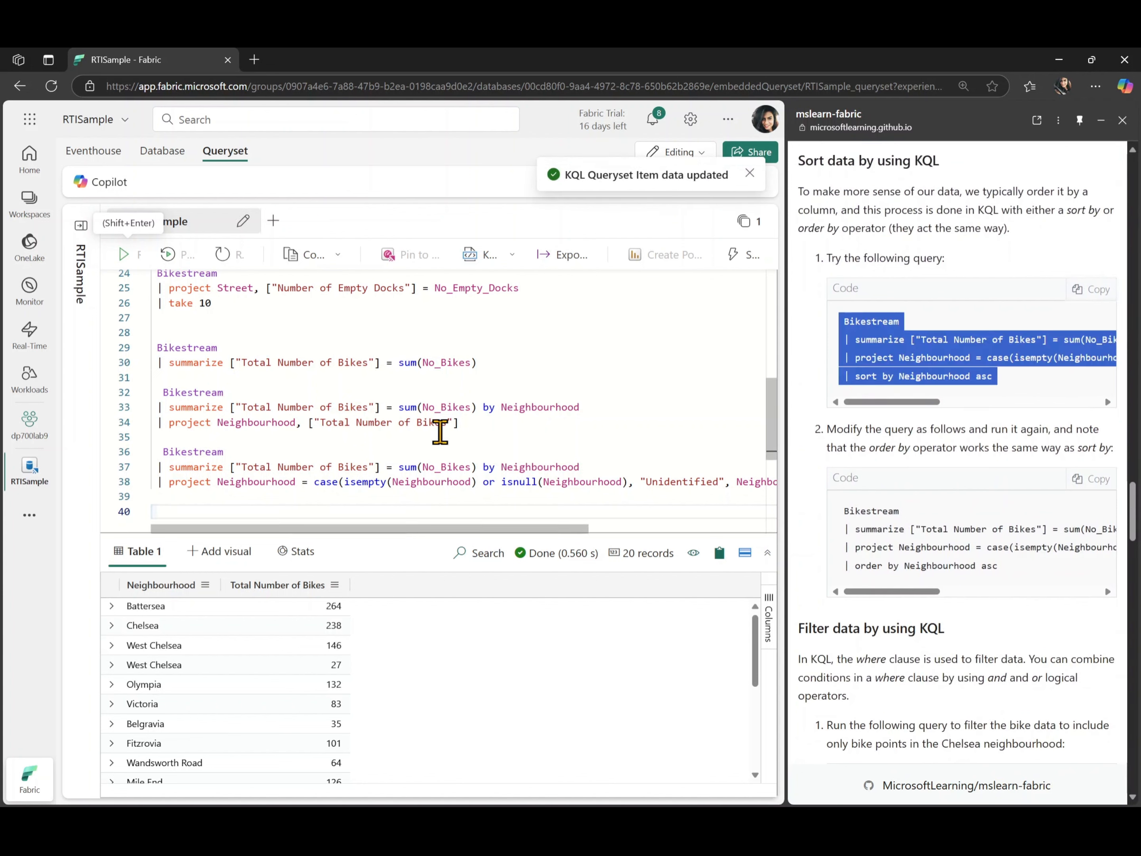
{"action": "scroll", "coordinate": [440, 424], "scroll_direction": "down", "scroll_amount": 2}
{"action": "left_click", "coordinate": [265, 492]}
{"action": "key", "text": "ctrl+v"}
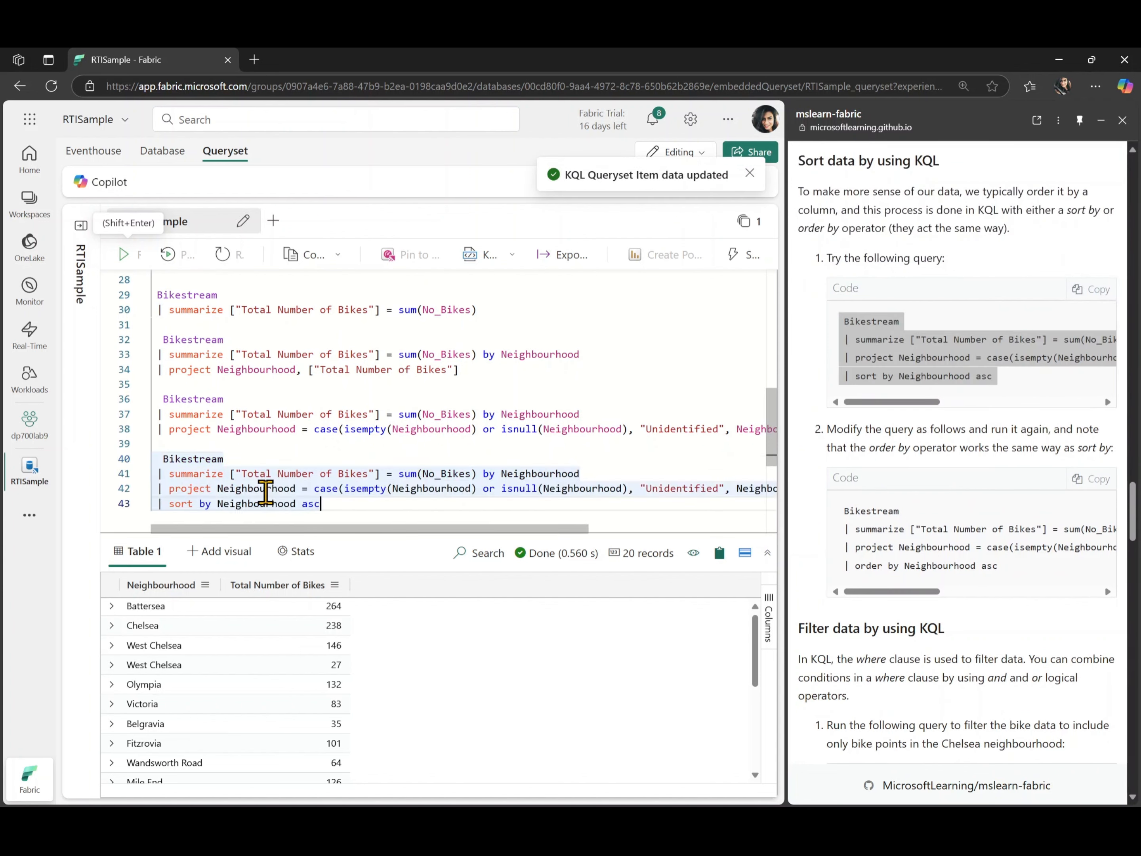
- Review the full lines of the sort by Neighbourhood asc query and run only that query
{"action": "left_click_drag", "start_coordinate": [343, 502], "coordinate": [130, 460]}
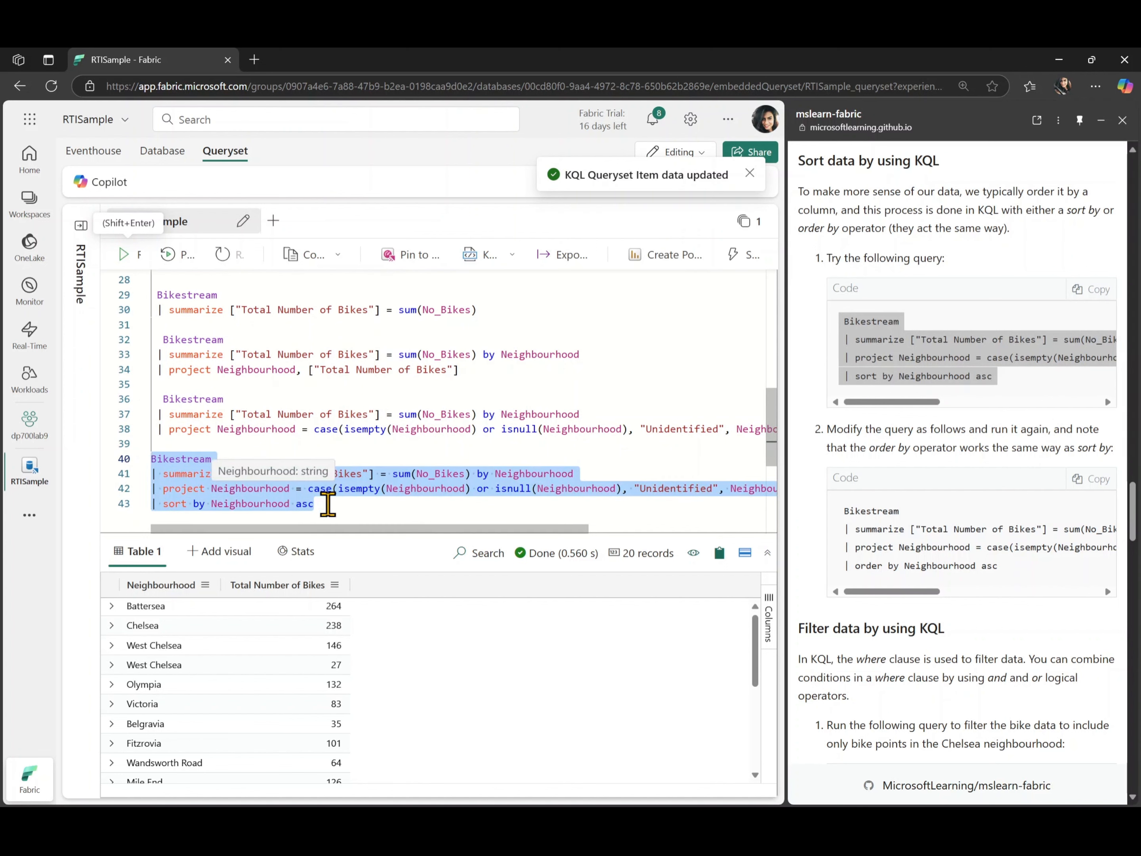
{"action": "left_click", "coordinate": [326, 502]}
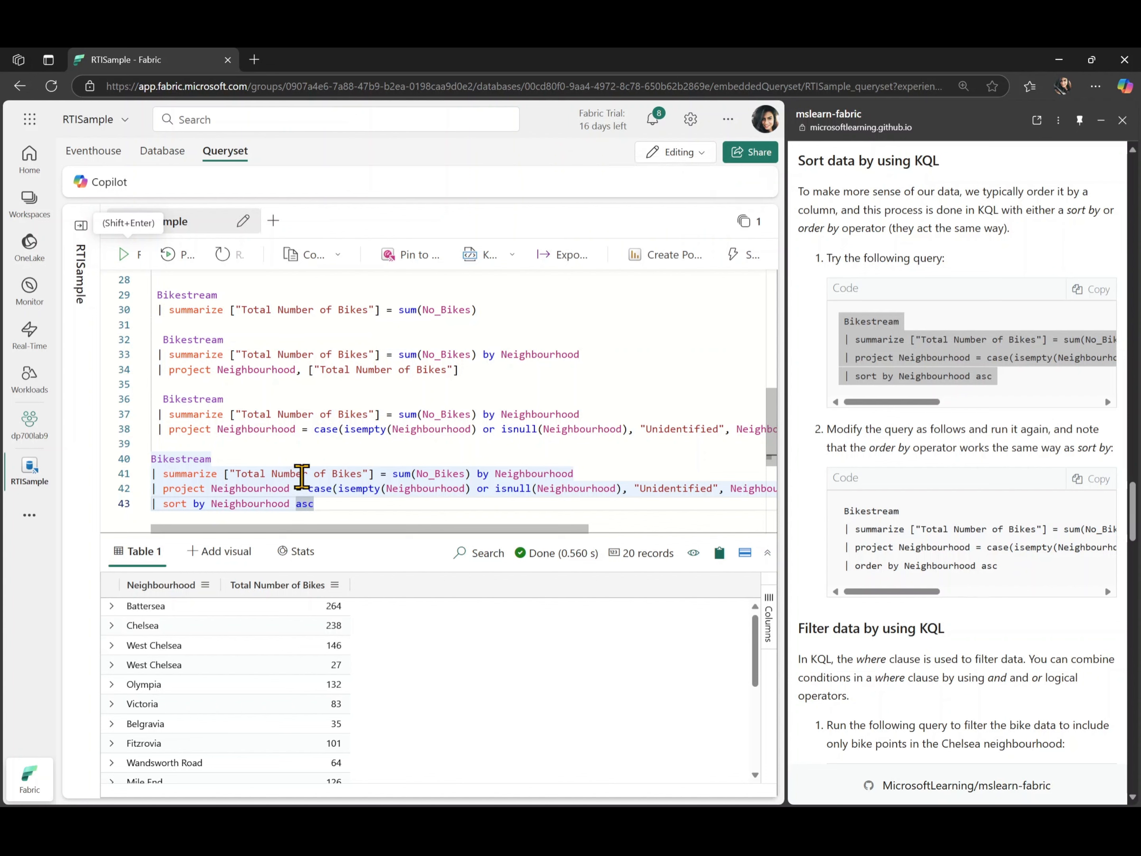
{"action": "scroll", "coordinate": [557, 475], "scroll_direction": "right", "scroll_amount": 5}
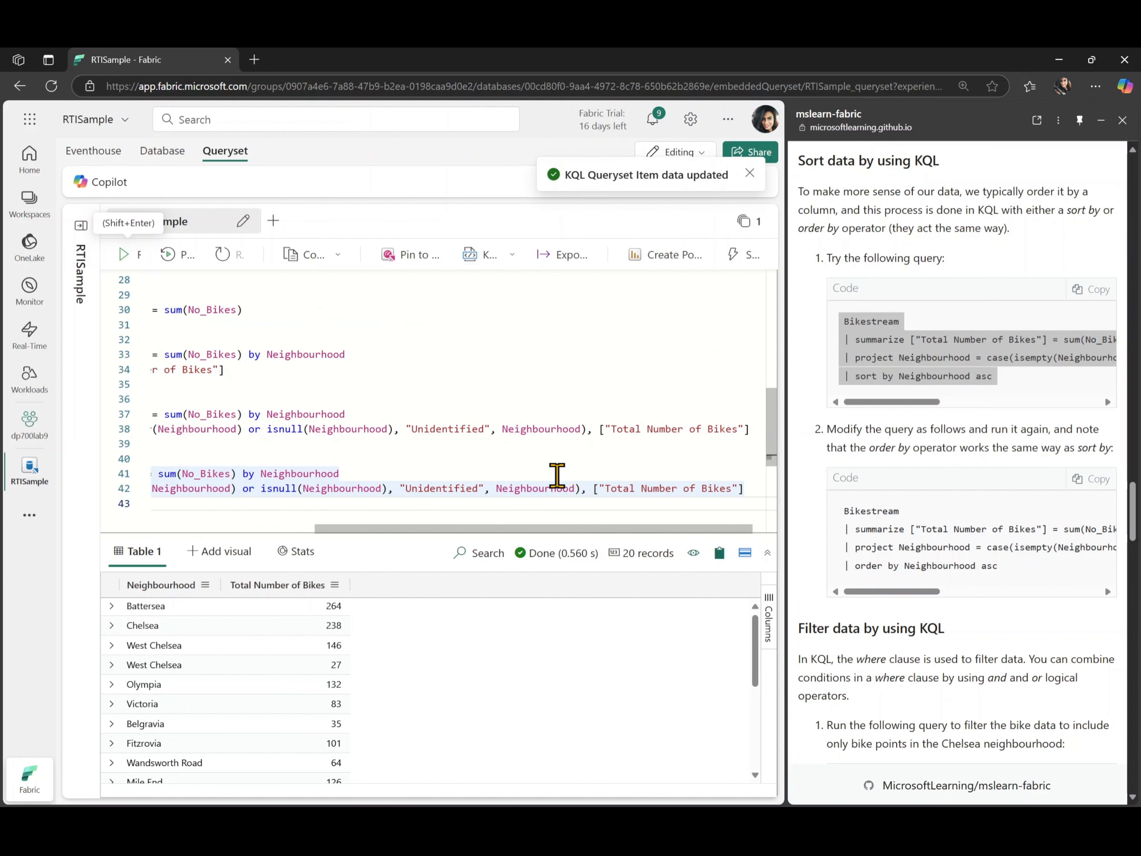
{"action": "scroll", "coordinate": [557, 475], "scroll_direction": "left", "scroll_amount": 3}
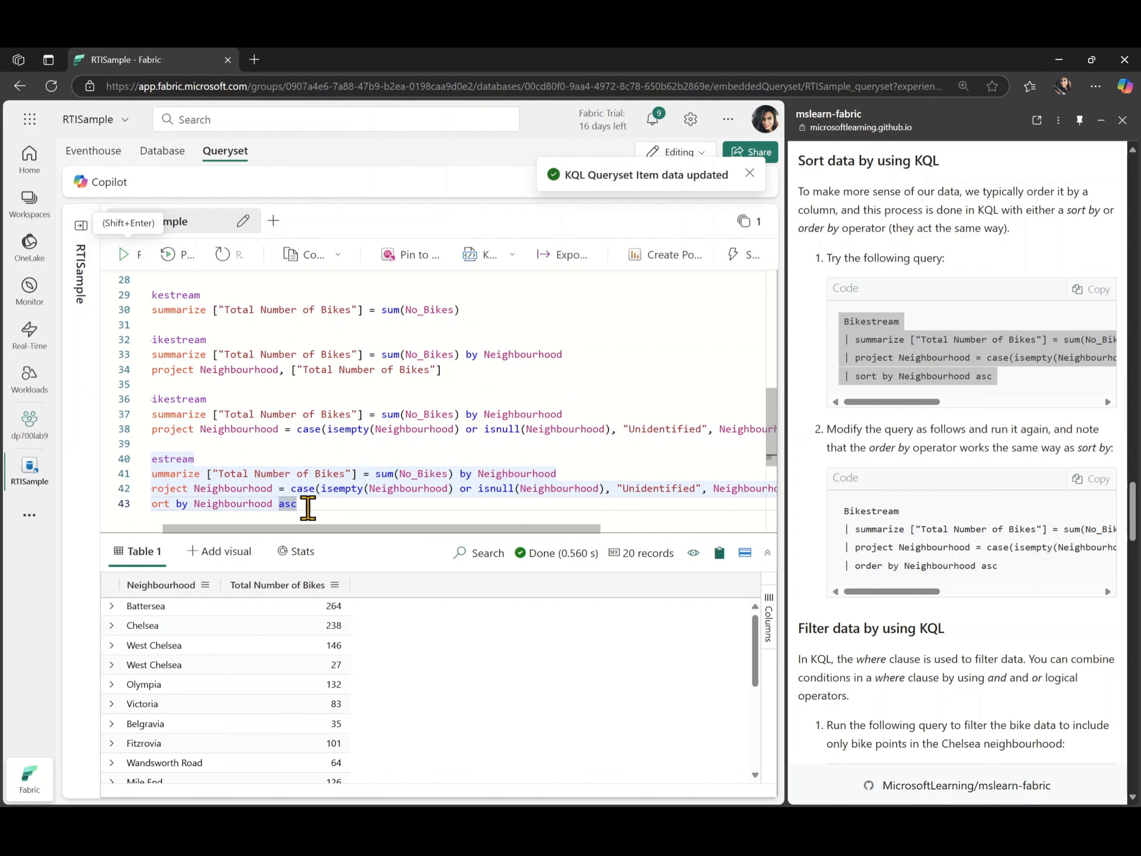
{"action": "left_click_drag", "start_coordinate": [306, 505], "coordinate": [136, 479]}
{"action": "left_click", "coordinate": [340, 505]}
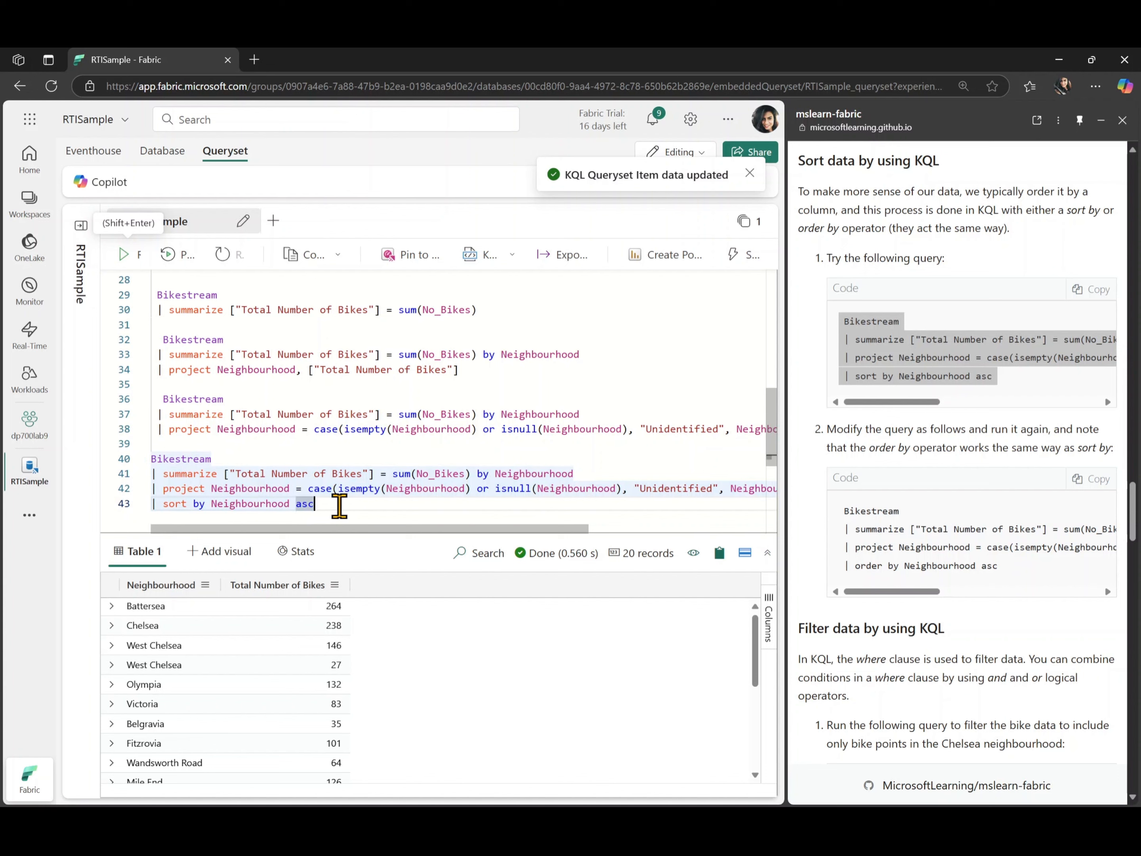
{"action": "left_click", "coordinate": [150, 459], "text": "shift"}
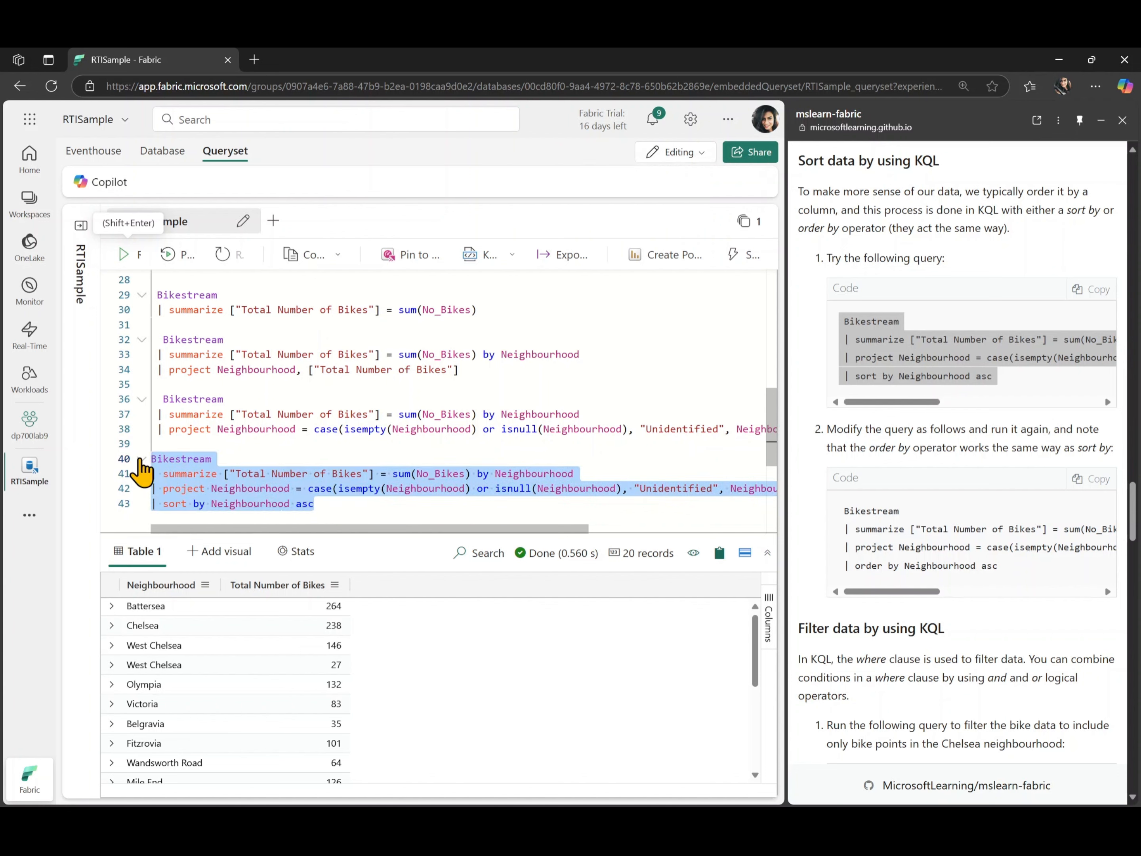
{"action": "left_click", "coordinate": [123, 254]}
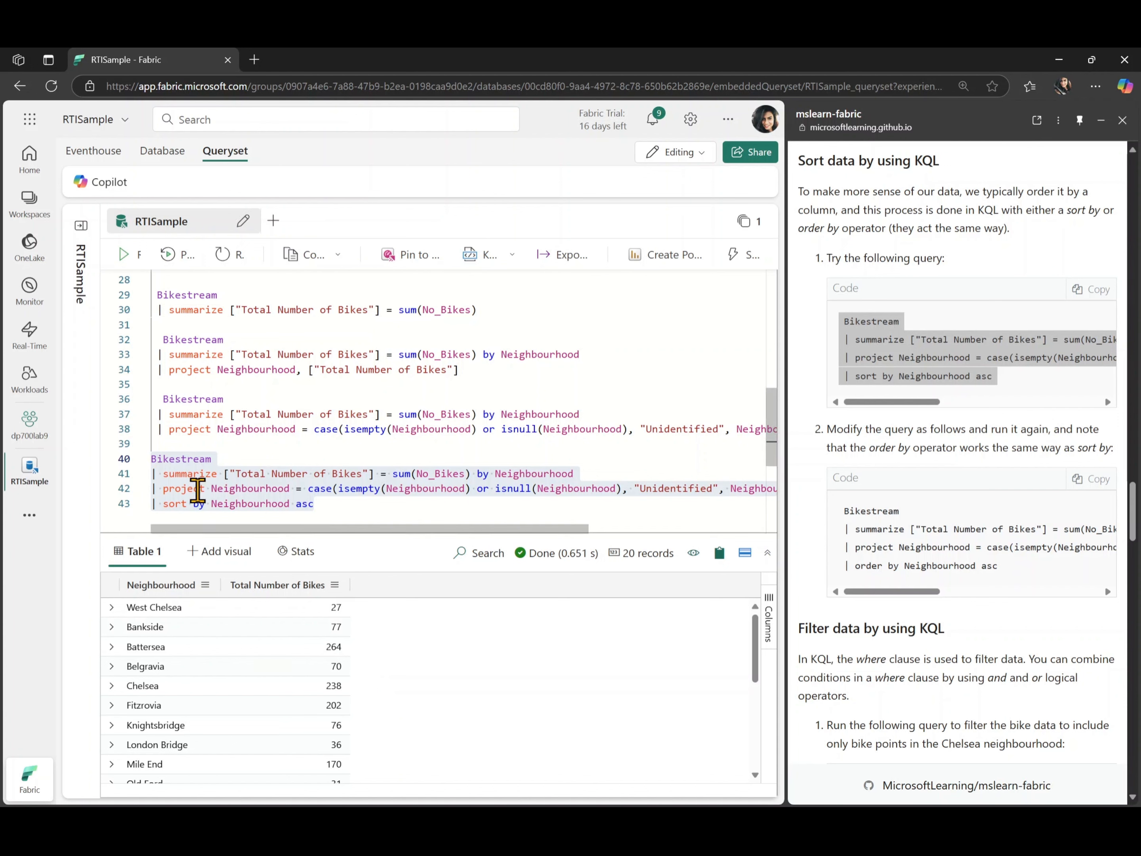
- Examine the returned rows from beginning to end to check the ascending order of the neighbourhoods
{"action": "left_click", "coordinate": [343, 502]}
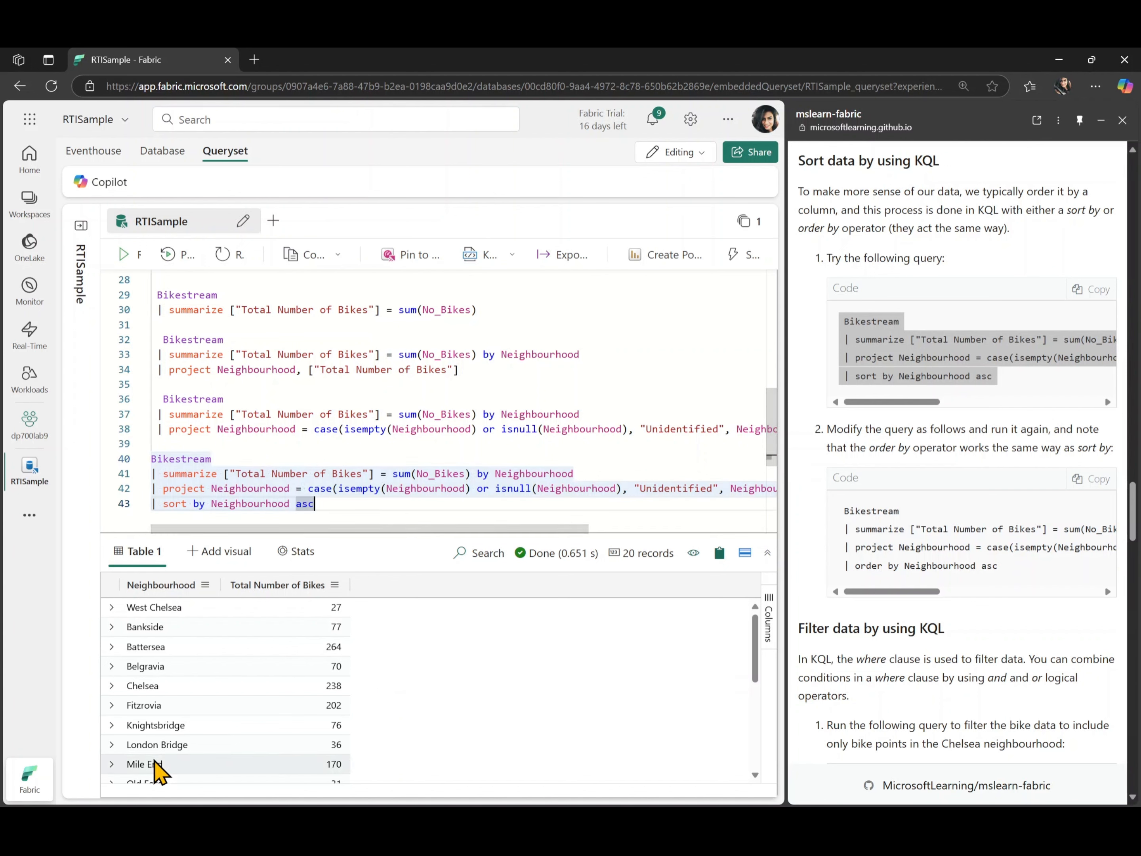
{"action": "scroll", "coordinate": [153, 762], "scroll_direction": "down", "scroll_amount": 5}
{"action": "scroll", "coordinate": [153, 762], "scroll_direction": "up", "scroll_amount": 5}
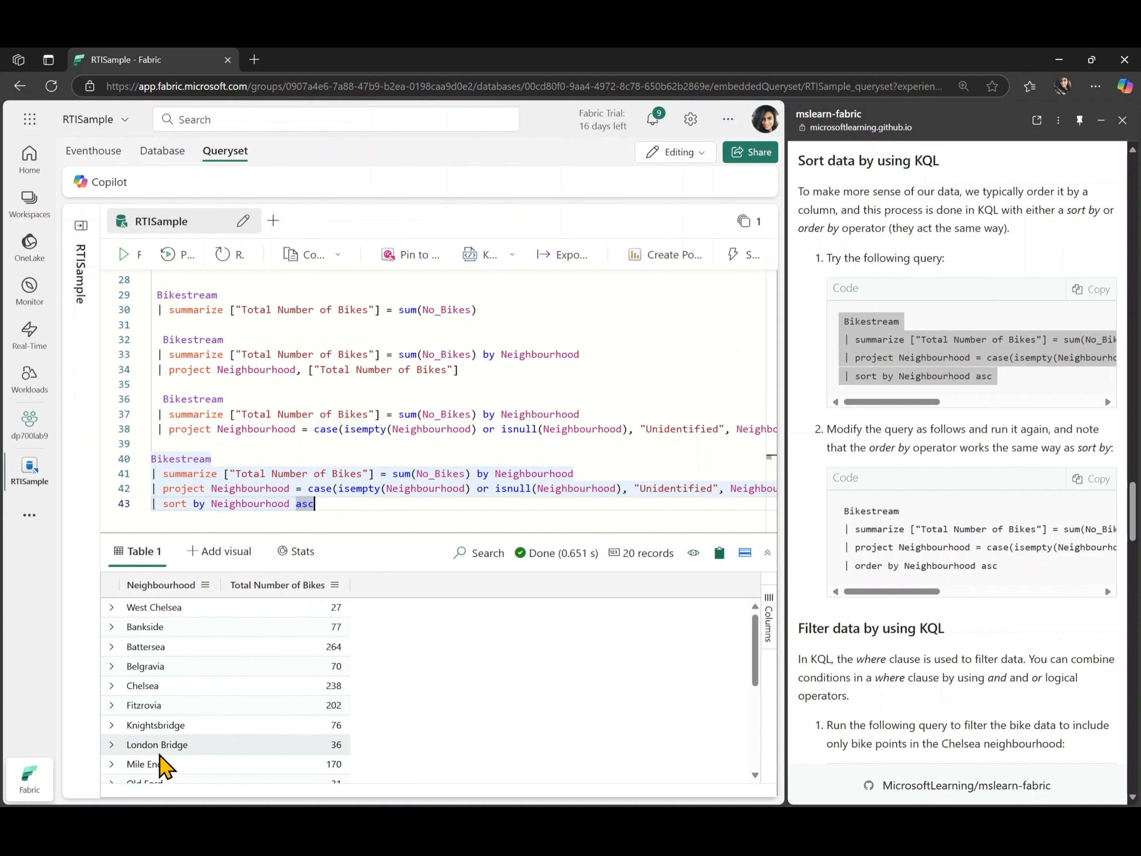
{"action": "scroll", "coordinate": [158, 762], "scroll_direction": "down", "scroll_amount": 5}
{"action": "scroll", "coordinate": [160, 723], "scroll_direction": "up", "scroll_amount": 5}
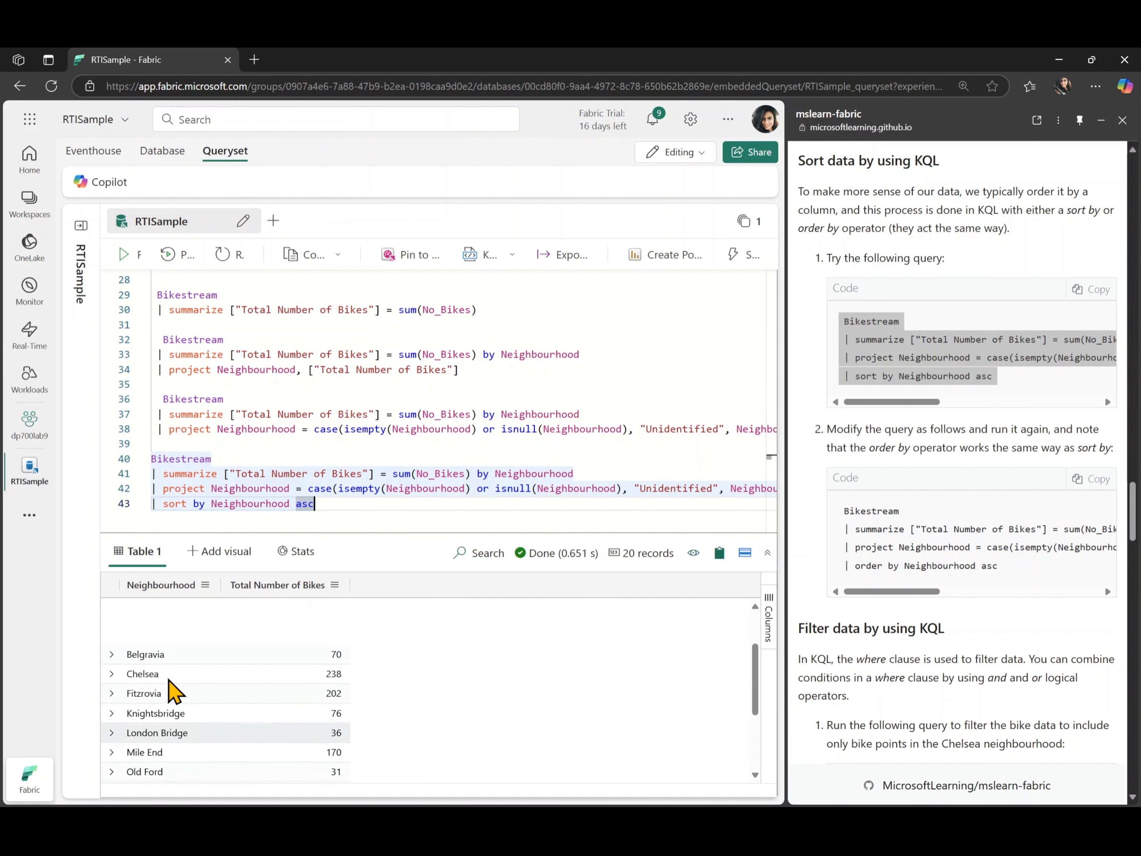
{"action": "scroll", "coordinate": [150, 725], "scroll_direction": "down", "scroll_amount": 5}
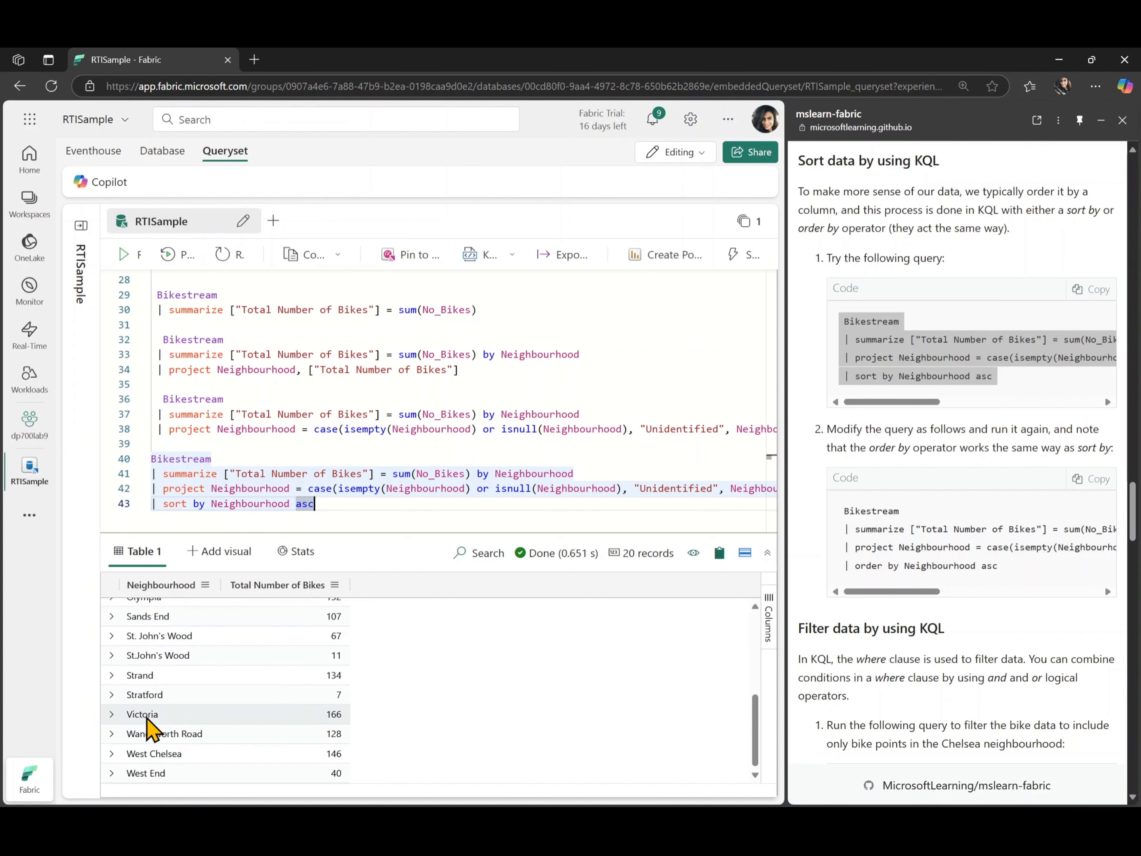
{"action": "scroll", "coordinate": [150, 726], "scroll_direction": "up", "scroll_amount": 5}
{"action": "scroll", "coordinate": [150, 725], "scroll_direction": "down", "scroll_amount": 5}
{"action": "scroll", "coordinate": [147, 725], "scroll_direction": "up", "scroll_amount": 5}
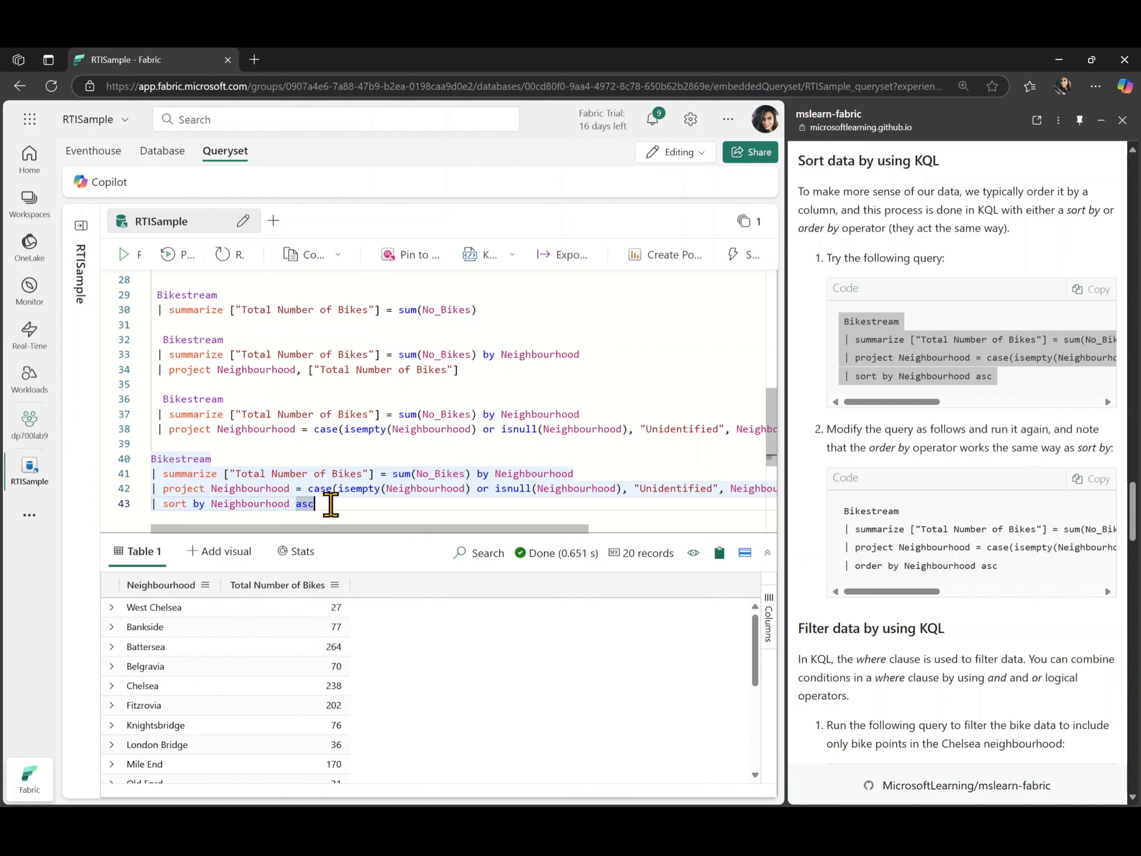
- Run only the sort by Neighbourhood asc query again and review all its rows
{"action": "left_click", "coordinate": [122, 255]}
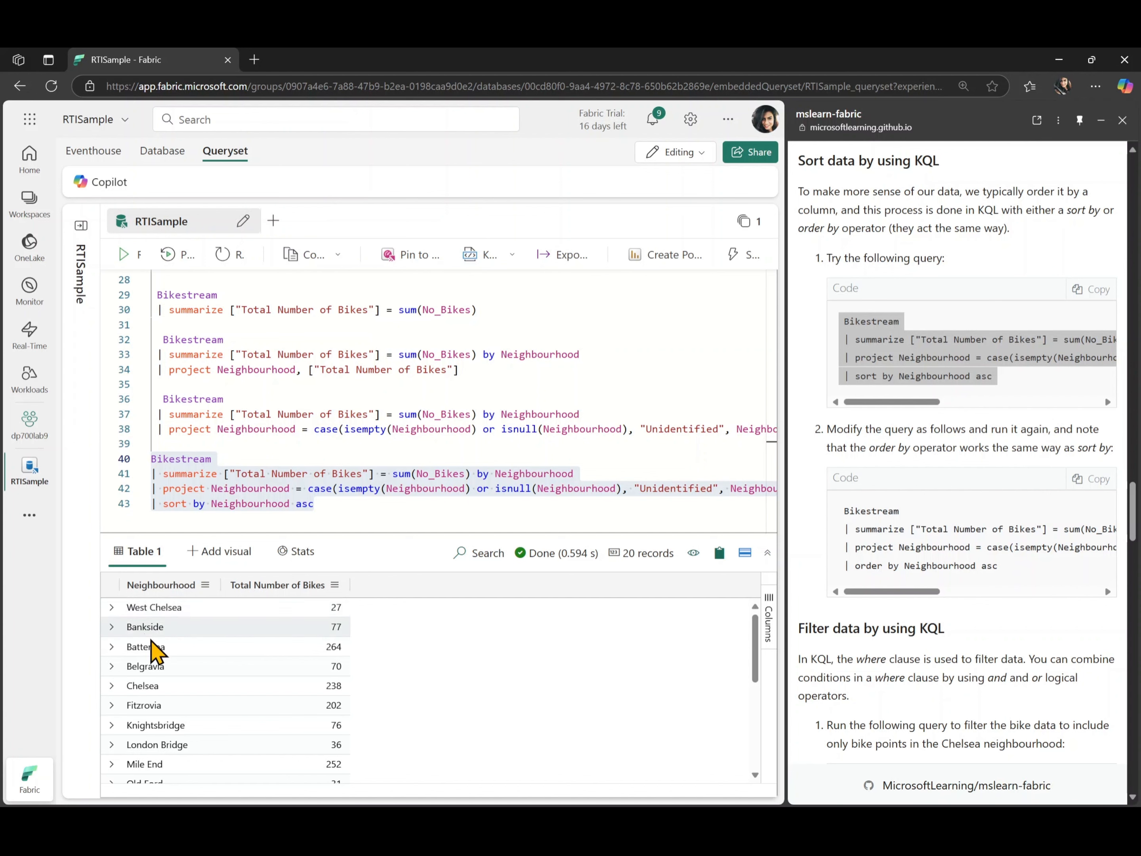
{"action": "scroll", "coordinate": [176, 762], "scroll_direction": "down", "scroll_amount": 5}
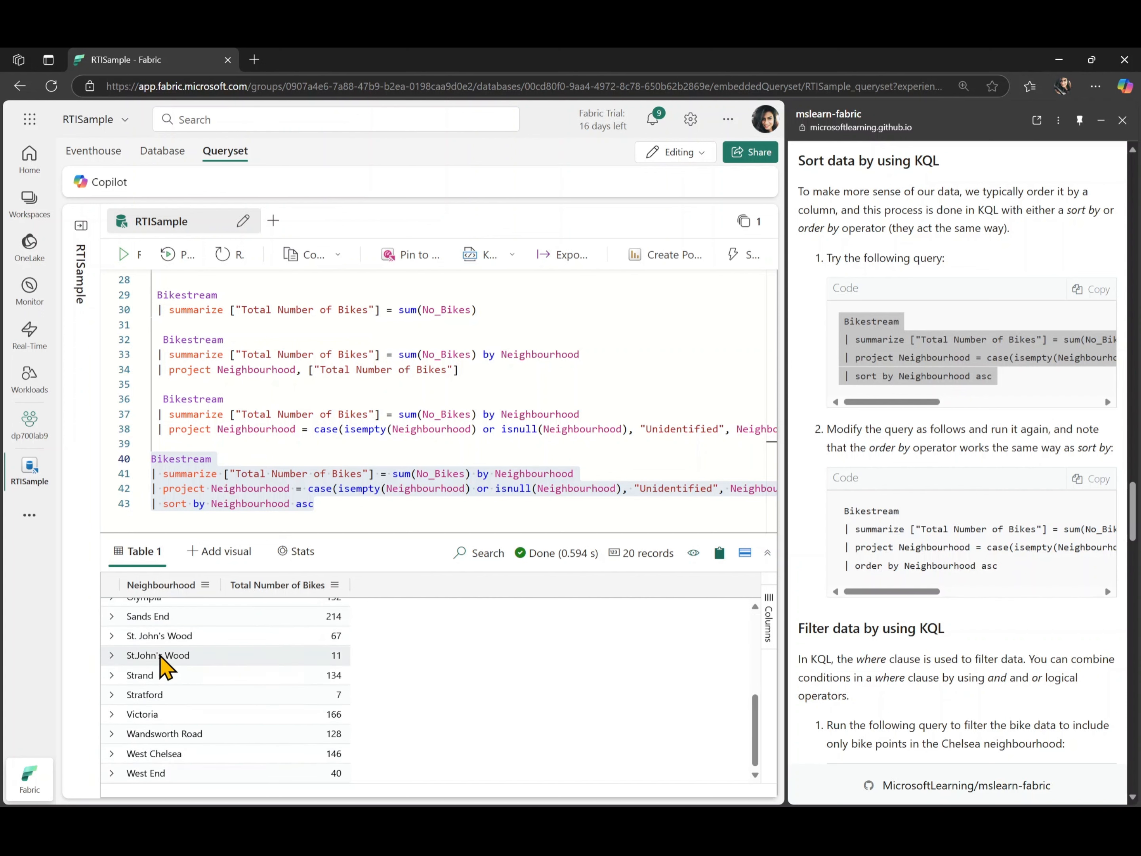
{"action": "scroll", "coordinate": [176, 762], "scroll_direction": "up", "scroll_amount": 5}
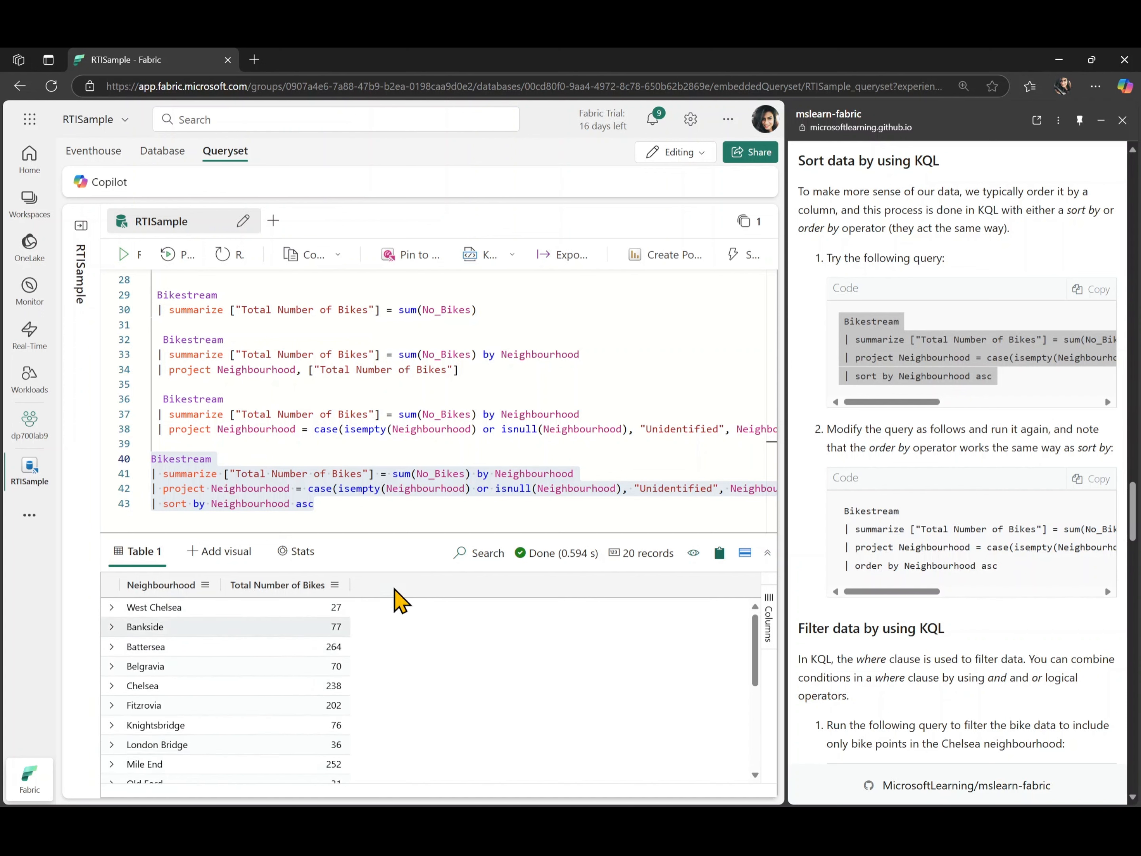
- Add the exercise's query ending in "order by Neighbourhood asc" below the sort by query in the queryset
{"action": "left_click", "coordinate": [1103, 486]}
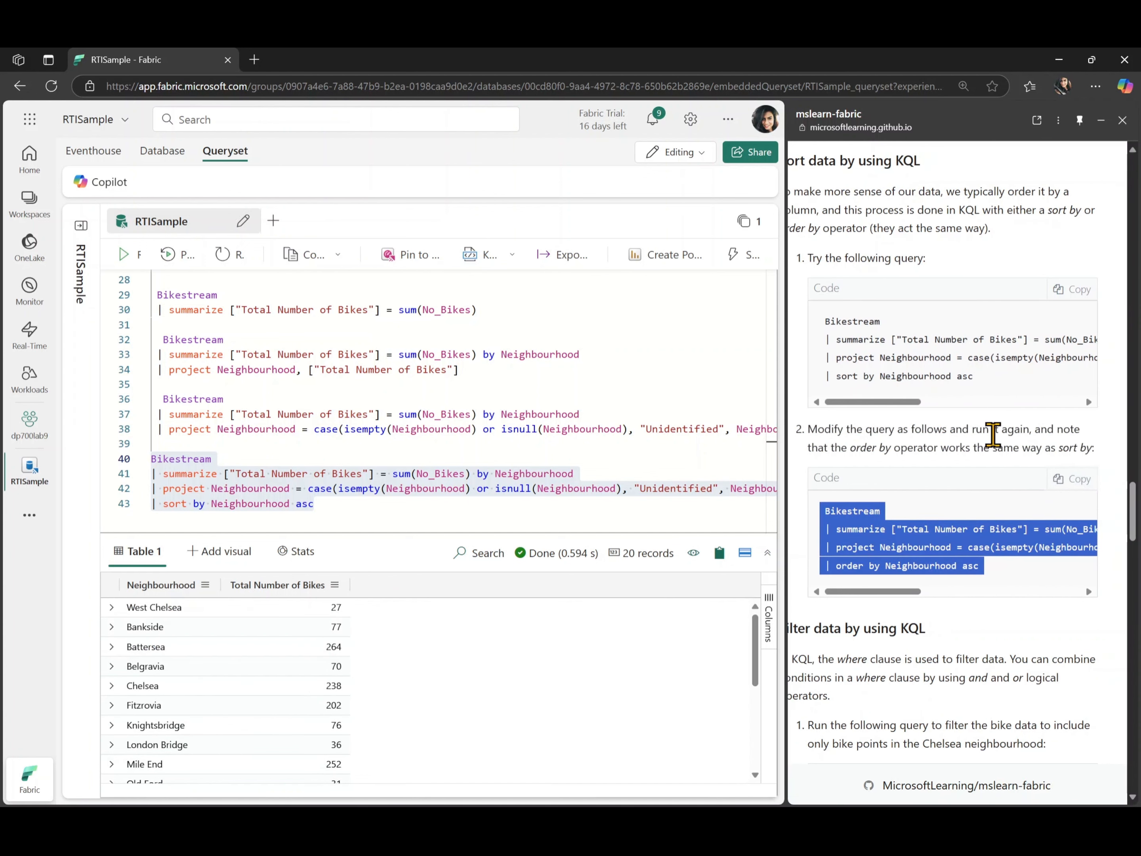
{"action": "scroll", "coordinate": [576, 408], "scroll_direction": "down", "scroll_amount": 2}
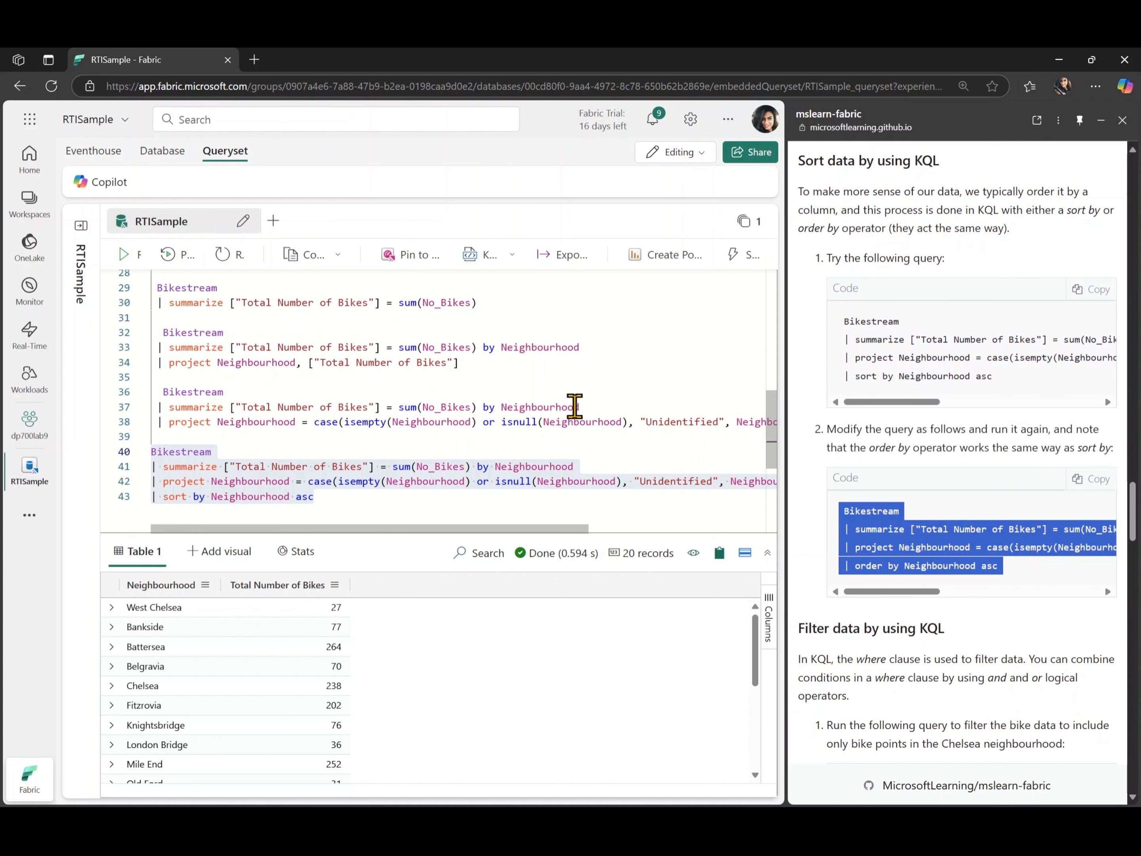
{"action": "left_click", "coordinate": [341, 464]}
{"action": "key", "text": "Return"}
{"action": "key", "text": "Return"}
{"action": "key", "text": "ctrl+v"}
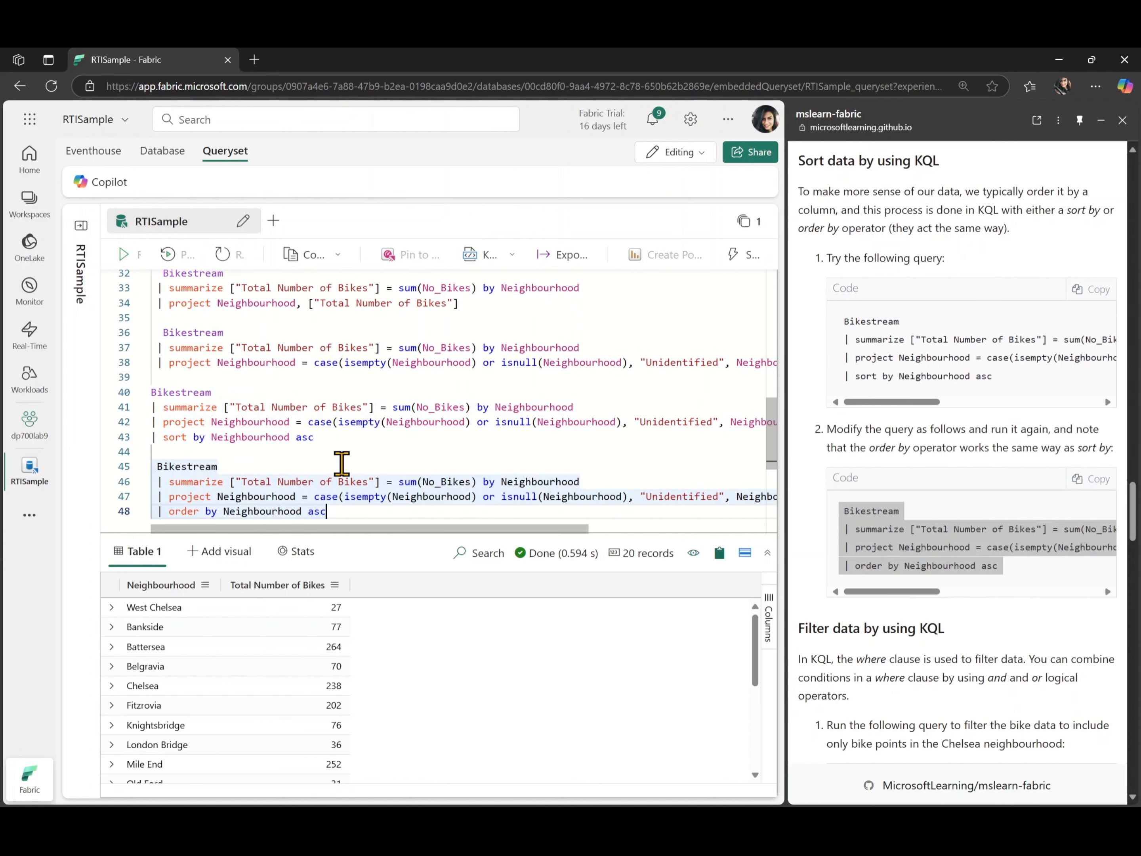
- Remove the indentation from the order by Neighbourhood asc query, run only that query and review its rows
{"action": "scroll", "coordinate": [341, 466], "scroll_direction": "down", "scroll_amount": 2}
{"action": "left_click_drag", "start_coordinate": [345, 486], "coordinate": [140, 440]}
{"action": "key", "text": "shift+Tab"}
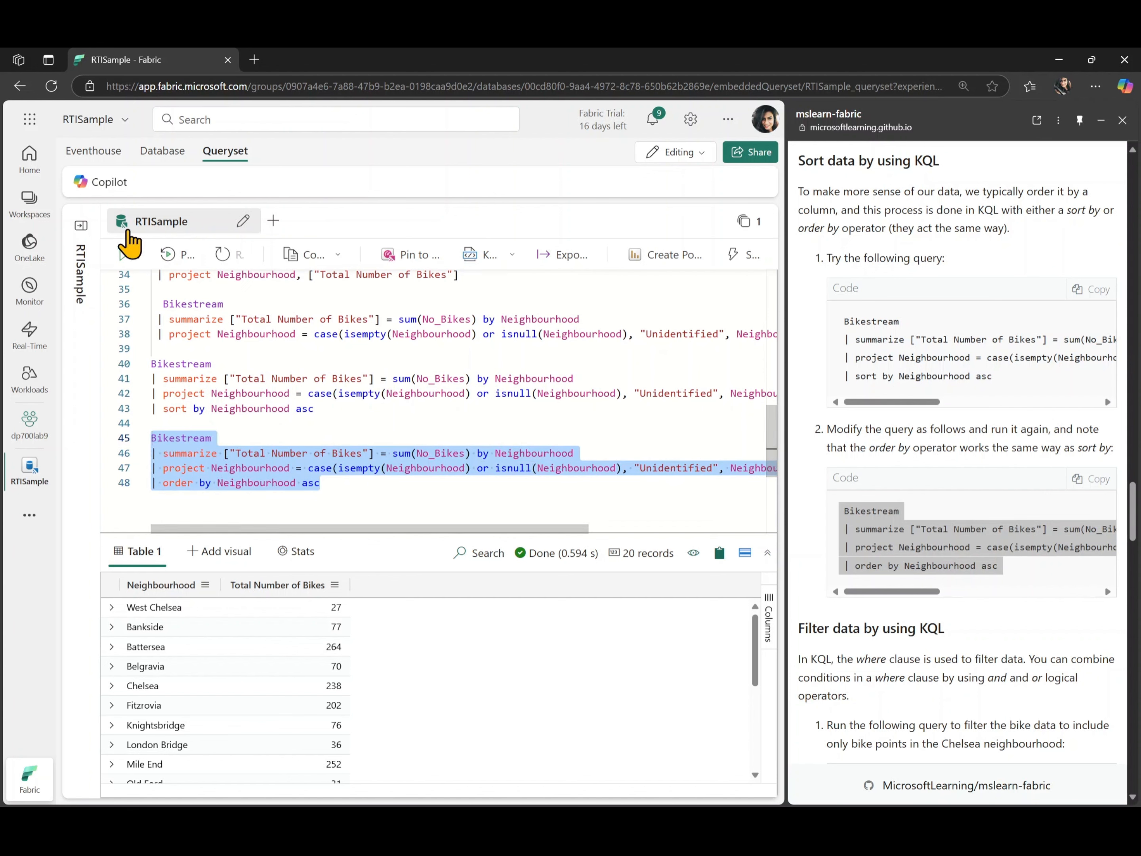
{"action": "left_click", "coordinate": [123, 254]}
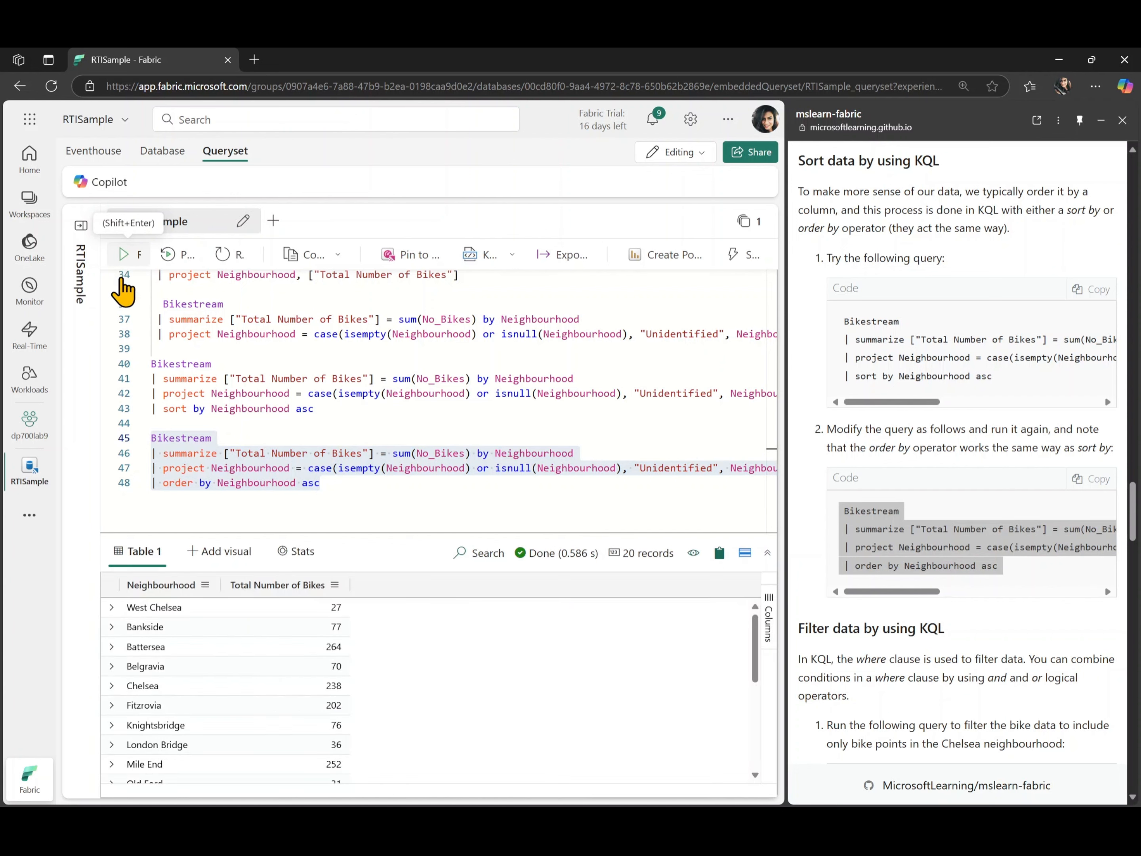
{"action": "scroll", "coordinate": [224, 722], "scroll_direction": "down", "scroll_amount": 4}
{"action": "scroll", "coordinate": [224, 722], "scroll_direction": "up", "scroll_amount": 4}
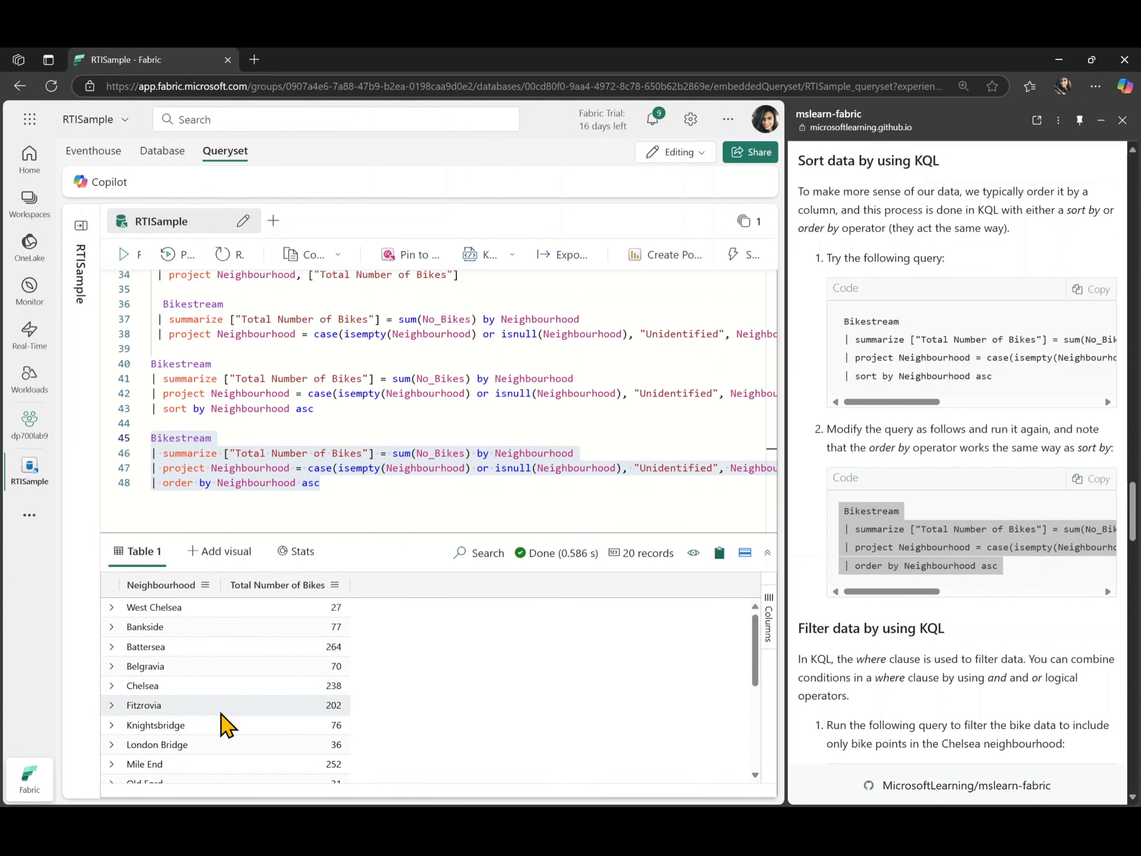
- Add the exercise's filter query with where Neighbourhood == "Chelsea" below the order by query
{"action": "scroll", "coordinate": [823, 650], "scroll_direction": "down", "scroll_amount": 5}
{"action": "scroll", "coordinate": [824, 654], "scroll_direction": "down", "scroll_amount": 4}
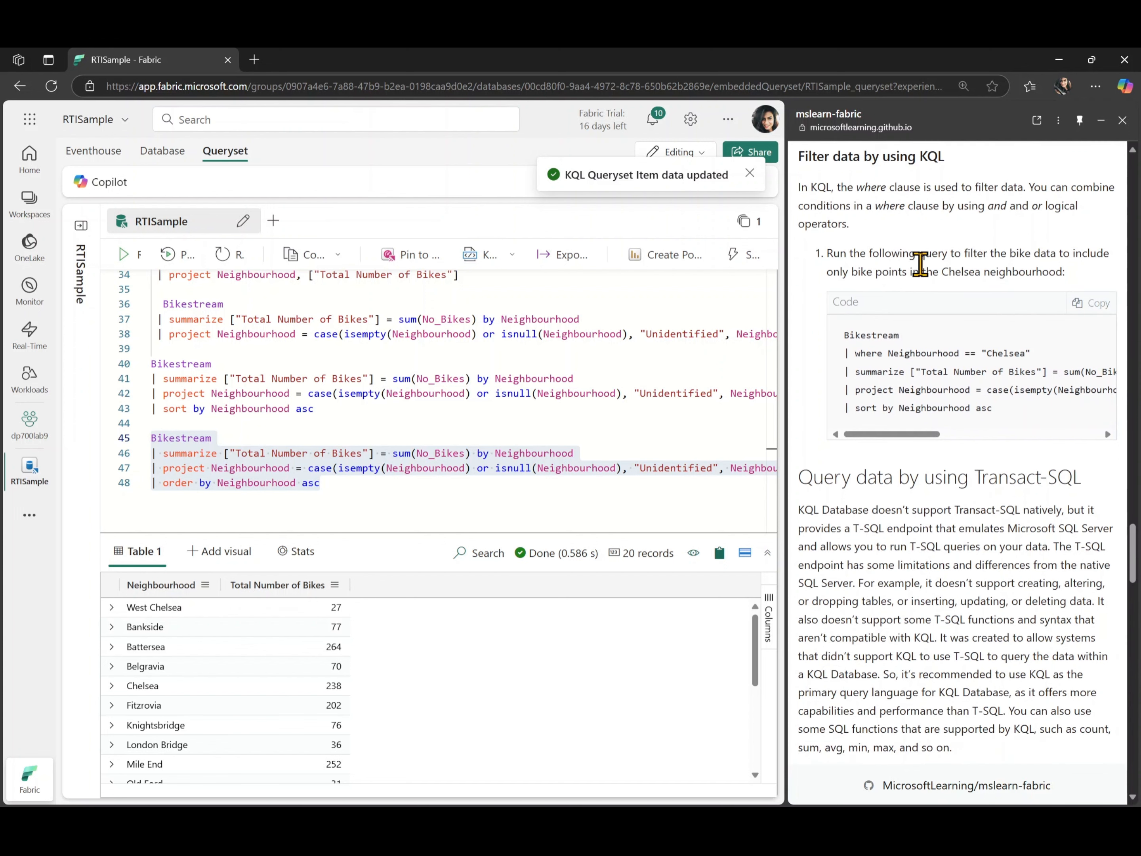
{"action": "left_click", "coordinate": [1092, 303]}
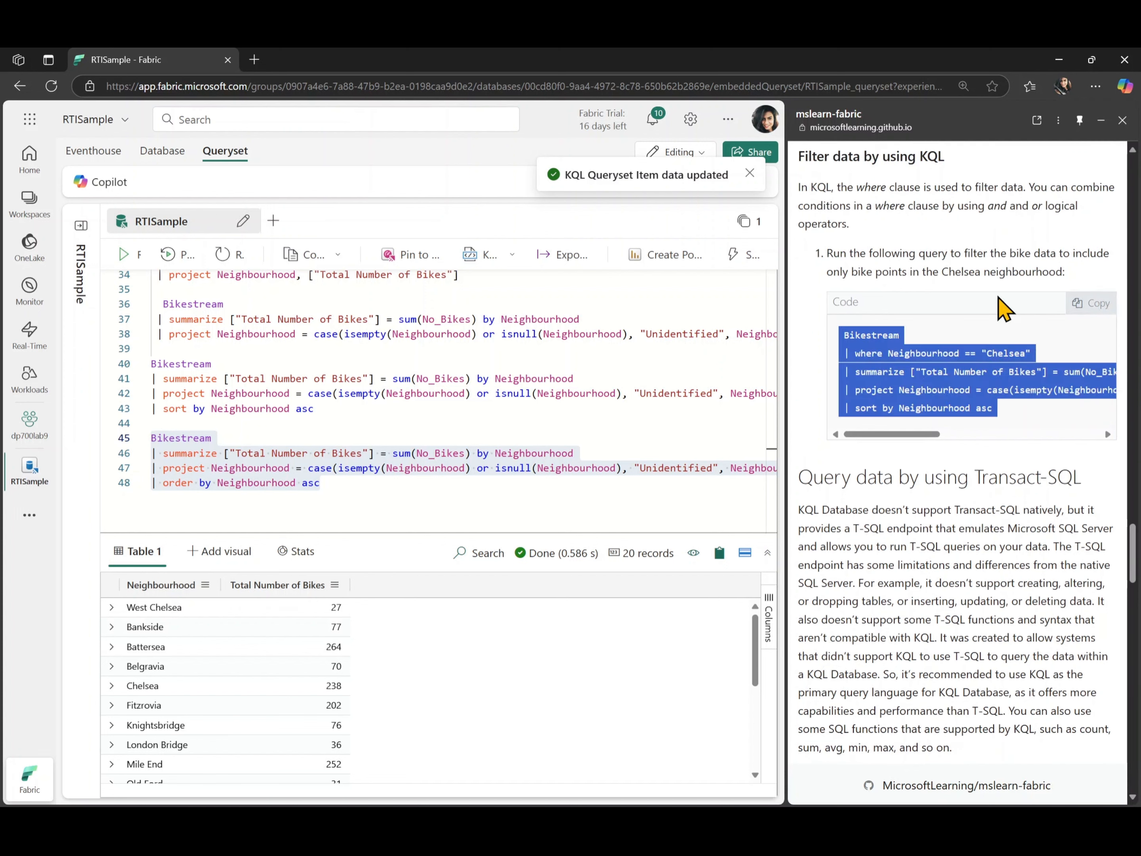
{"action": "left_click", "coordinate": [395, 497]}
{"action": "key", "text": "Return"}
{"action": "key", "text": "Return"}
{"action": "key", "text": "ctrl+v"}
- Remove the indentation from the Chelsea filter query and run only that query
{"action": "scroll", "coordinate": [393, 497], "scroll_direction": "down", "scroll_amount": 1}
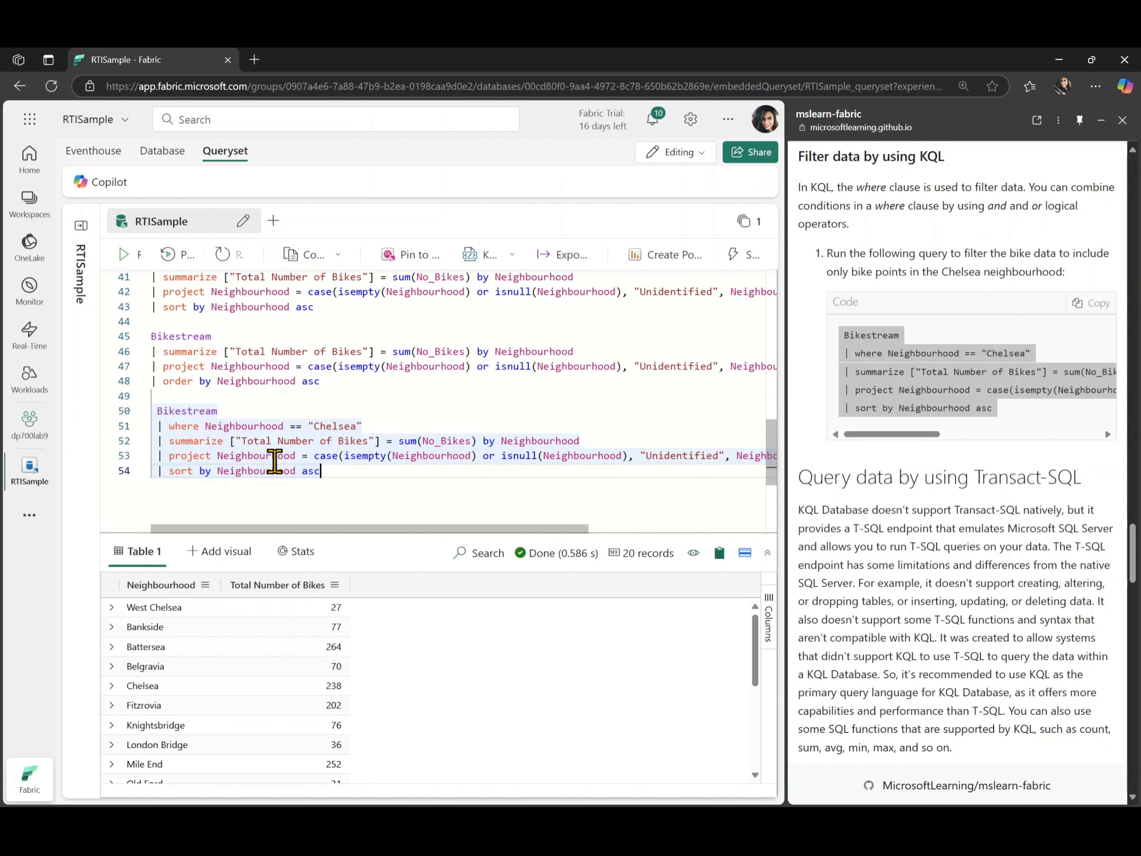
{"action": "left_click_drag", "start_coordinate": [322, 471], "coordinate": [50, 414]}
{"action": "key", "text": "shift+Tab"}
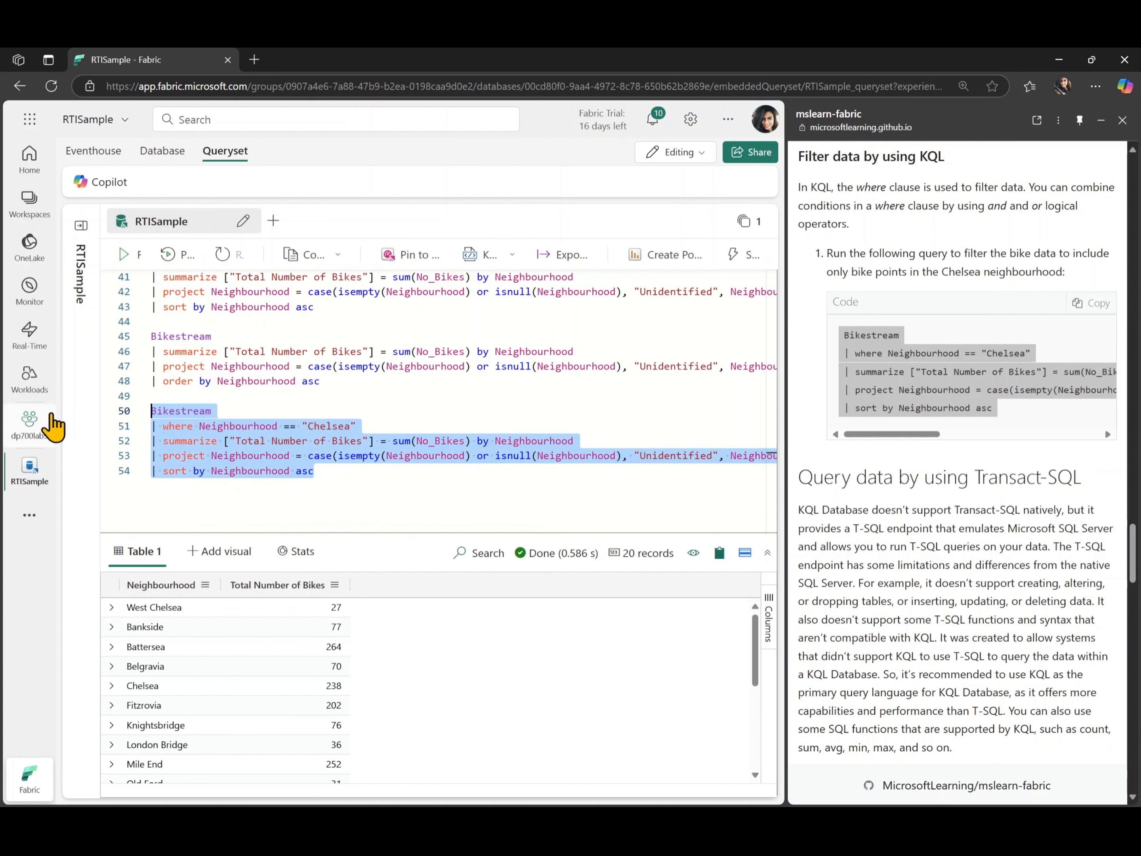
{"action": "left_click", "coordinate": [385, 427]}
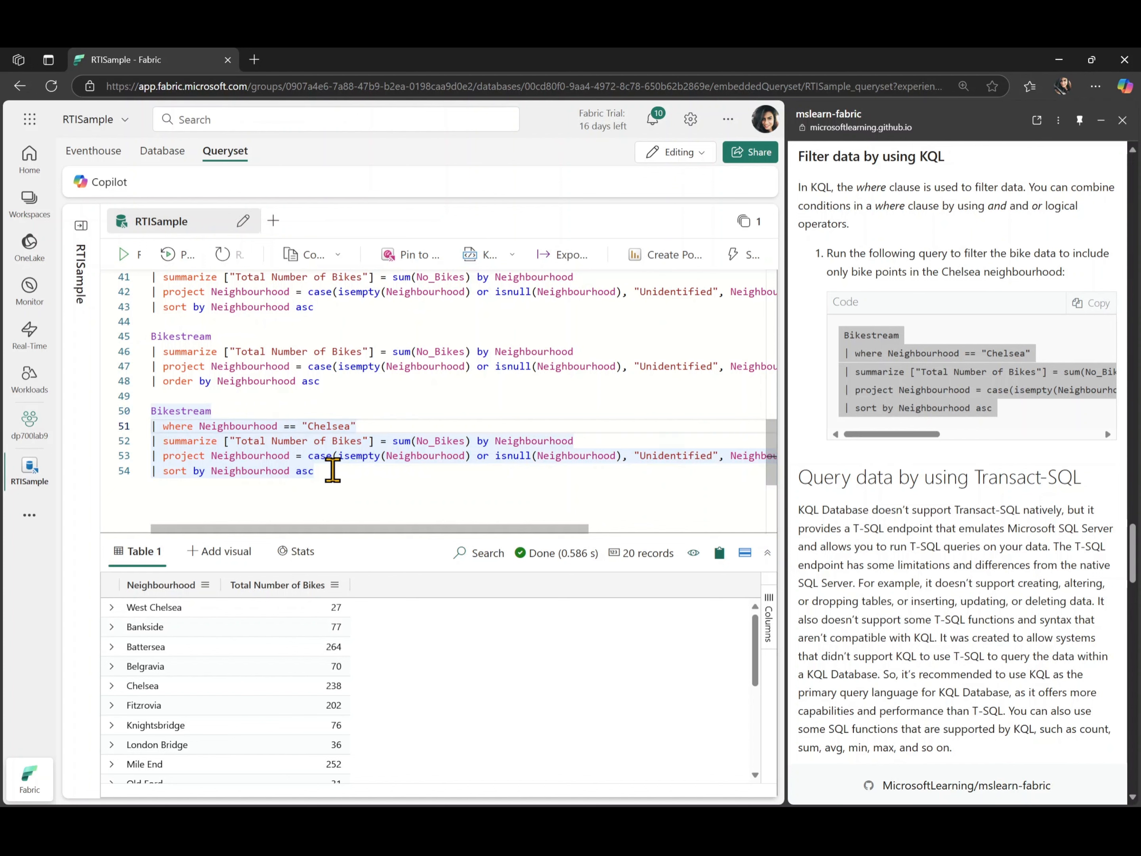
{"action": "left_click_drag", "start_coordinate": [333, 470], "coordinate": [152, 411]}
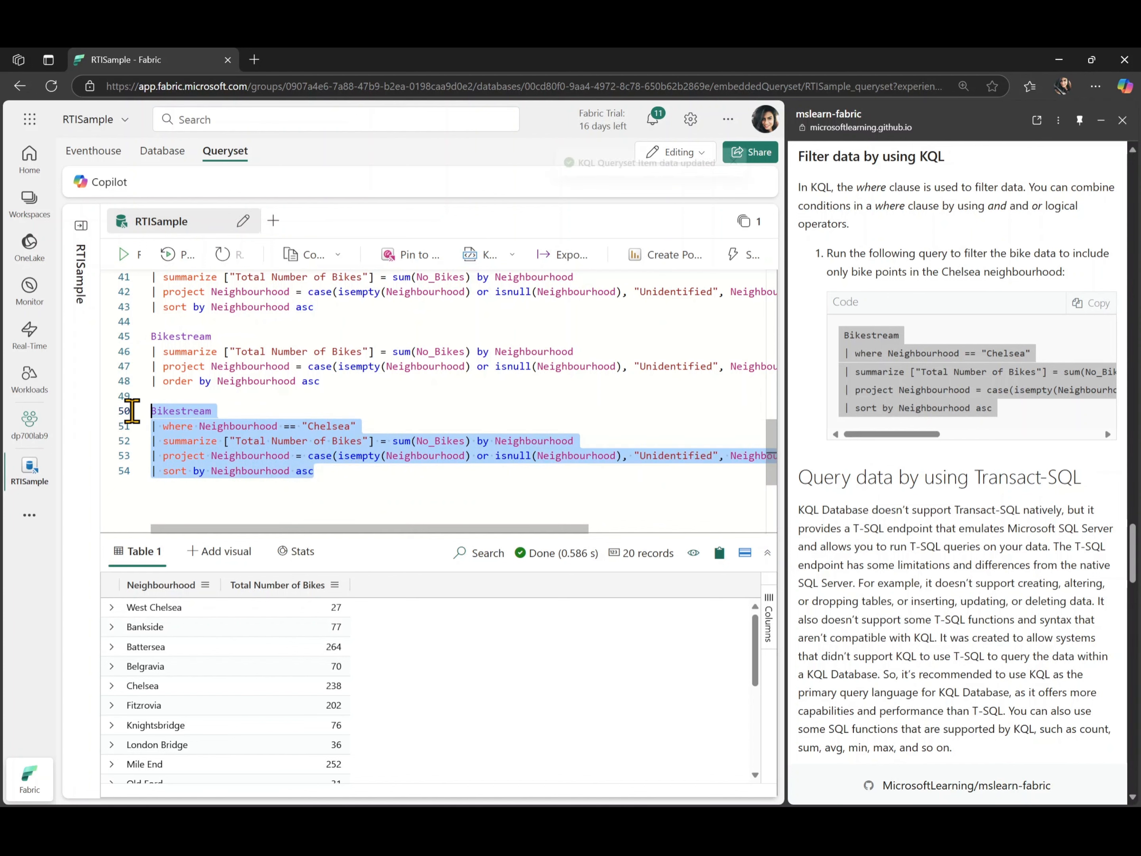
{"action": "left_click", "coordinate": [125, 255]}
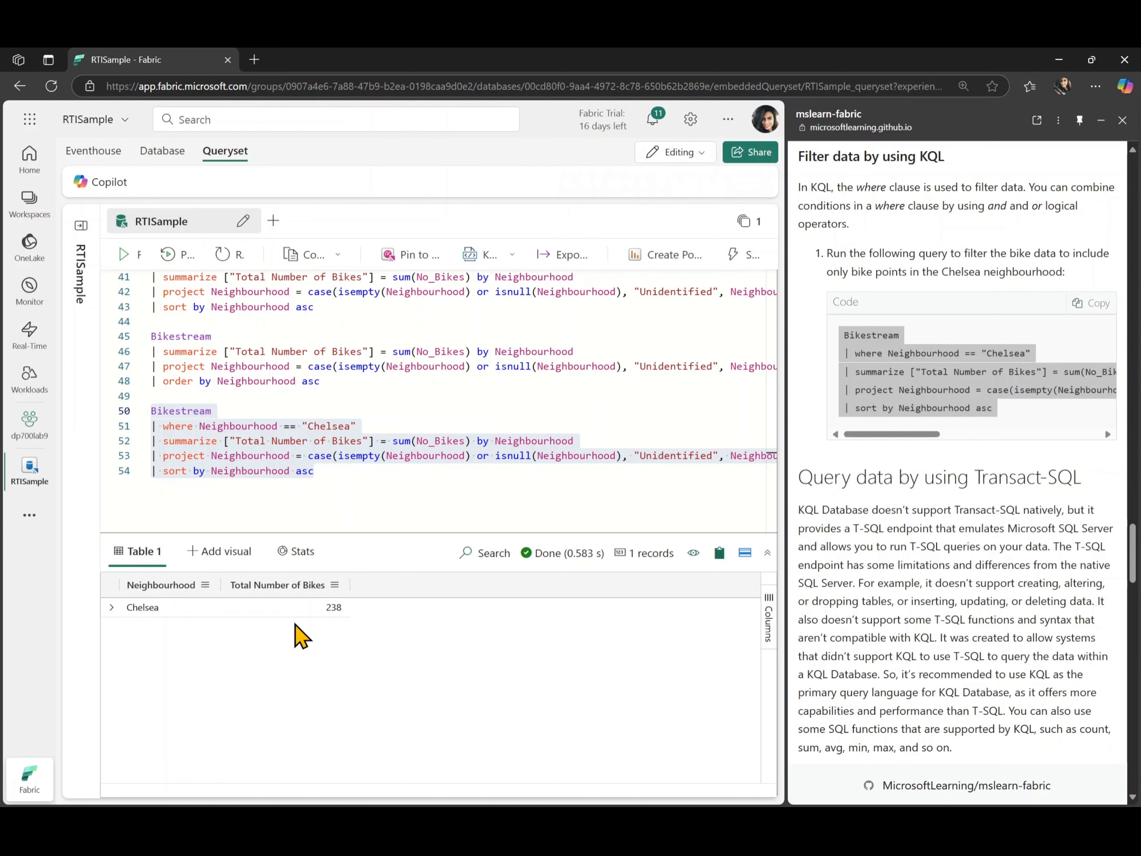
- Add the exercise's first Transact-SQL query, SELECT TOP 100 * from Bikestream, below the Chelsea filter query
{"action": "scroll", "coordinate": [902, 558], "scroll_direction": "down", "scroll_amount": 5}
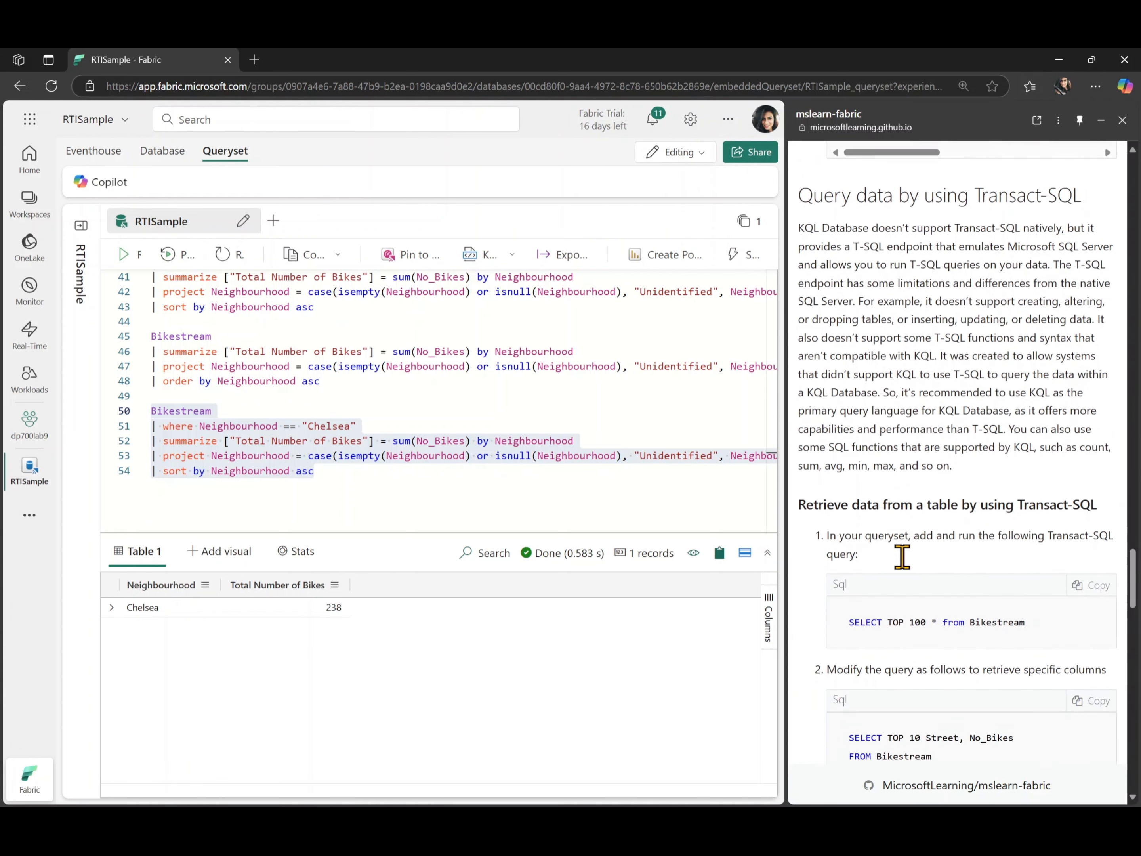
{"action": "scroll", "coordinate": [902, 557], "scroll_direction": "down", "scroll_amount": 1}
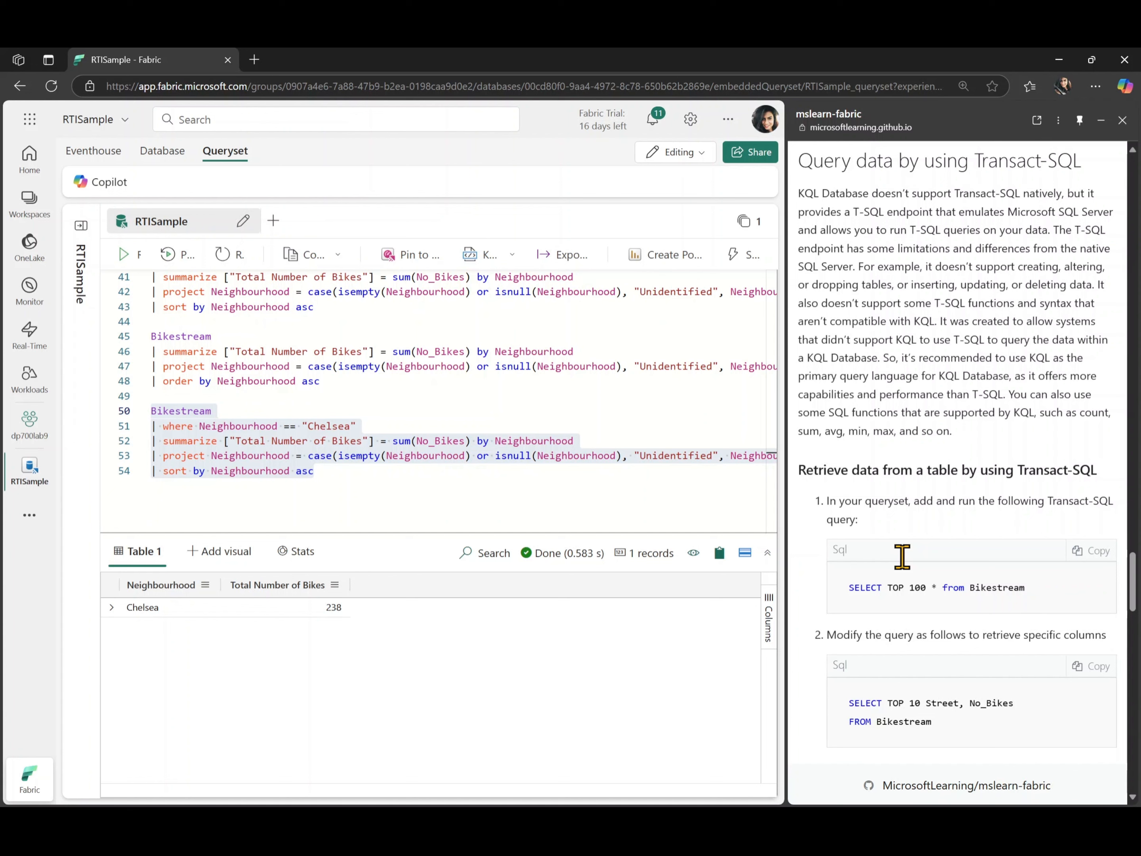
{"action": "scroll", "coordinate": [902, 556], "scroll_direction": "down", "scroll_amount": 5}
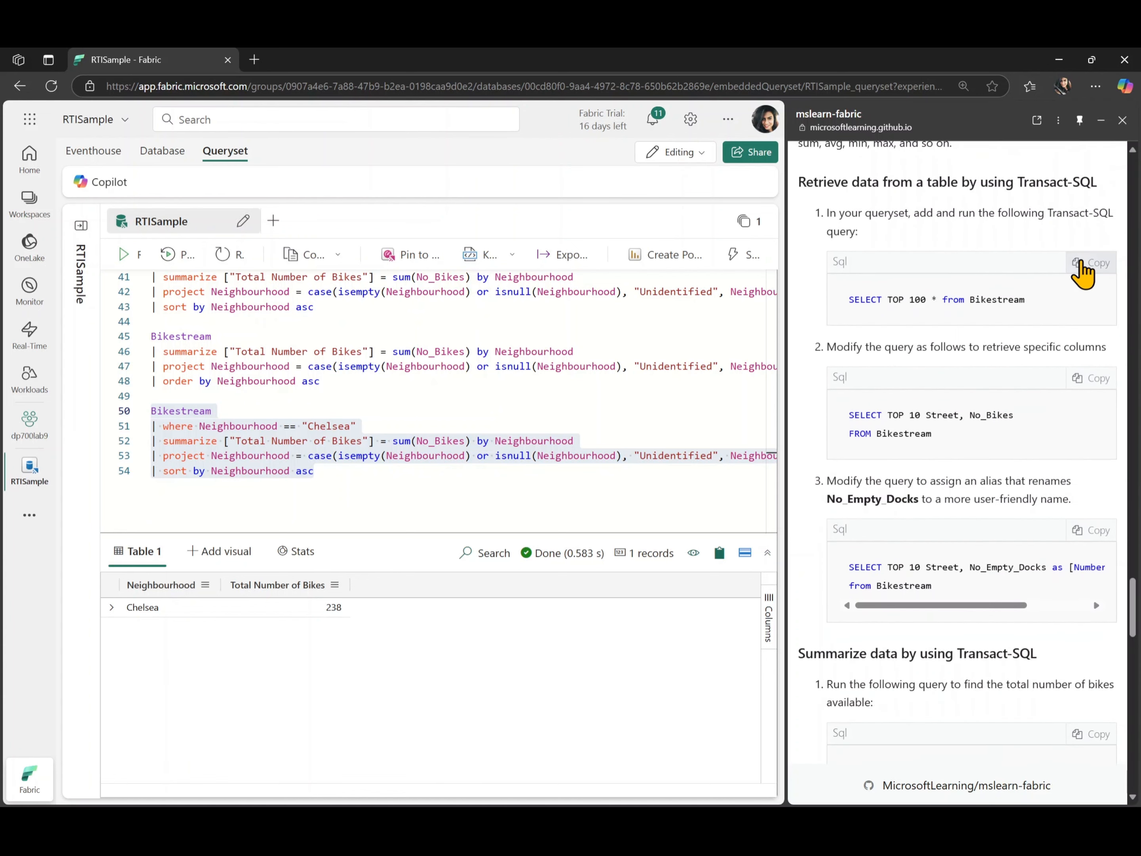
{"action": "left_click", "coordinate": [1087, 263]}
{"action": "scroll", "coordinate": [429, 384], "scroll_direction": "down", "scroll_amount": 1}
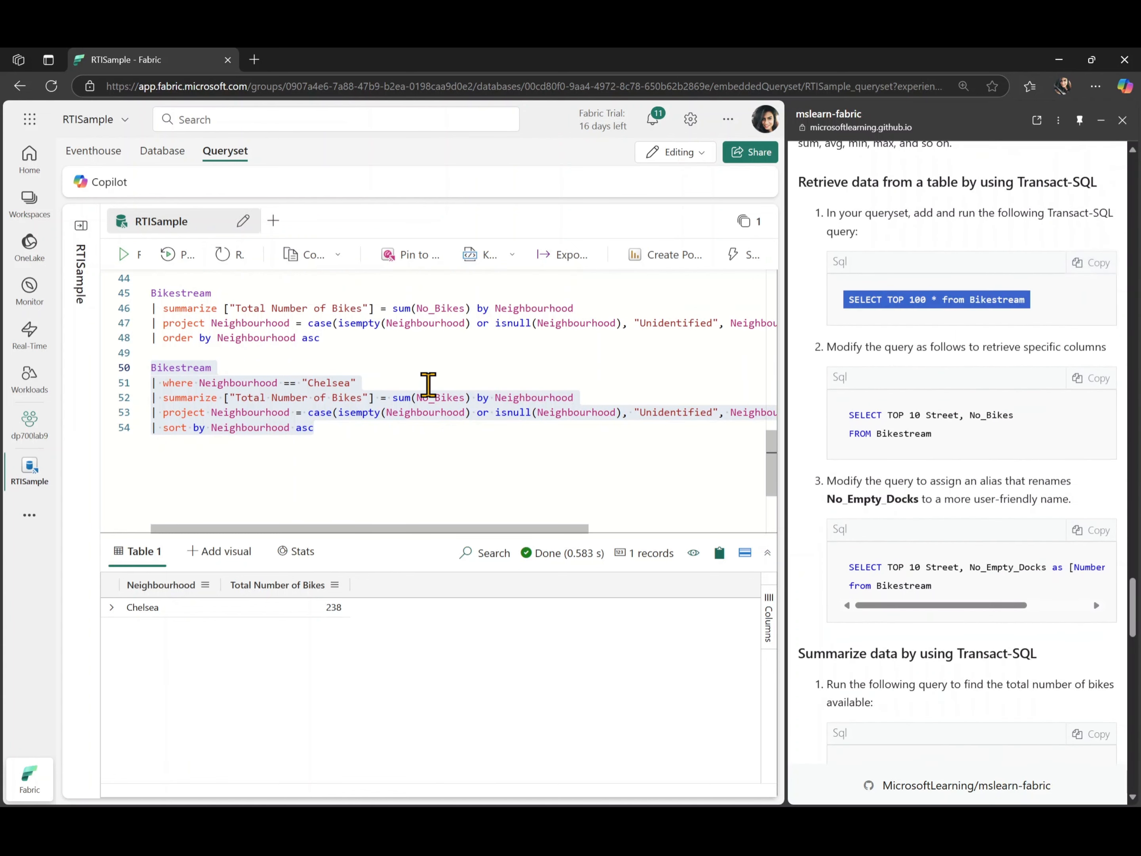
{"action": "left_click", "coordinate": [516, 449]}
{"action": "key", "text": "Return"}
{"action": "key", "text": "Return"}
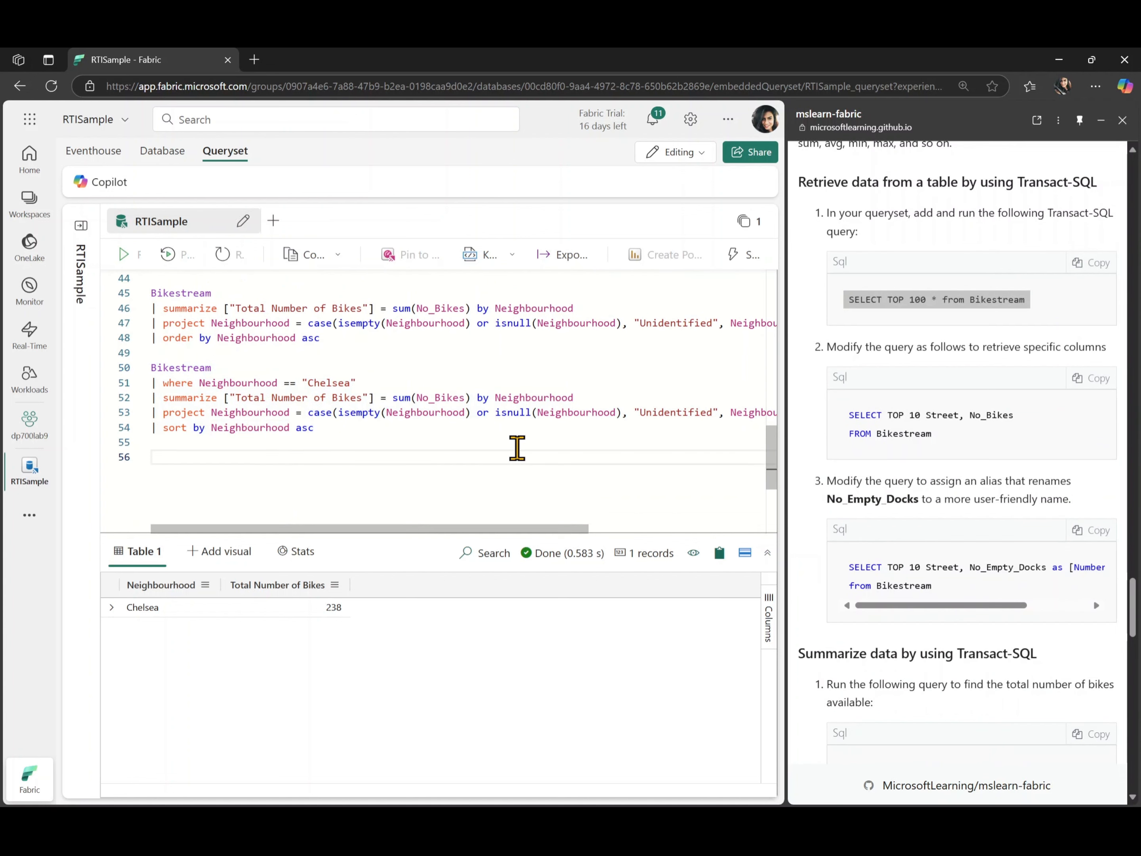
{"action": "key", "text": "ctrl+v"}
- Run only the SELECT TOP 100 * from Bikestream query and review the returned rows
{"action": "left_click_drag", "start_coordinate": [365, 456], "coordinate": [140, 459]}
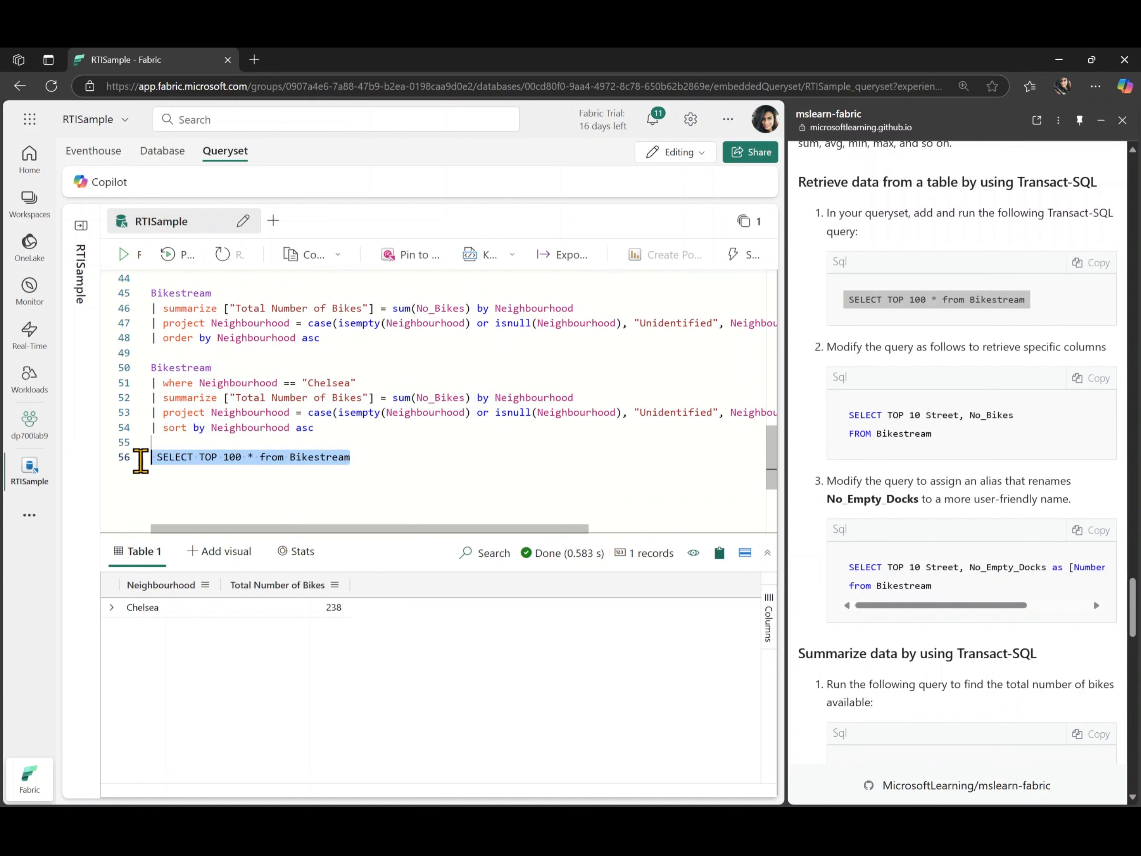
{"action": "left_click", "coordinate": [122, 259]}
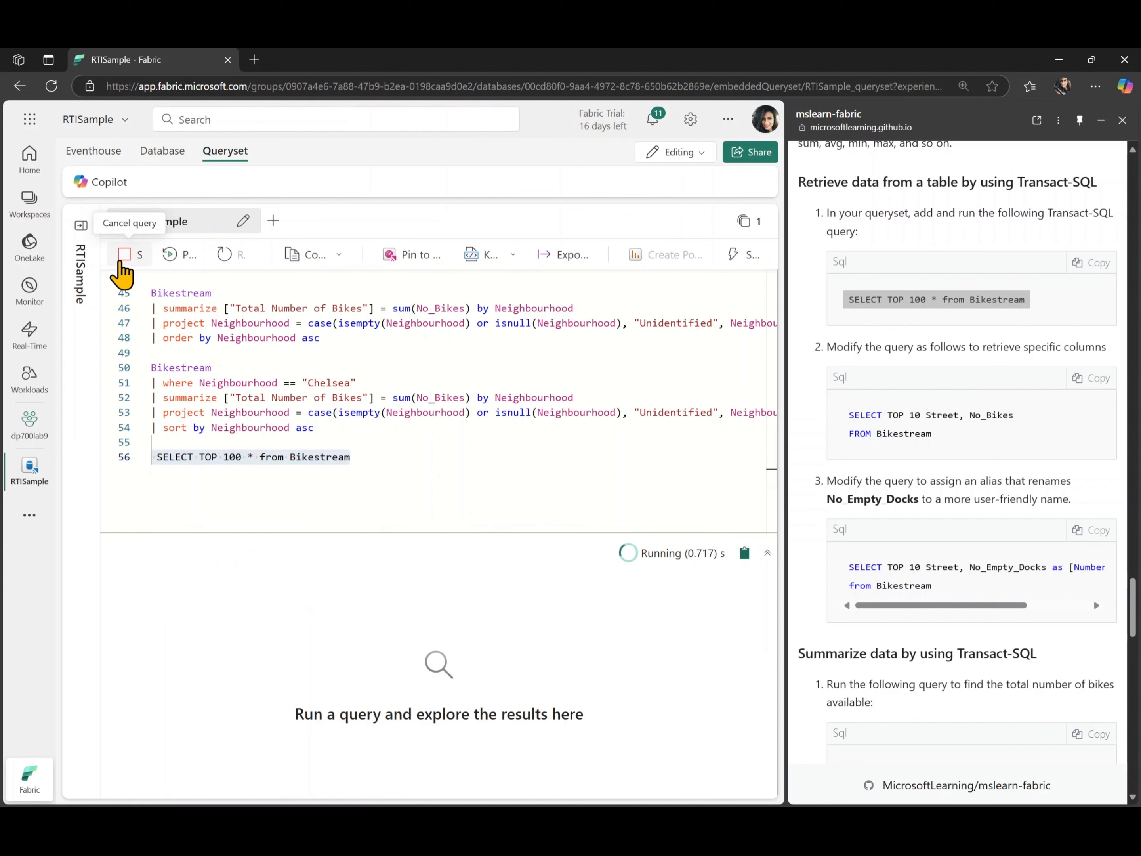
{"action": "scroll", "coordinate": [445, 675], "scroll_direction": "down", "scroll_amount": 3}
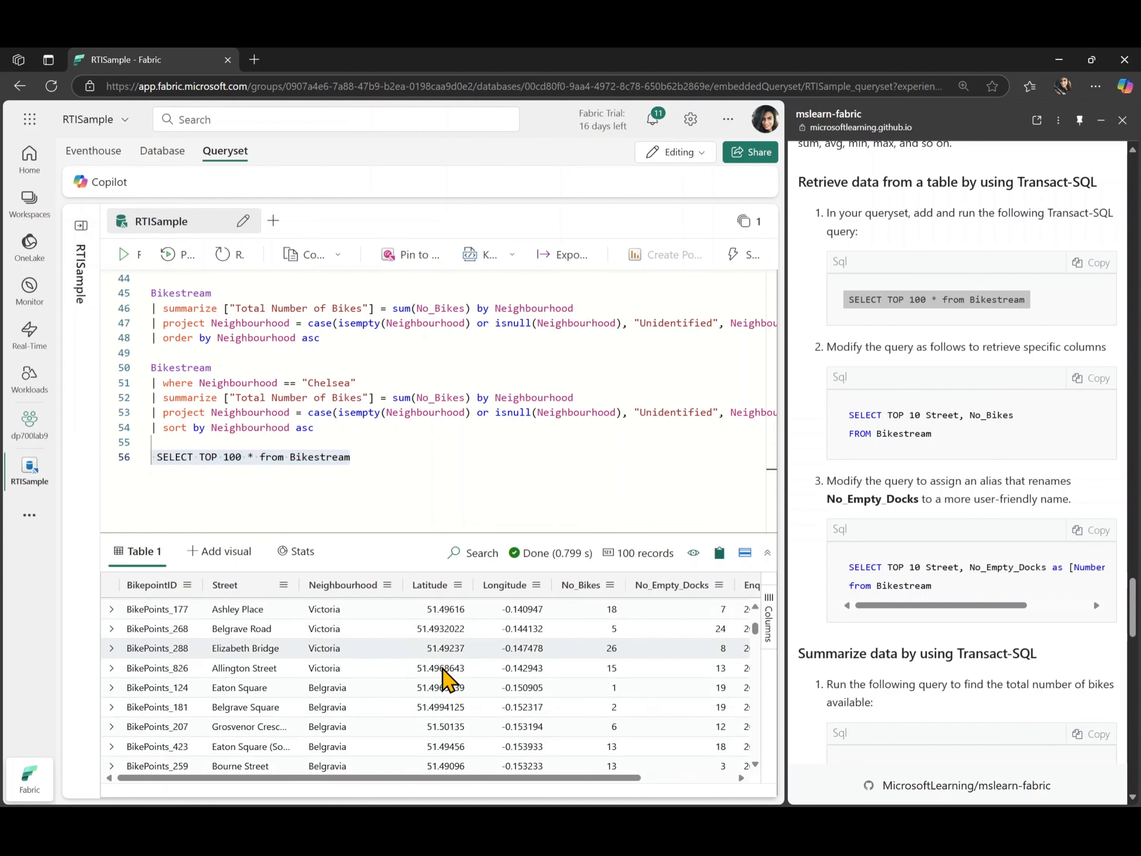
{"action": "scroll", "coordinate": [446, 675], "scroll_direction": "up", "scroll_amount": 3}
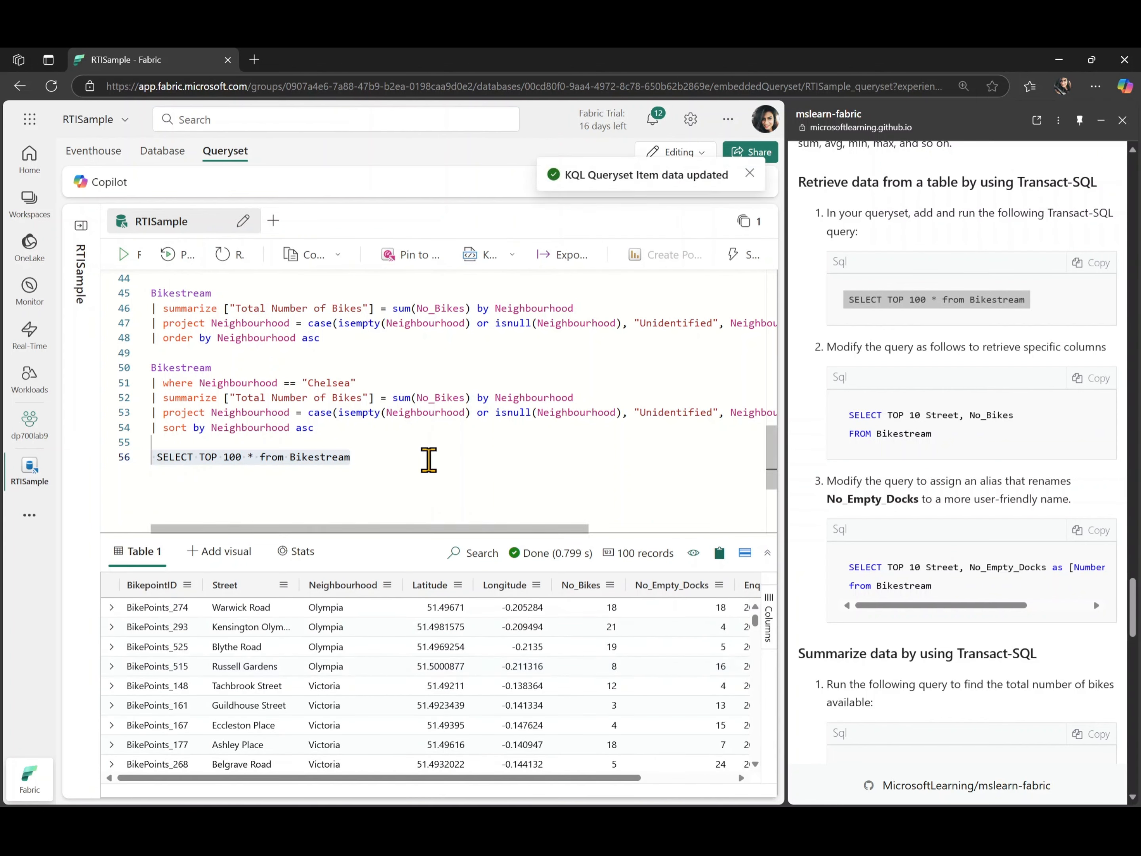
- Add the exercise's query SELECT TOP 10 Street, No_Bikes FROM Bikestream below the SELECT TOP 100 query
{"action": "left_click", "coordinate": [1081, 380]}
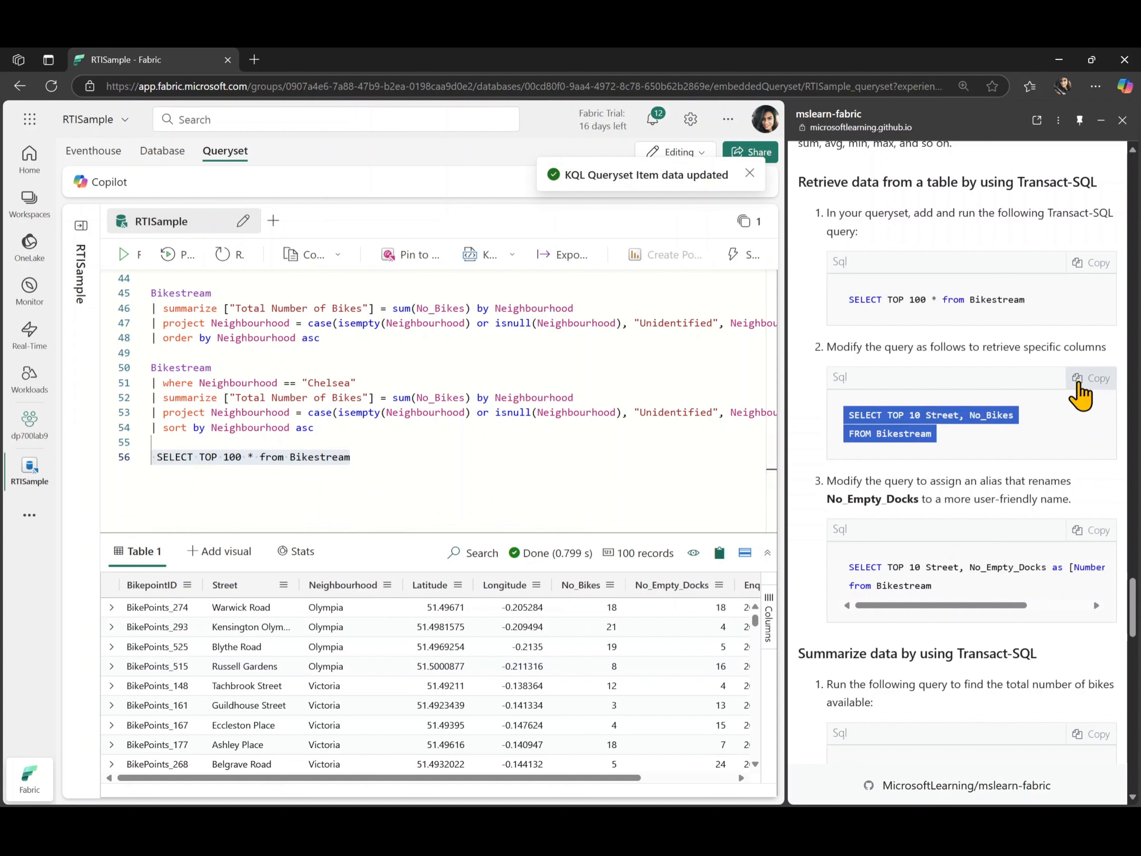
{"action": "left_click", "coordinate": [385, 491]}
{"action": "key", "text": "Return"}
{"action": "key", "text": "Return"}
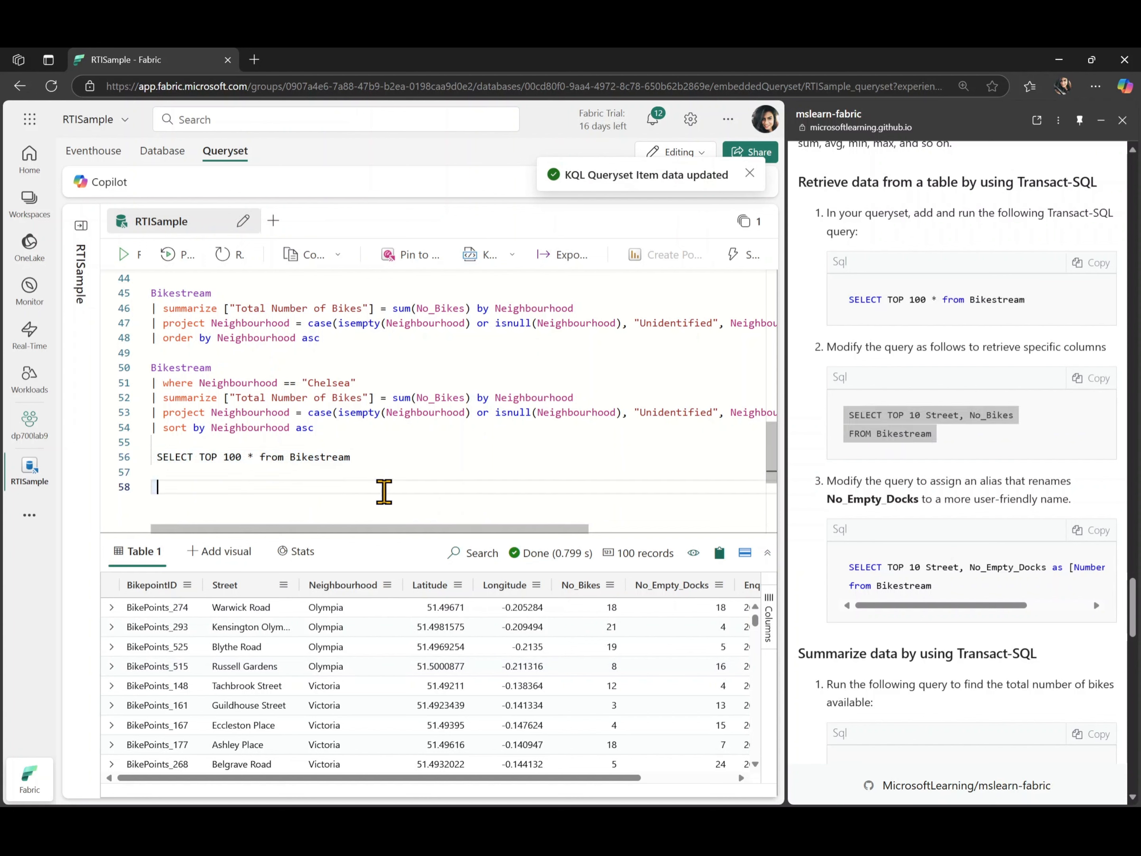
{"action": "key", "text": "ctrl+v"}
- Remove the indentation from the SELECT TOP 10 Street, No_Bikes query and run only that query
{"action": "left_click_drag", "start_coordinate": [267, 503], "coordinate": [127, 483]}
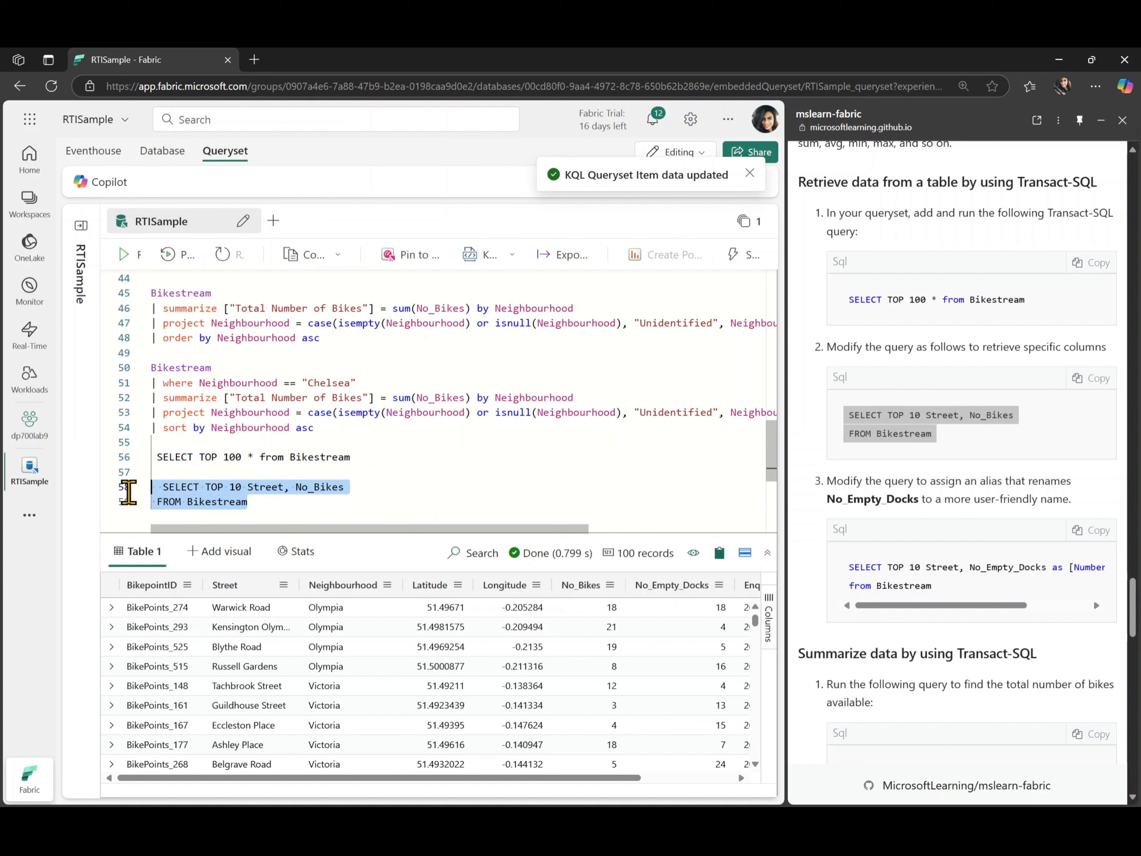
{"action": "key", "text": "shift+Tab"}
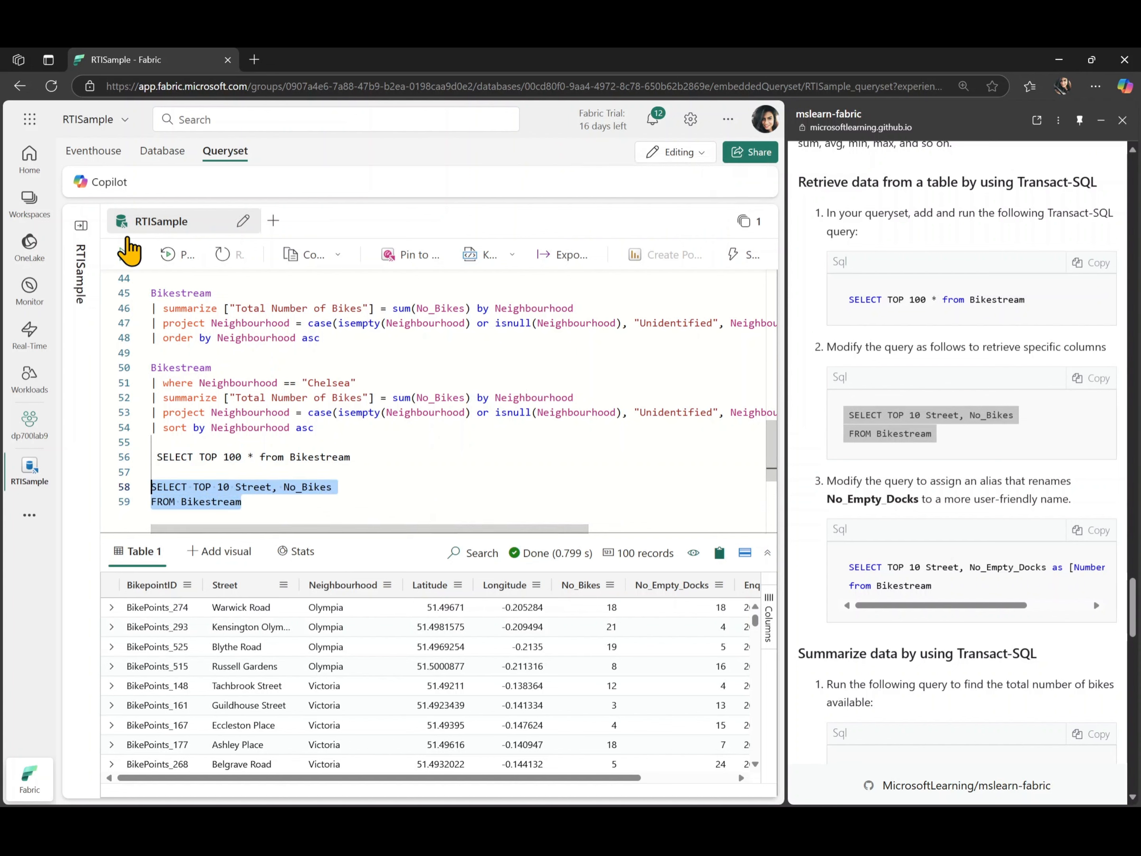
{"action": "left_click", "coordinate": [123, 254]}
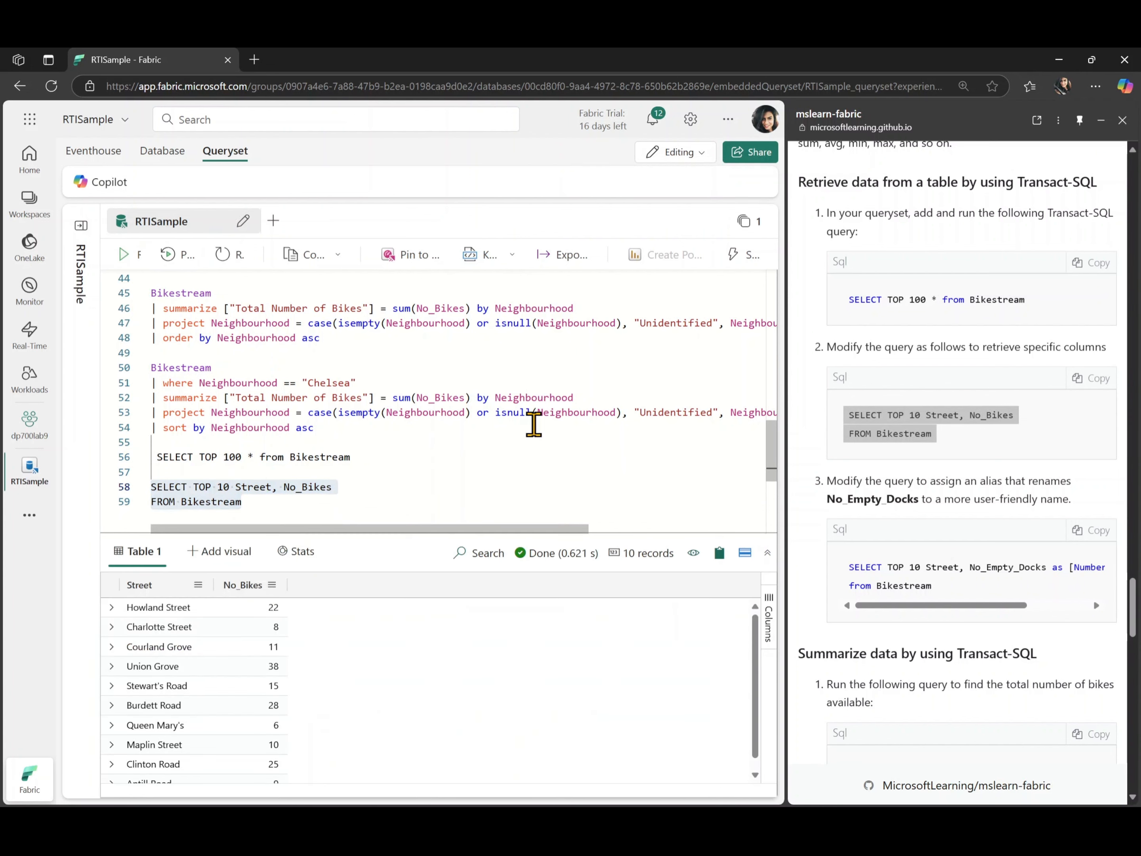
- Add the exercise's SELECT TOP 10 Street query that aliases No_Empty_Docks as [Number of Empty Docks] at the end of the queryset
{"action": "scroll", "coordinate": [534, 424], "scroll_direction": "down", "scroll_amount": 1}
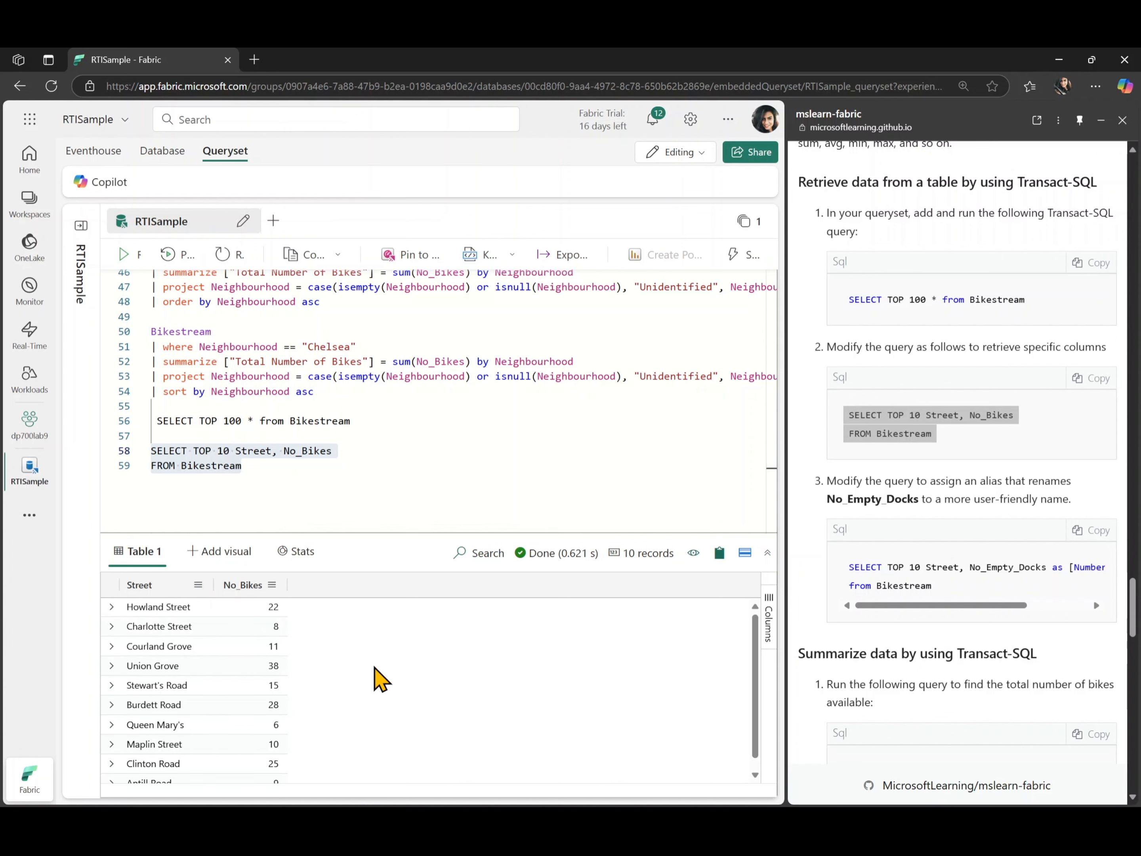
{"action": "scroll", "coordinate": [869, 537], "scroll_direction": "down", "scroll_amount": 1}
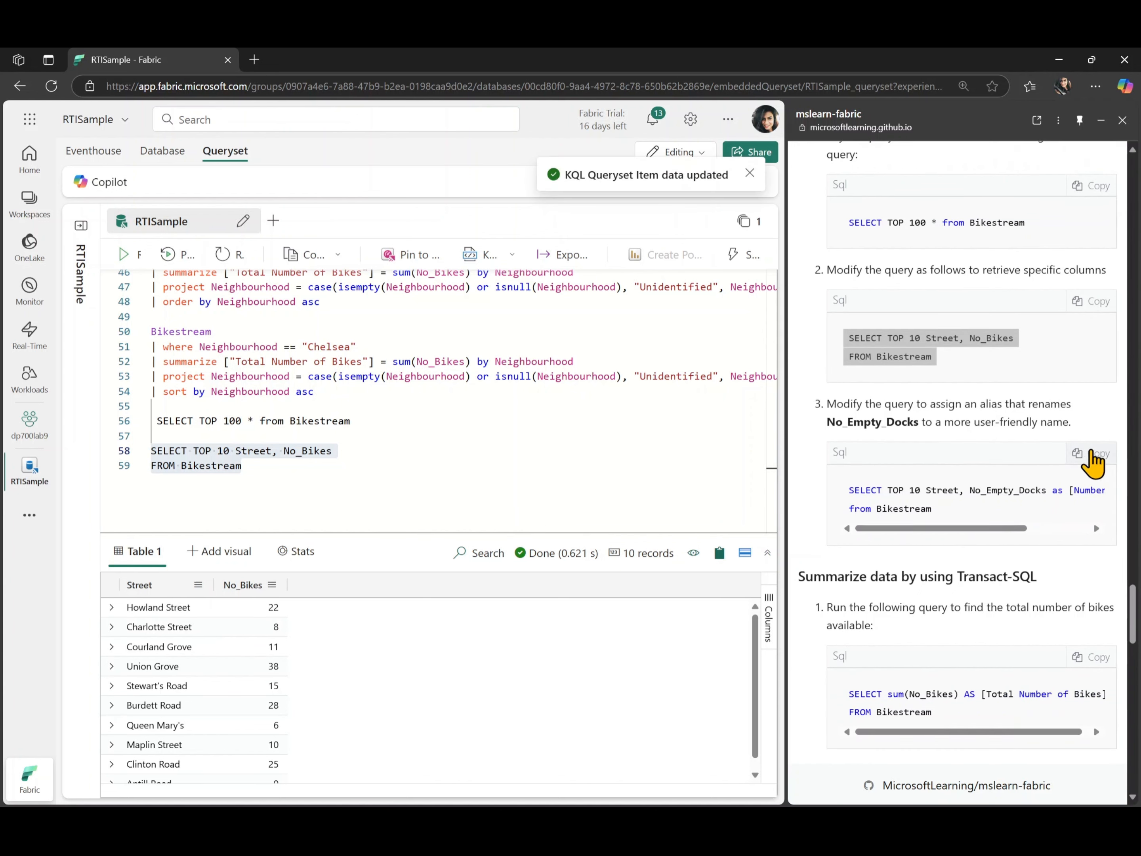
{"action": "left_click", "coordinate": [1092, 453]}
{"action": "left_click", "coordinate": [341, 487]}
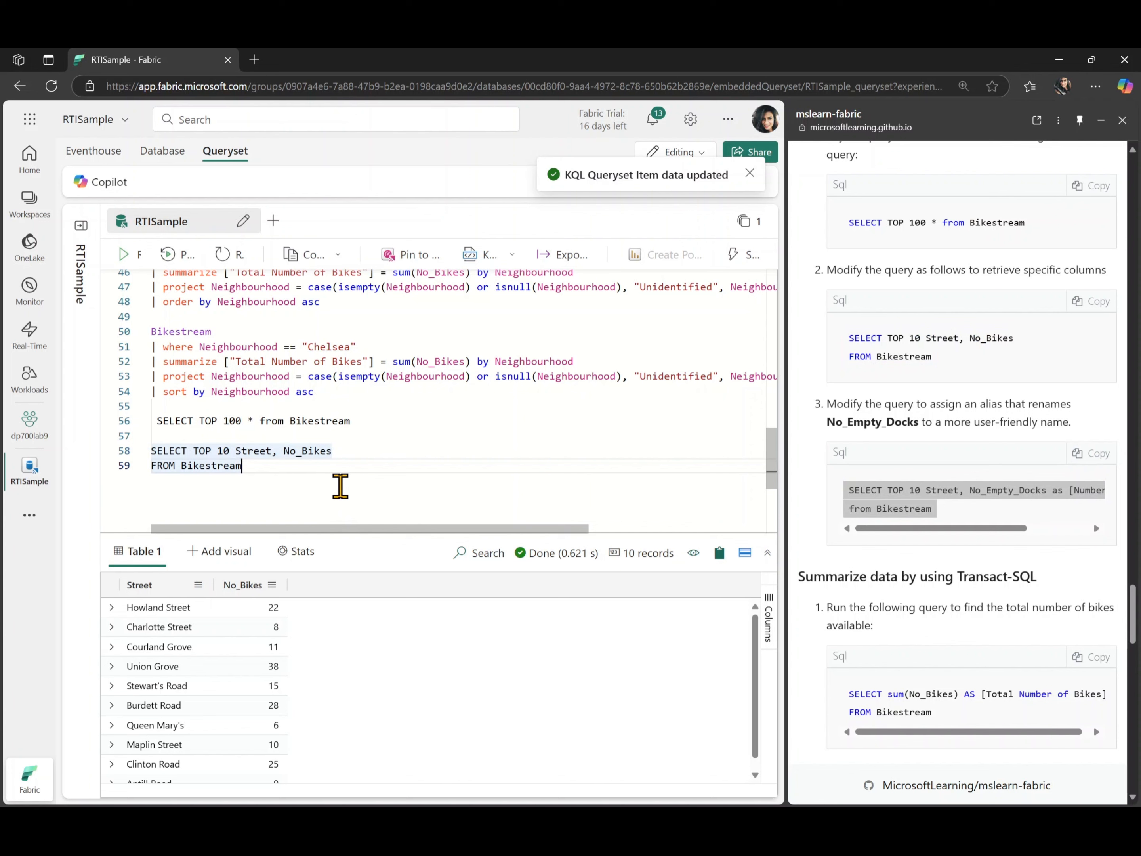
{"action": "key", "text": "Return"}
{"action": "key", "text": "Return"}
{"action": "key", "text": "ctrl+v"}
- Remove the indentation from the [Number of Empty Docks] alias query and run only that query
{"action": "scroll", "coordinate": [341, 487], "scroll_direction": "down", "scroll_amount": 1}
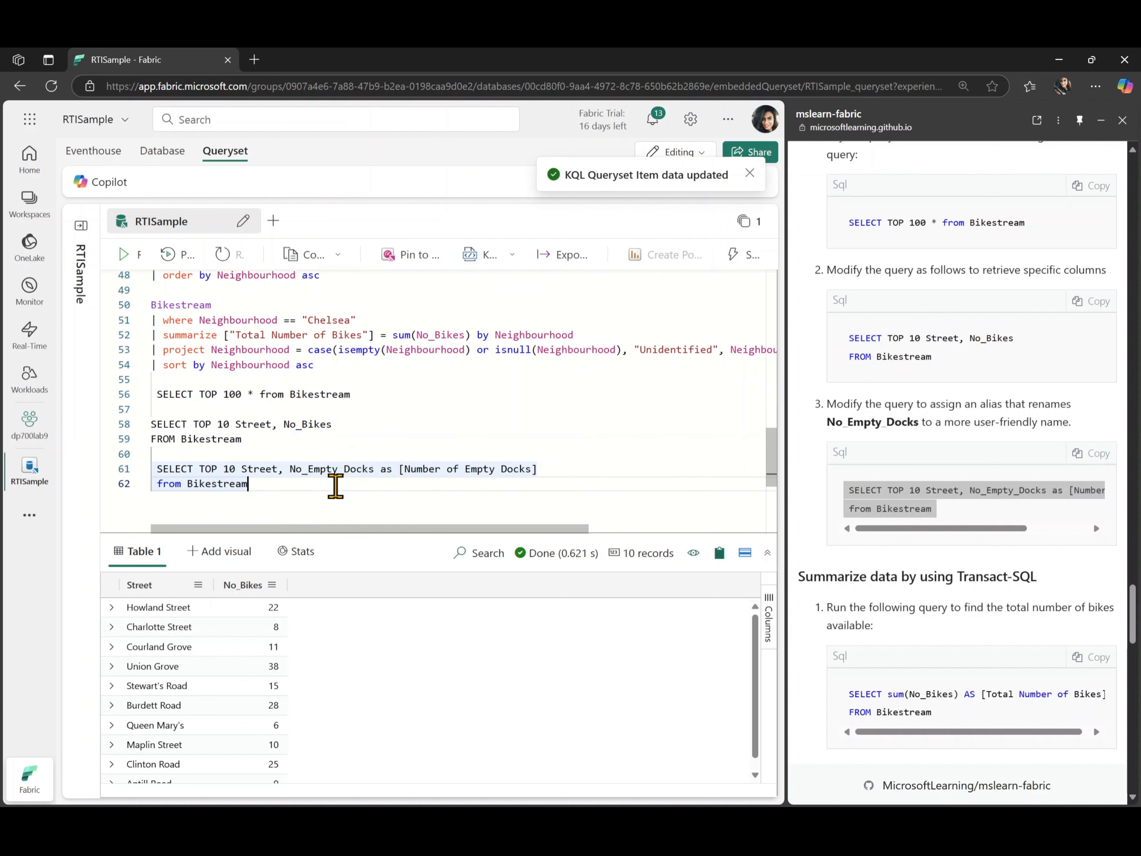
{"action": "left_click_drag", "start_coordinate": [273, 483], "coordinate": [127, 470]}
{"action": "key", "text": "shift+Tab"}
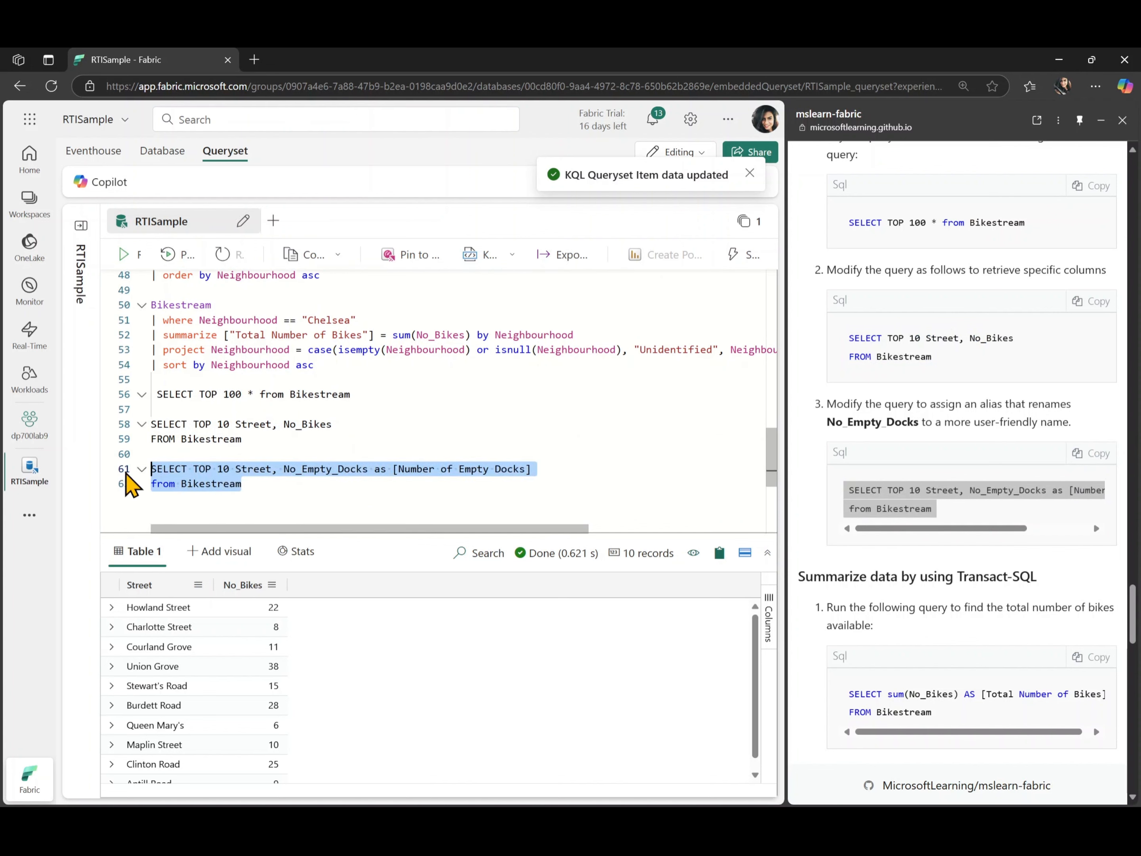
{"action": "left_click", "coordinate": [123, 254]}
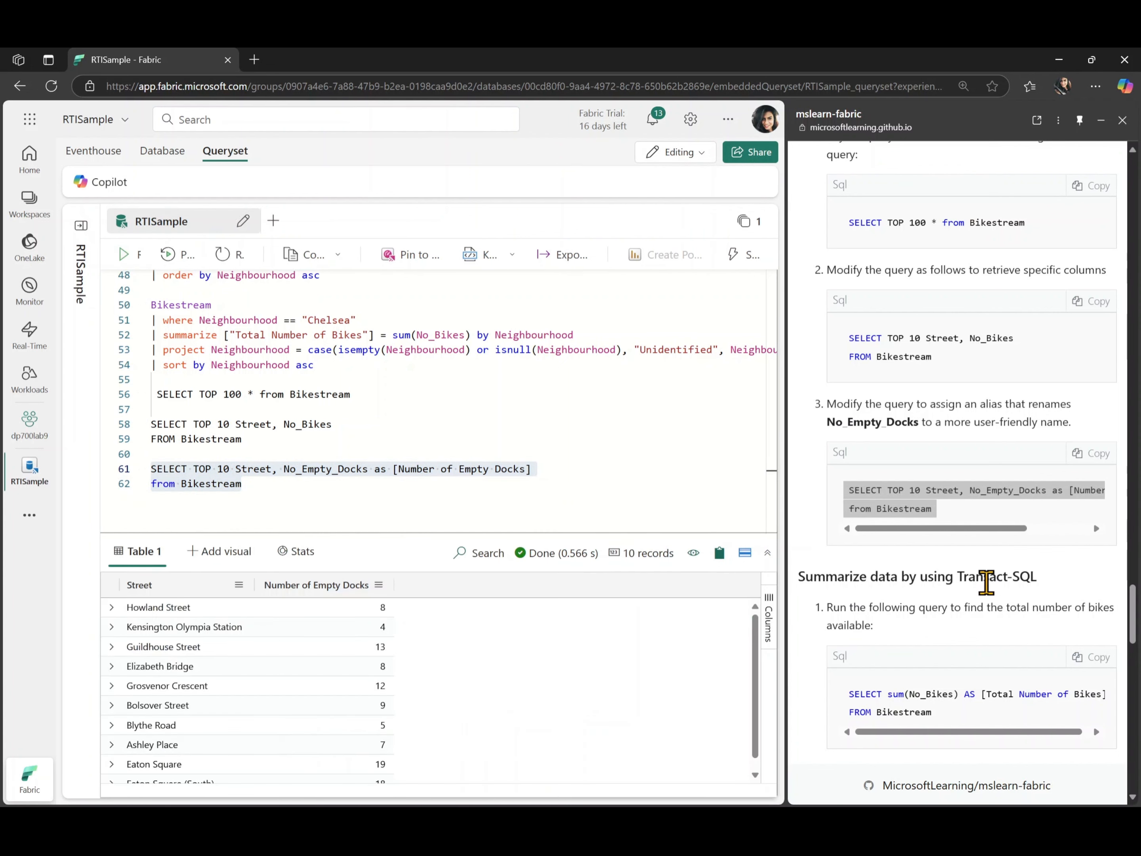
- Add the exercise's query SELECT sum(No_Bikes) AS [Total Number of Bikes] FROM Bikestream at the end of the queryset
{"action": "scroll", "coordinate": [986, 584], "scroll_direction": "down", "scroll_amount": 4}
{"action": "scroll", "coordinate": [986, 585], "scroll_direction": "down", "scroll_amount": 2}
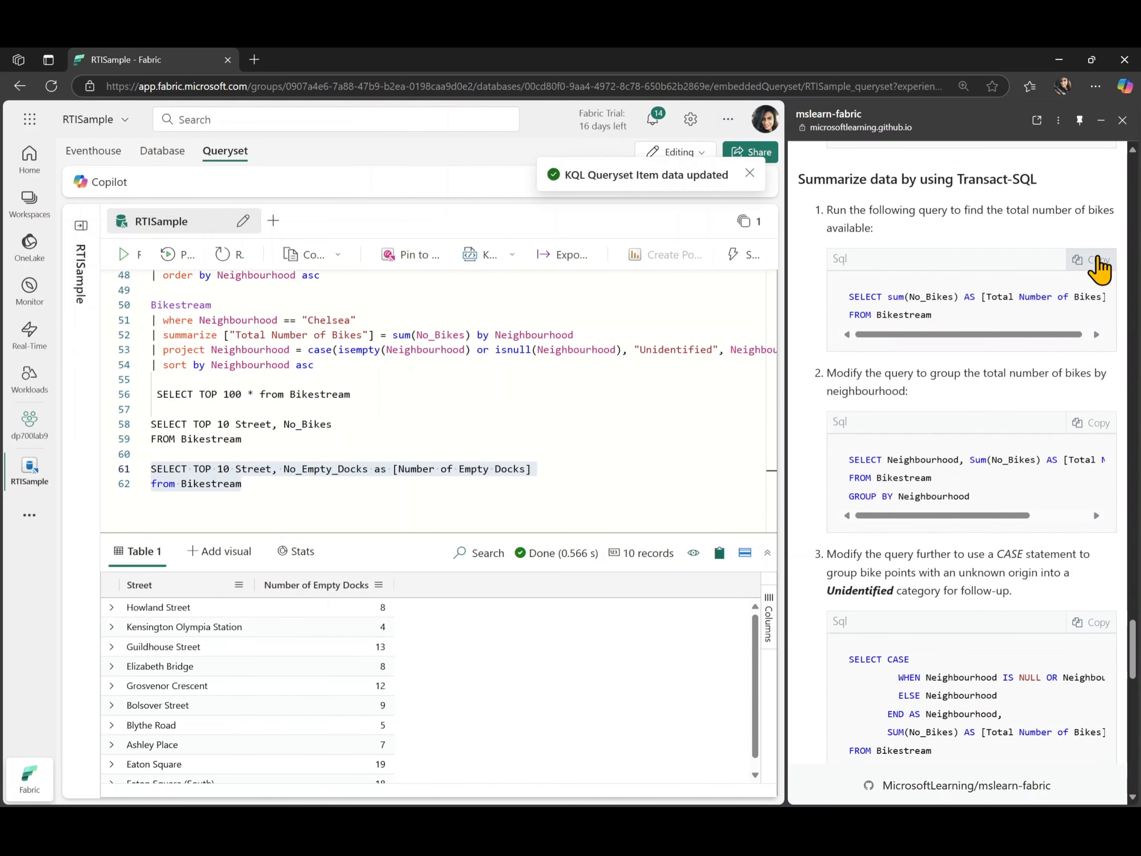
{"action": "left_click", "coordinate": [1098, 262]}
{"action": "left_click", "coordinate": [344, 484]}
{"action": "key", "text": "Return"}
{"action": "key", "text": "Return"}
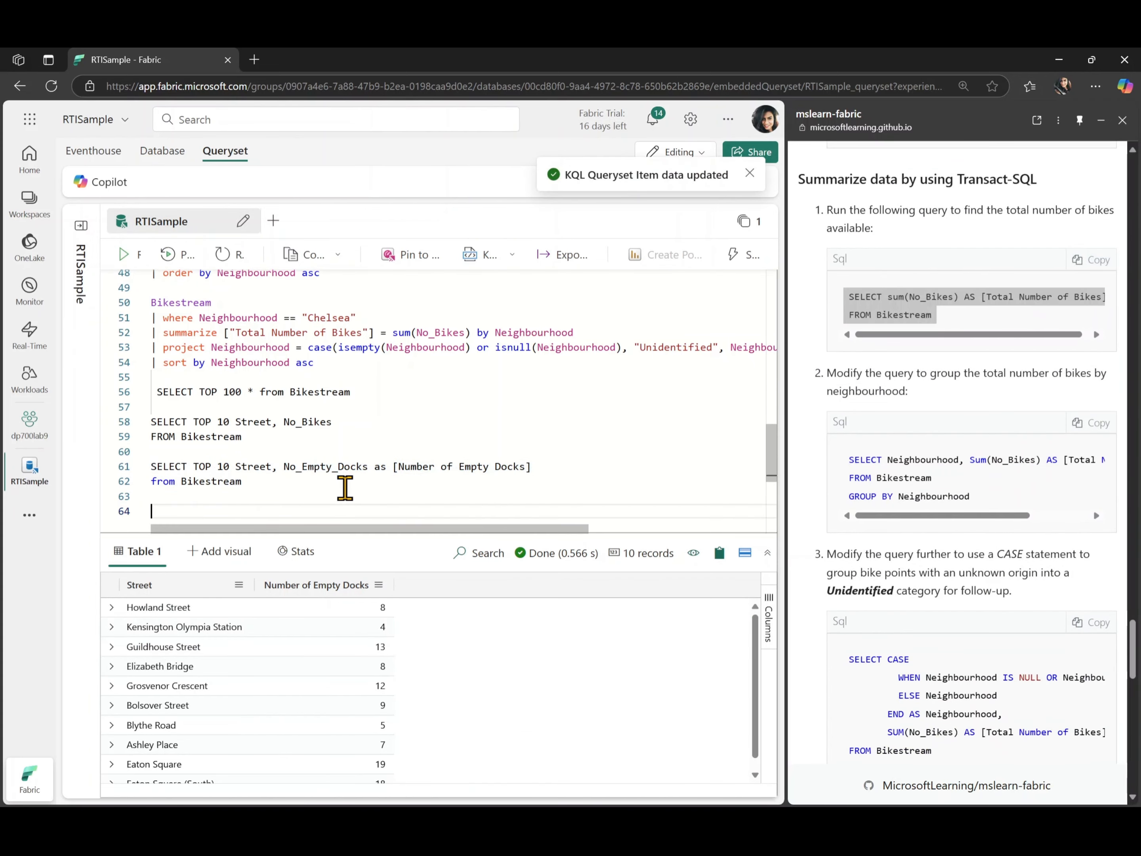
{"action": "key", "text": "ctrl+v"}
- Remove the indentation from the SELECT sum(No_Bikes) query and run only that query
{"action": "scroll", "coordinate": [345, 487], "scroll_direction": "down", "scroll_amount": 1}
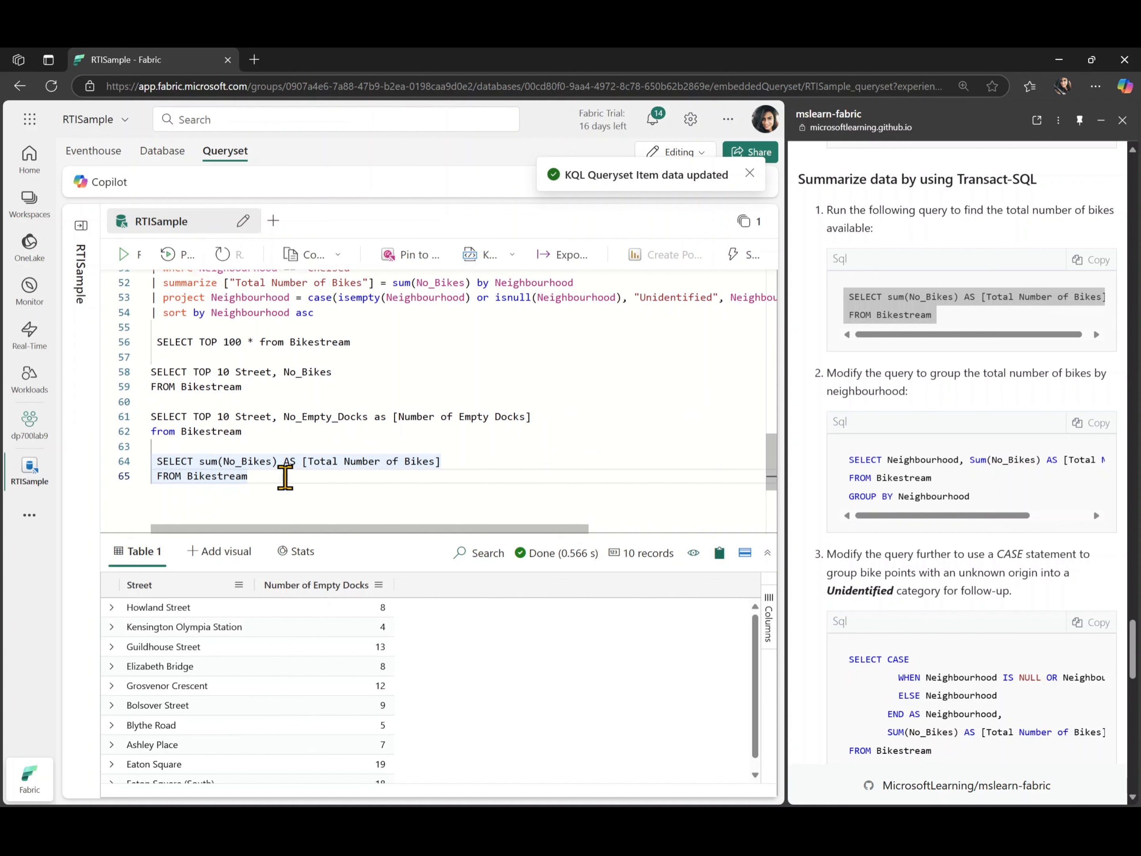
{"action": "left_click_drag", "start_coordinate": [285, 477], "coordinate": [120, 456]}
{"action": "key", "text": "shift+Tab"}
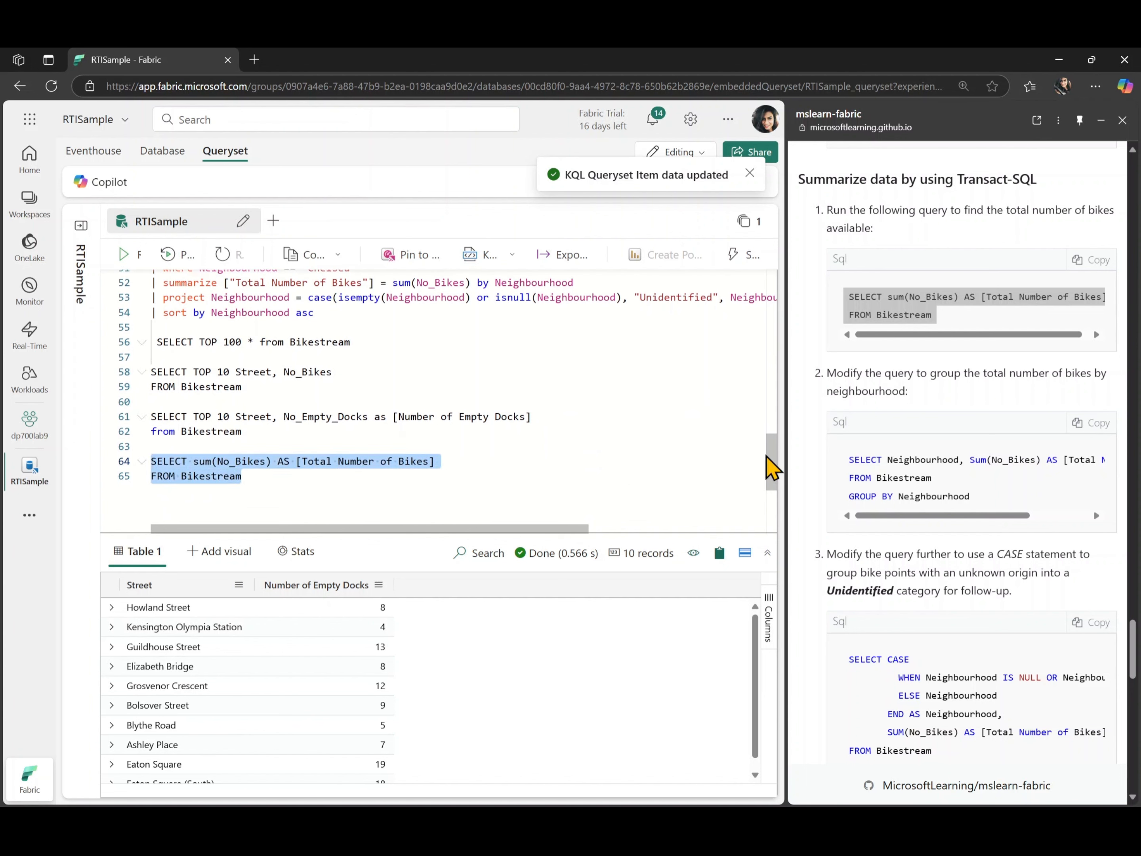
{"action": "scroll", "coordinate": [1013, 308], "scroll_direction": "right", "scroll_amount": 1}
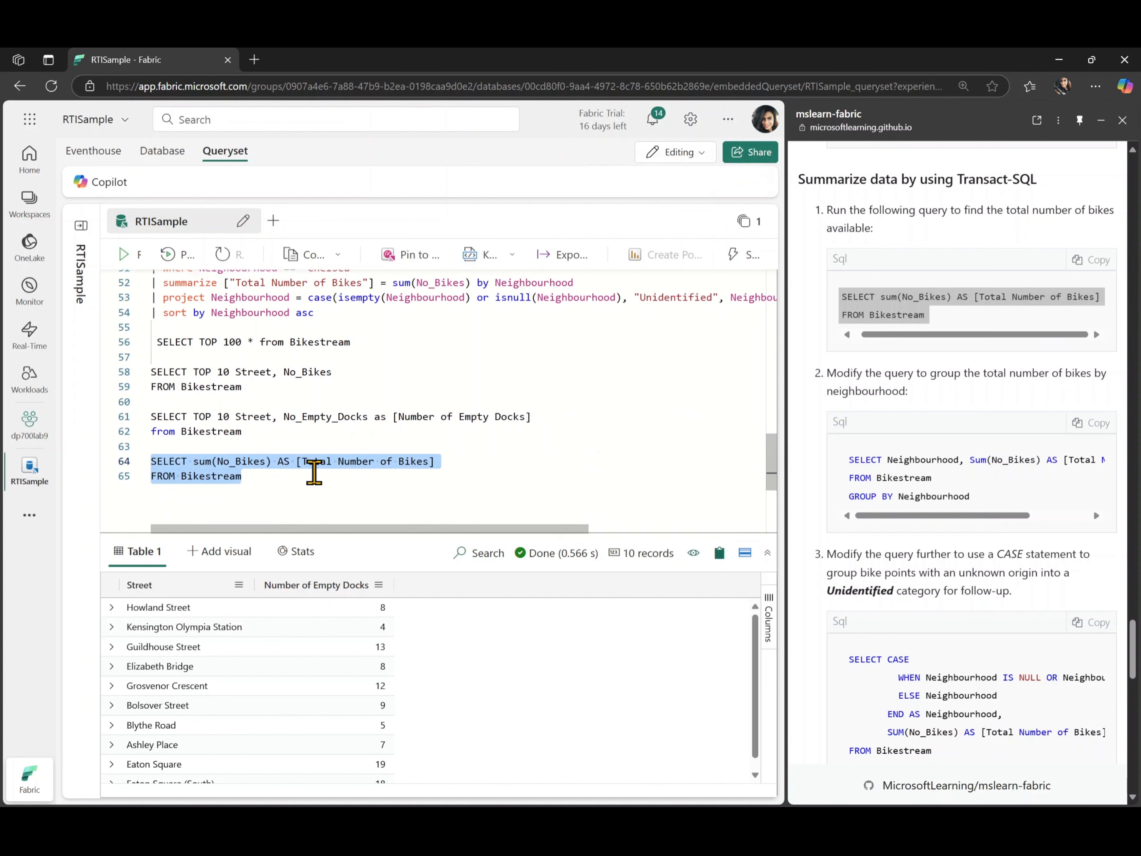
{"action": "left_click", "coordinate": [122, 255]}
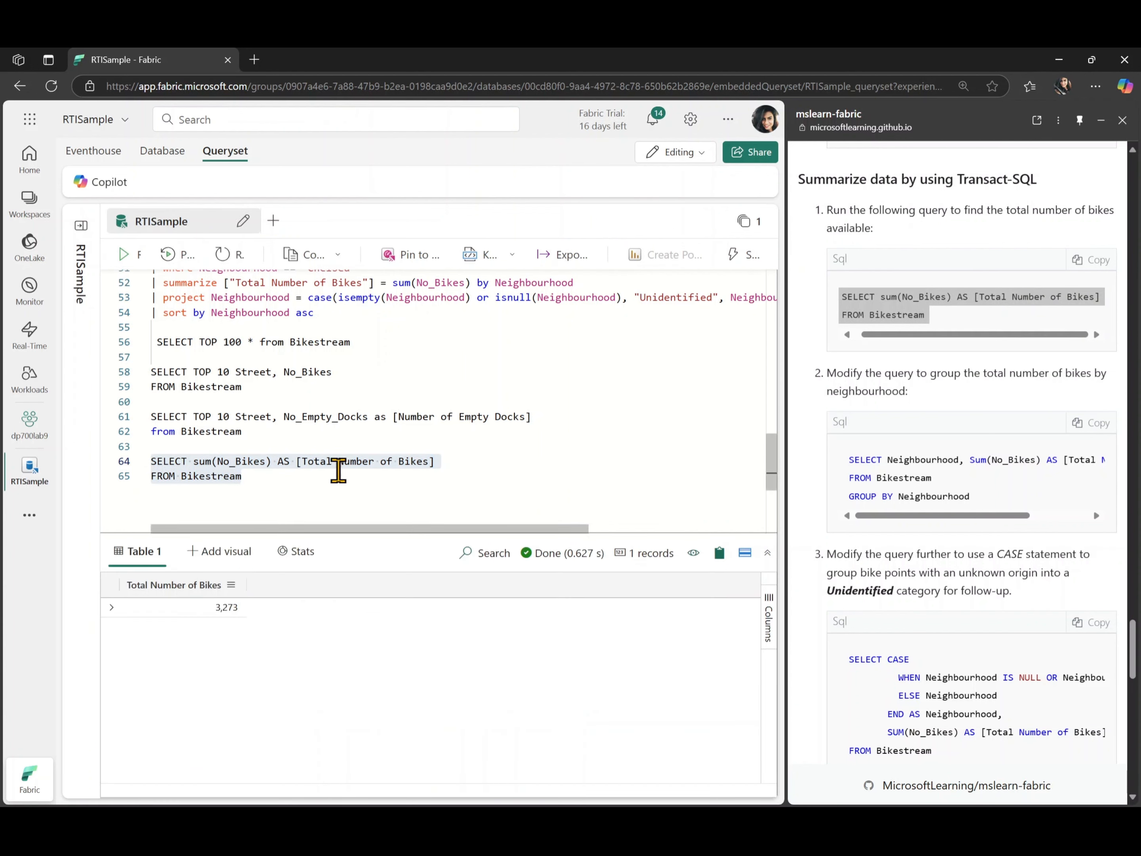
- Add the exercise's SQL query that totals No_Bikes as [Total Number of Bikes] with GROUP BY Neighbourhood below the sum query
{"action": "left_click", "coordinate": [1103, 432]}
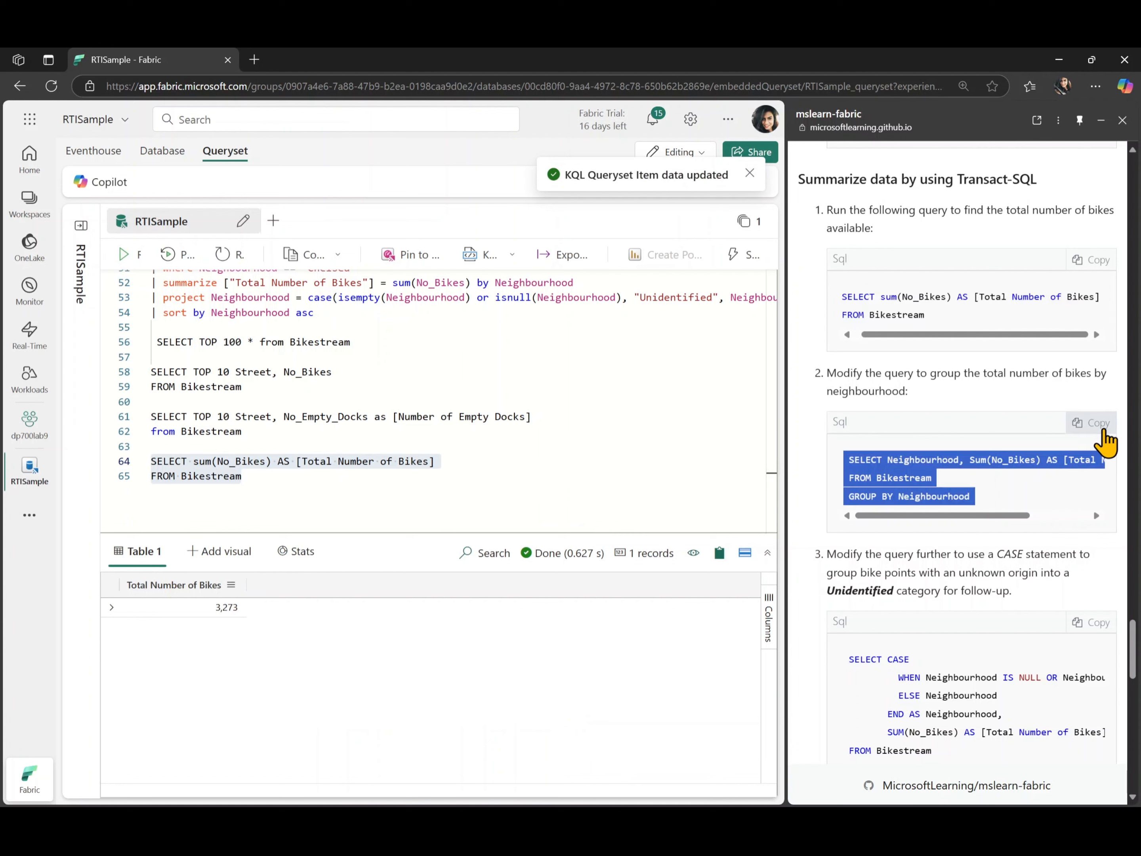
{"action": "left_click", "coordinate": [326, 485]}
{"action": "key", "text": "Return"}
{"action": "key", "text": "Return"}
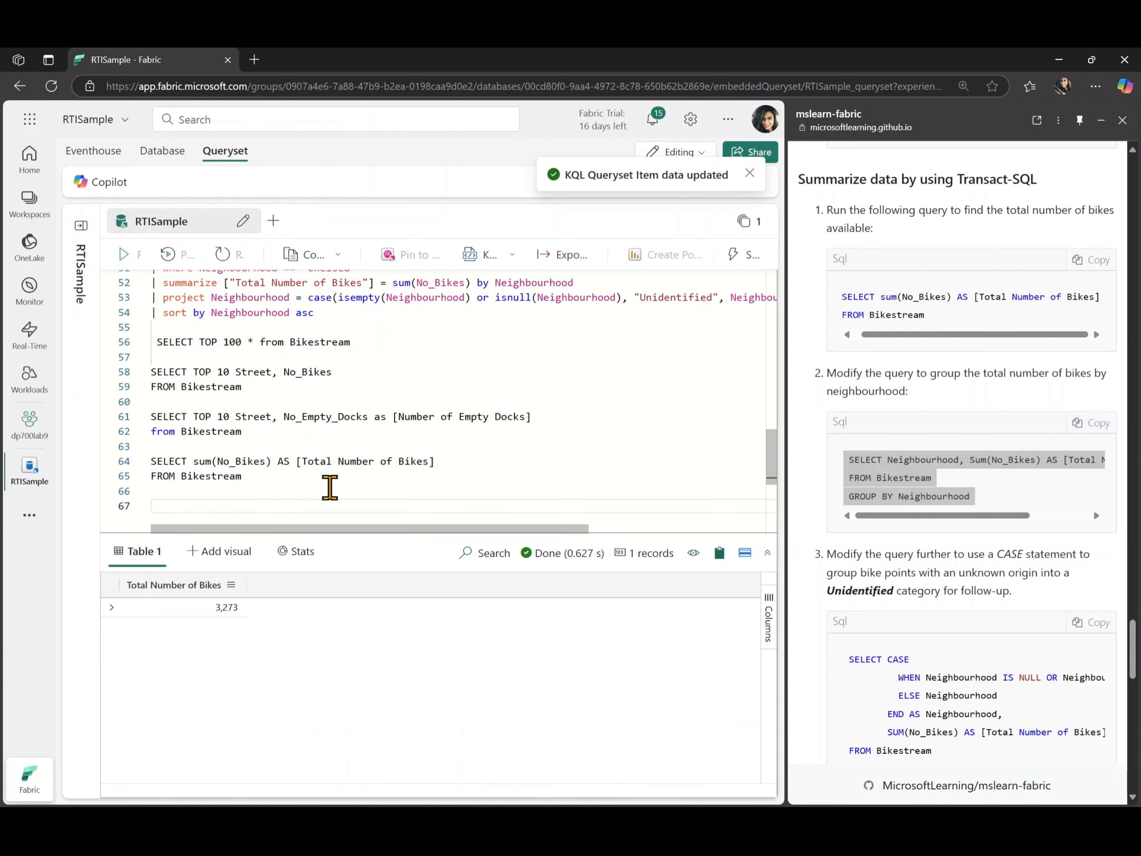
{"action": "key", "text": "ctrl+v"}
- Remove the indentation from the GROUP BY Neighbourhood query and run only that query
{"action": "scroll", "coordinate": [330, 487], "scroll_direction": "down", "scroll_amount": 2}
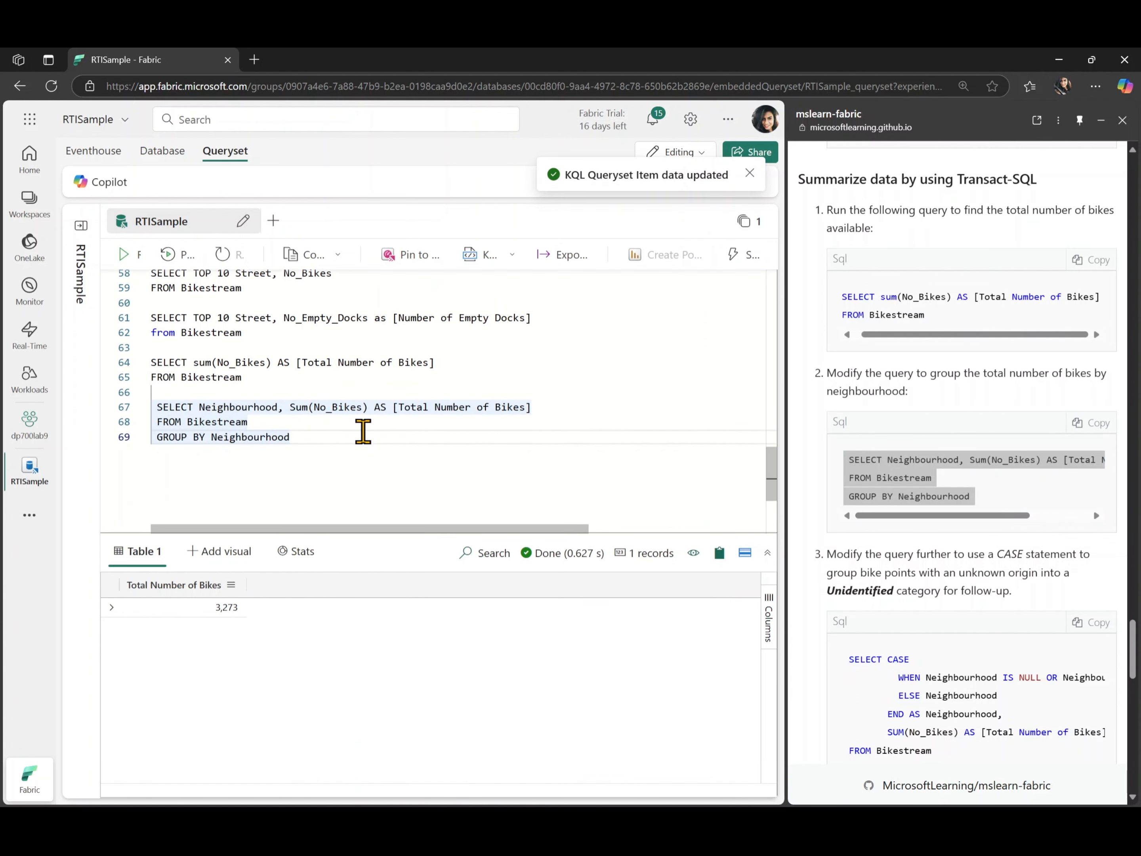
{"action": "left_click_drag", "start_coordinate": [320, 433], "coordinate": [140, 410]}
{"action": "key", "text": "shift+Tab"}
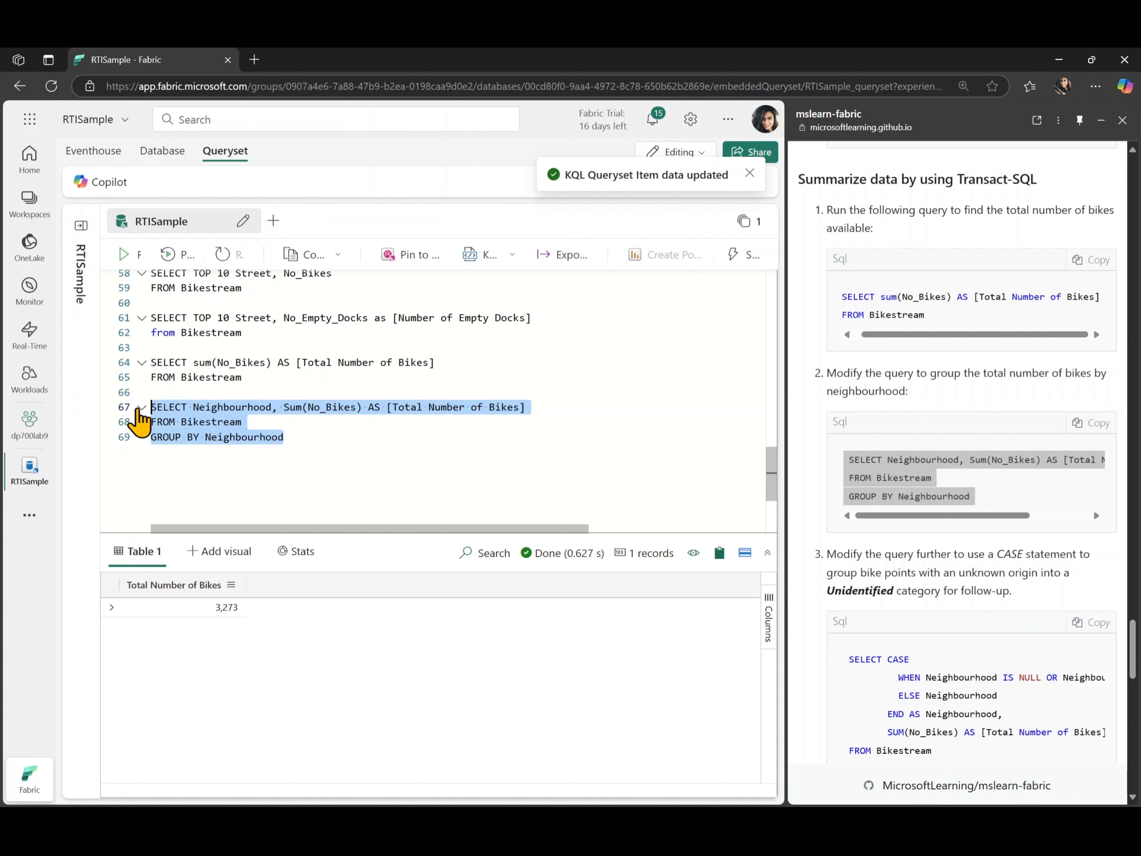
{"action": "left_click", "coordinate": [125, 254]}
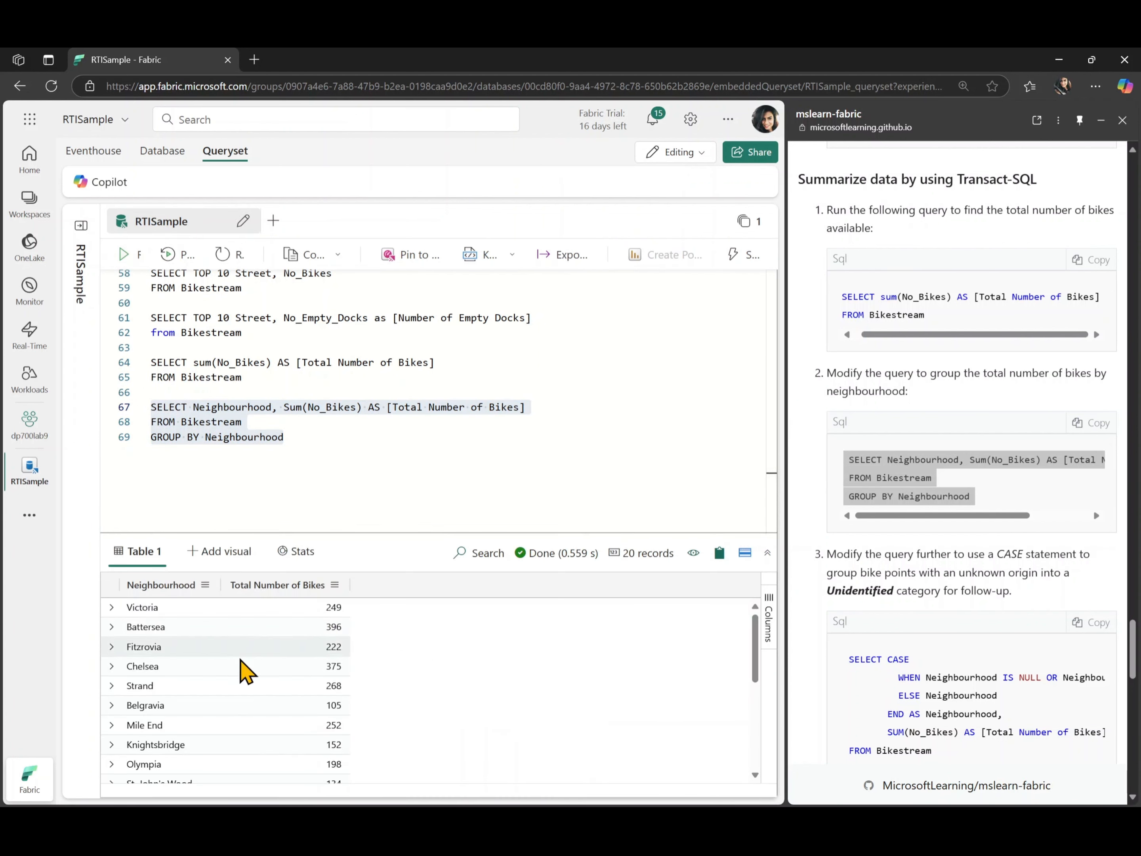
- Add the exercise's SELECT CASE query that groups null or empty neighbourhoods as 'Unidentified' at the end of the queryset
{"action": "scroll", "coordinate": [988, 550], "scroll_direction": "down", "scroll_amount": 5}
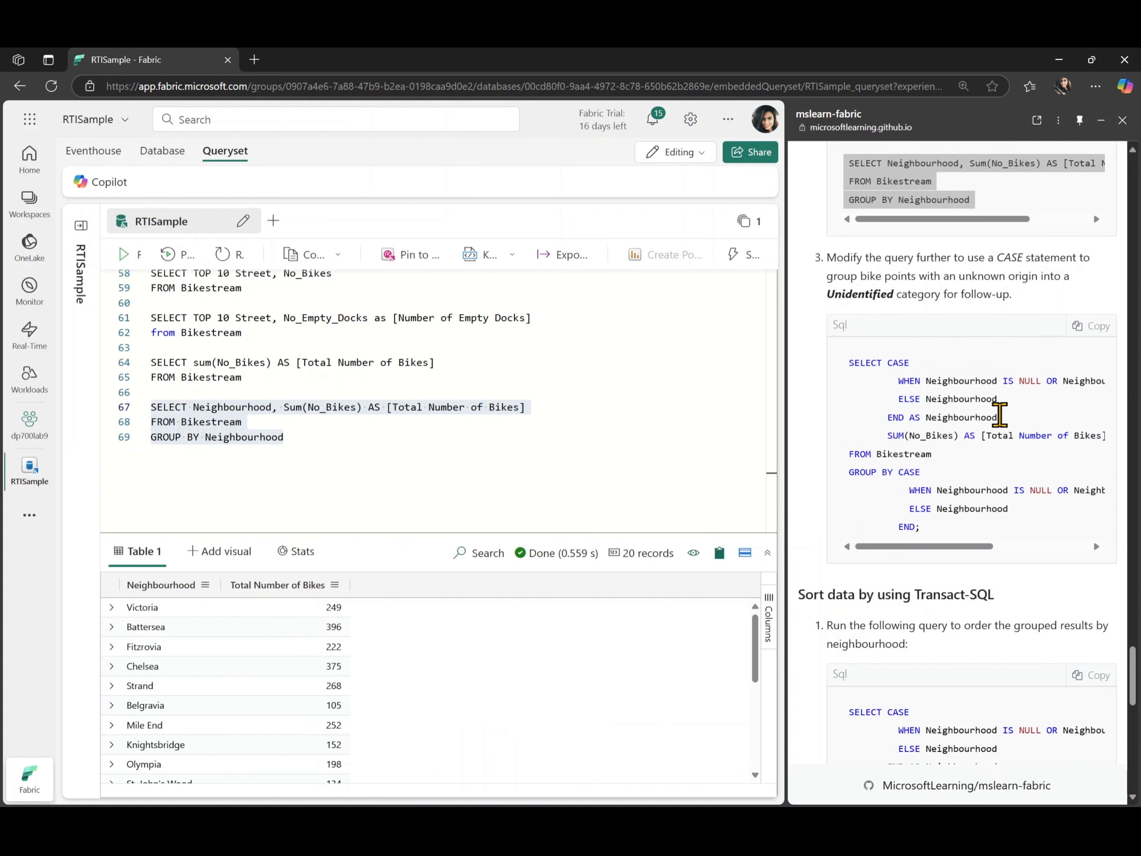
{"action": "left_click", "coordinate": [1092, 334]}
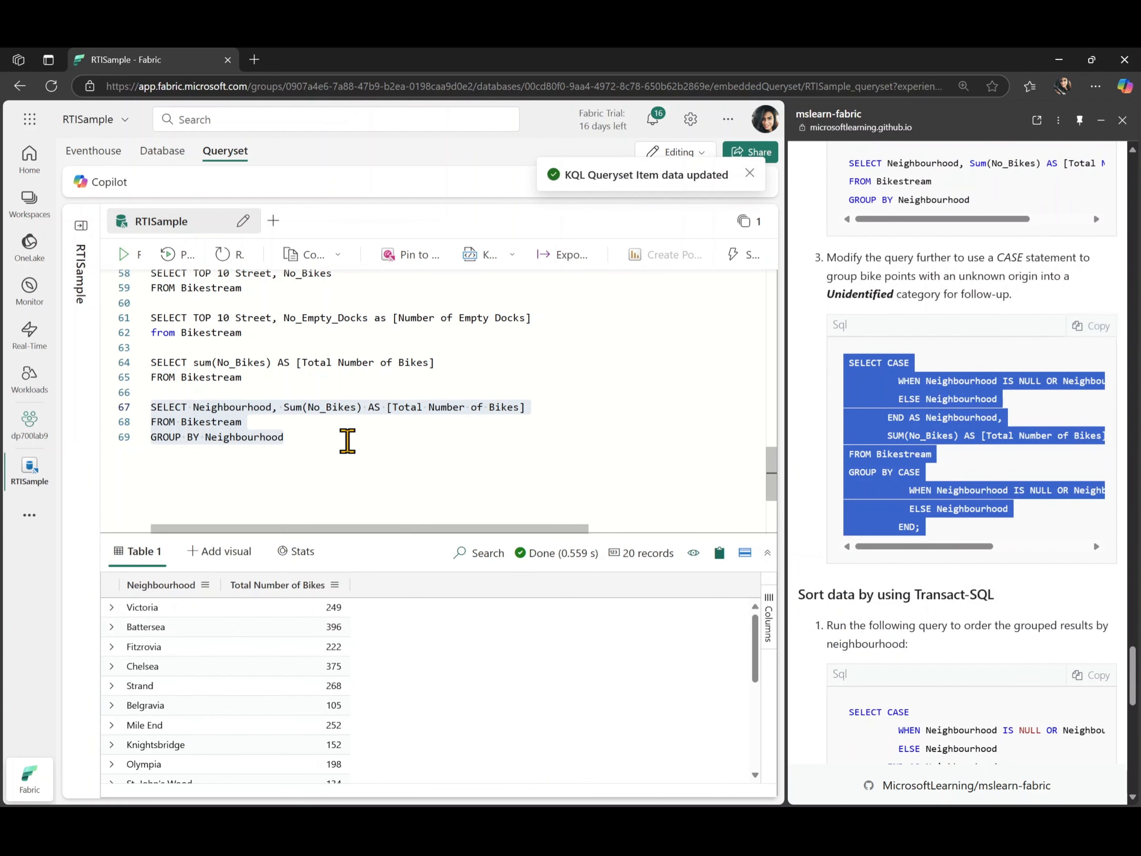
{"action": "left_click", "coordinate": [347, 440]}
{"action": "key", "text": "Return"}
{"action": "key", "text": "Return"}
{"action": "key", "text": "ctrl+v"}
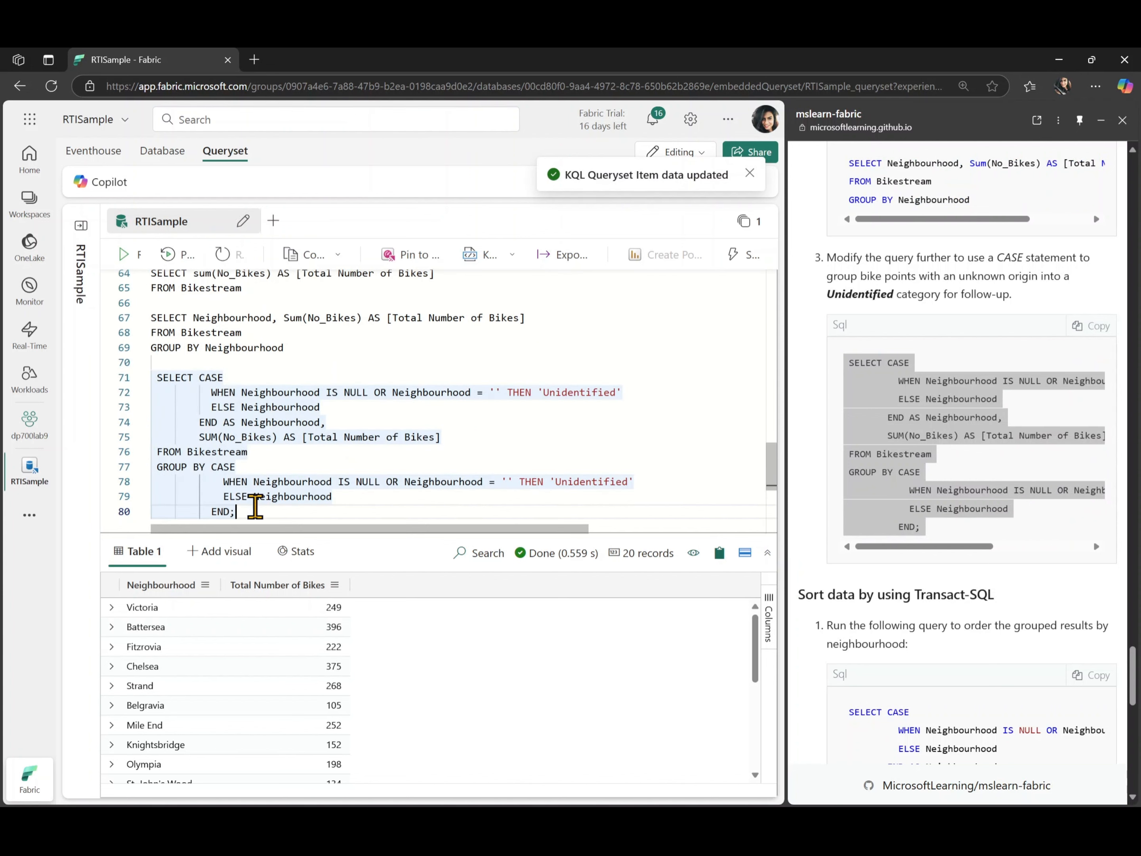
- Remove the indentation from the SELECT CASE 'Unidentified' query, run only that query and look through its result rows
{"action": "left_click_drag", "start_coordinate": [255, 508], "coordinate": [101, 386]}
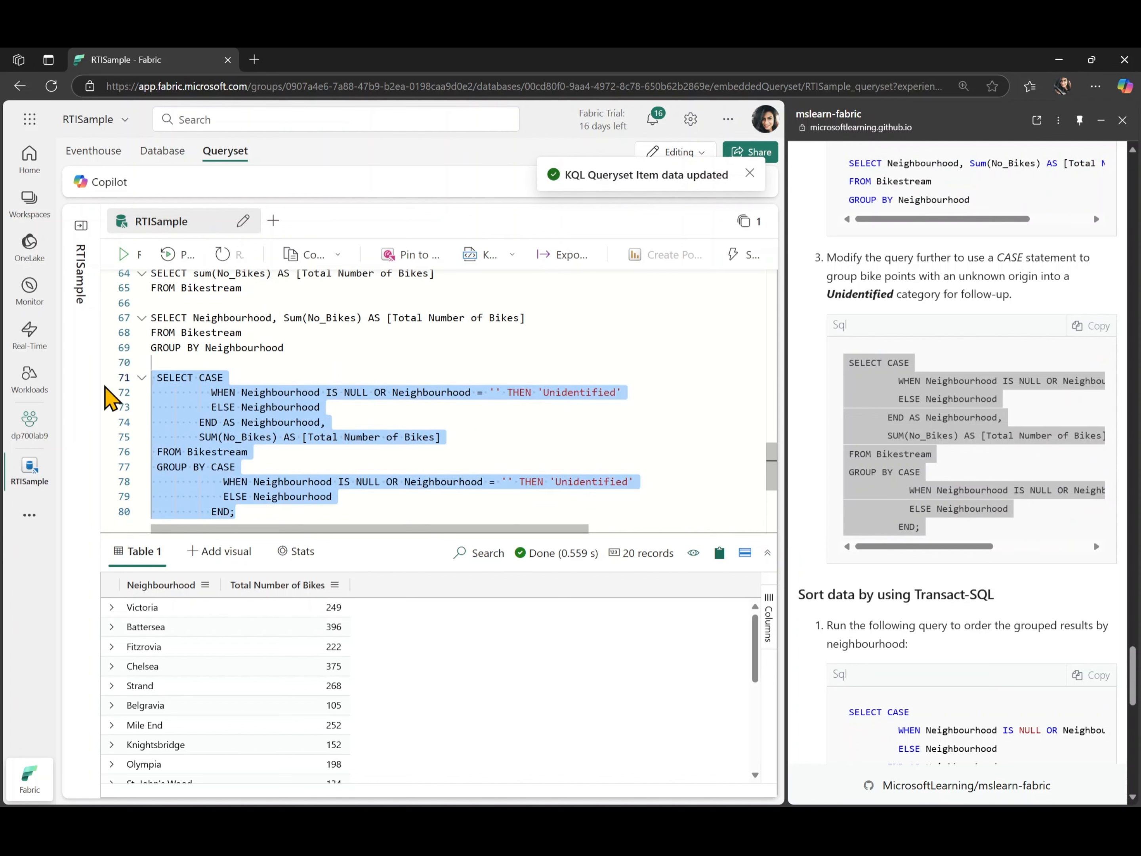
{"action": "key", "text": "shift+Tab"}
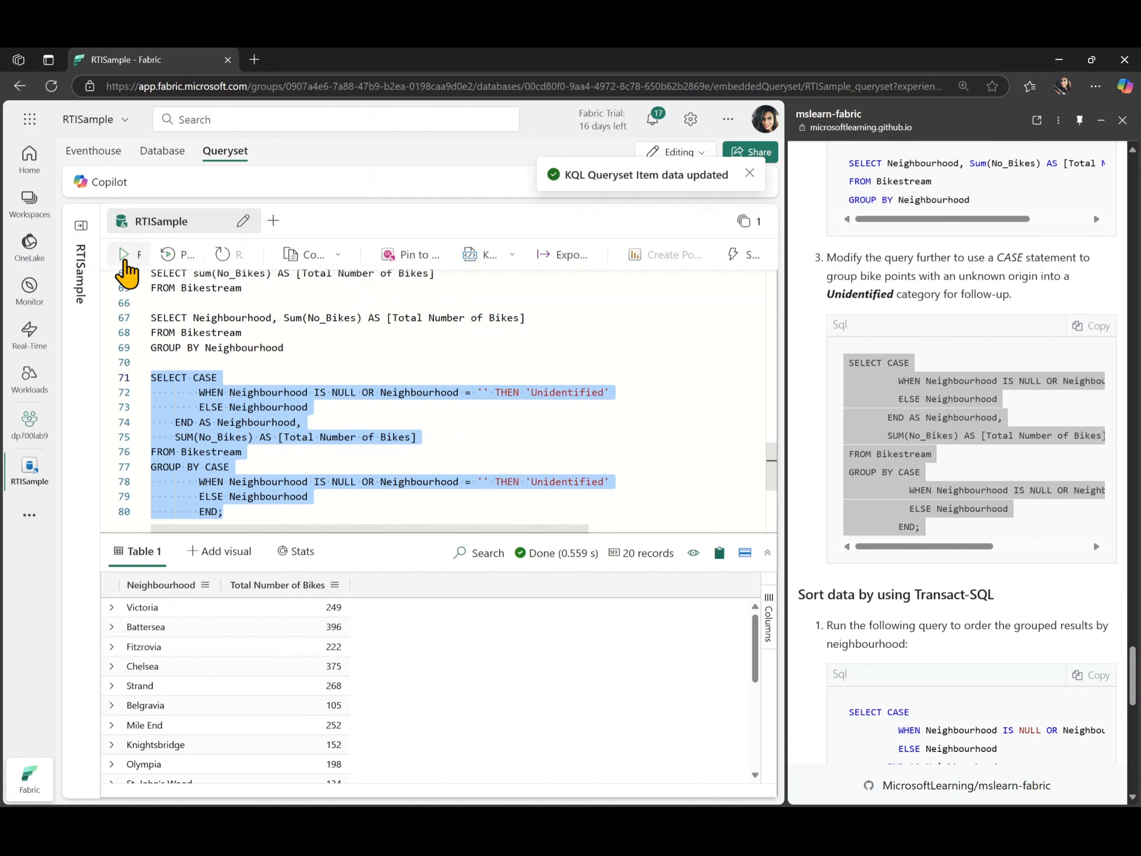
{"action": "left_click", "coordinate": [124, 256]}
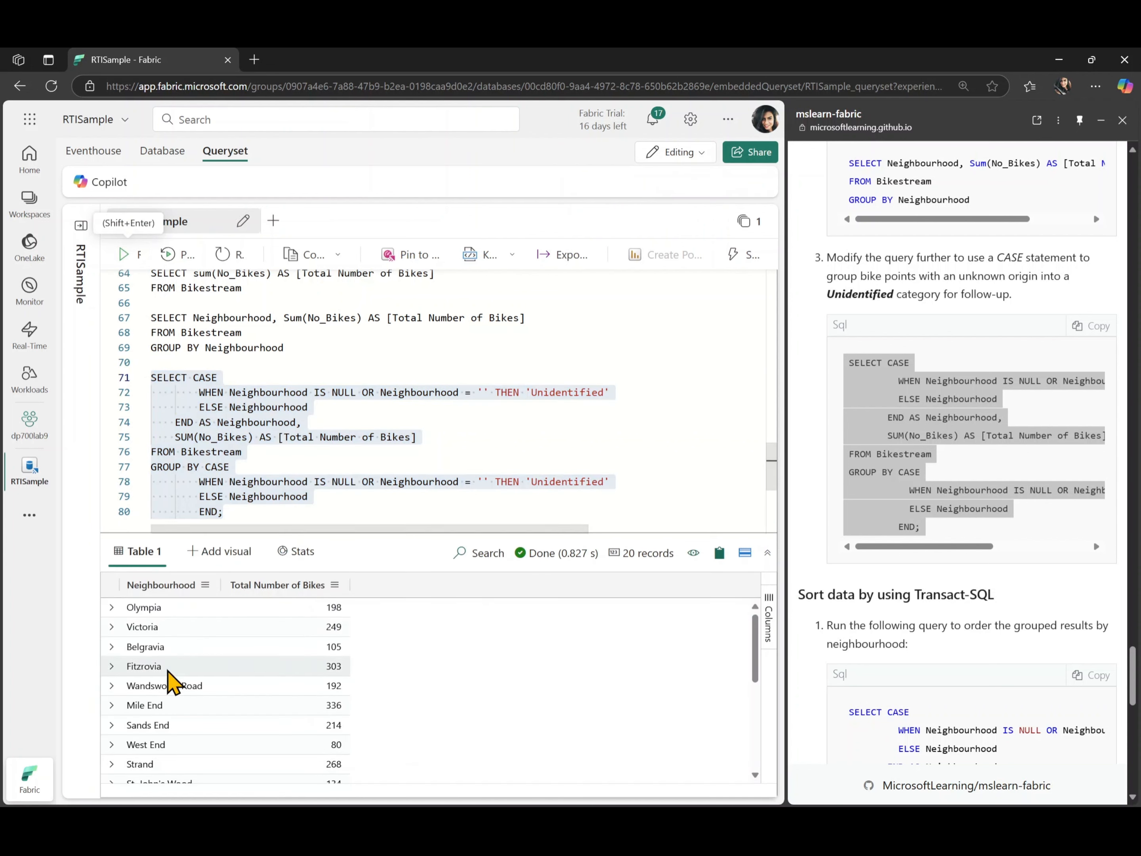
{"action": "scroll", "coordinate": [174, 684], "scroll_direction": "down", "scroll_amount": 5}
{"action": "scroll", "coordinate": [169, 676], "scroll_direction": "down", "scroll_amount": 2}
{"action": "scroll", "coordinate": [169, 675], "scroll_direction": "up", "scroll_amount": 4}
{"action": "scroll", "coordinate": [169, 676], "scroll_direction": "down", "scroll_amount": 4}
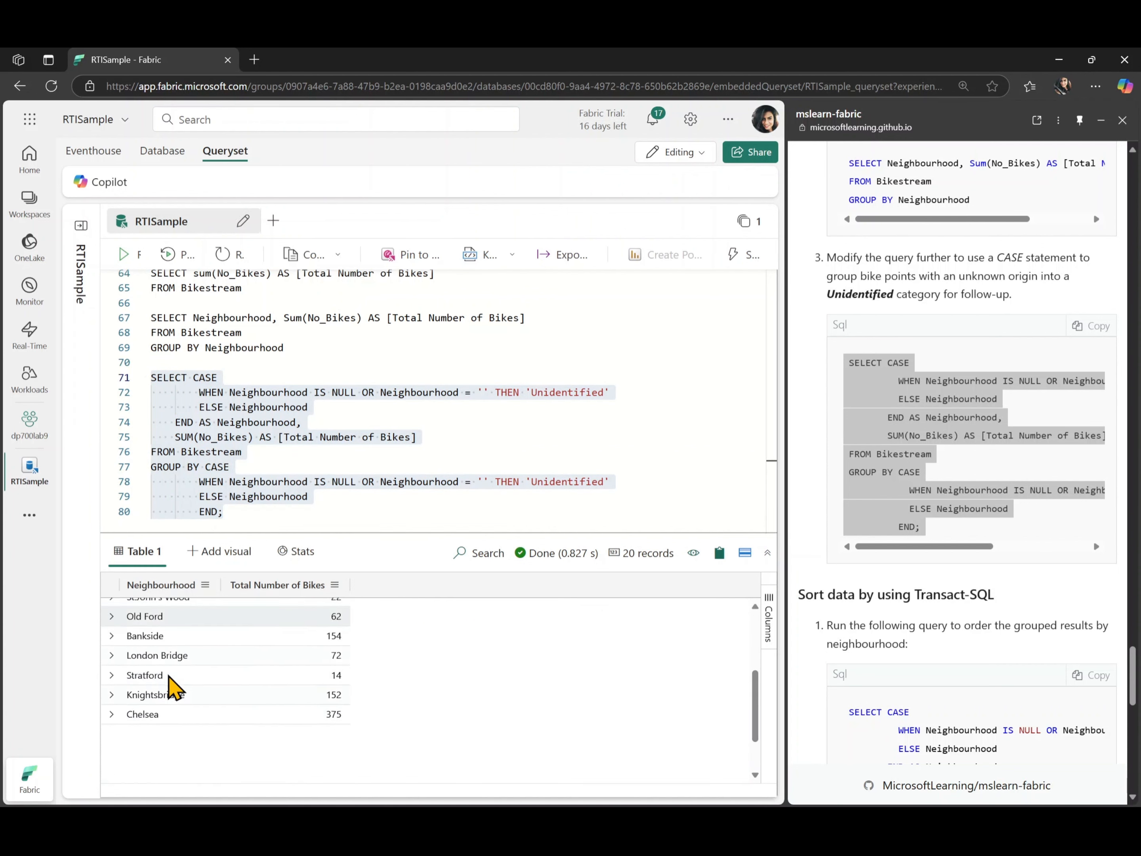
{"action": "scroll", "coordinate": [168, 675], "scroll_direction": "up", "scroll_amount": 4}
{"action": "scroll", "coordinate": [168, 683], "scroll_direction": "down", "scroll_amount": 4}
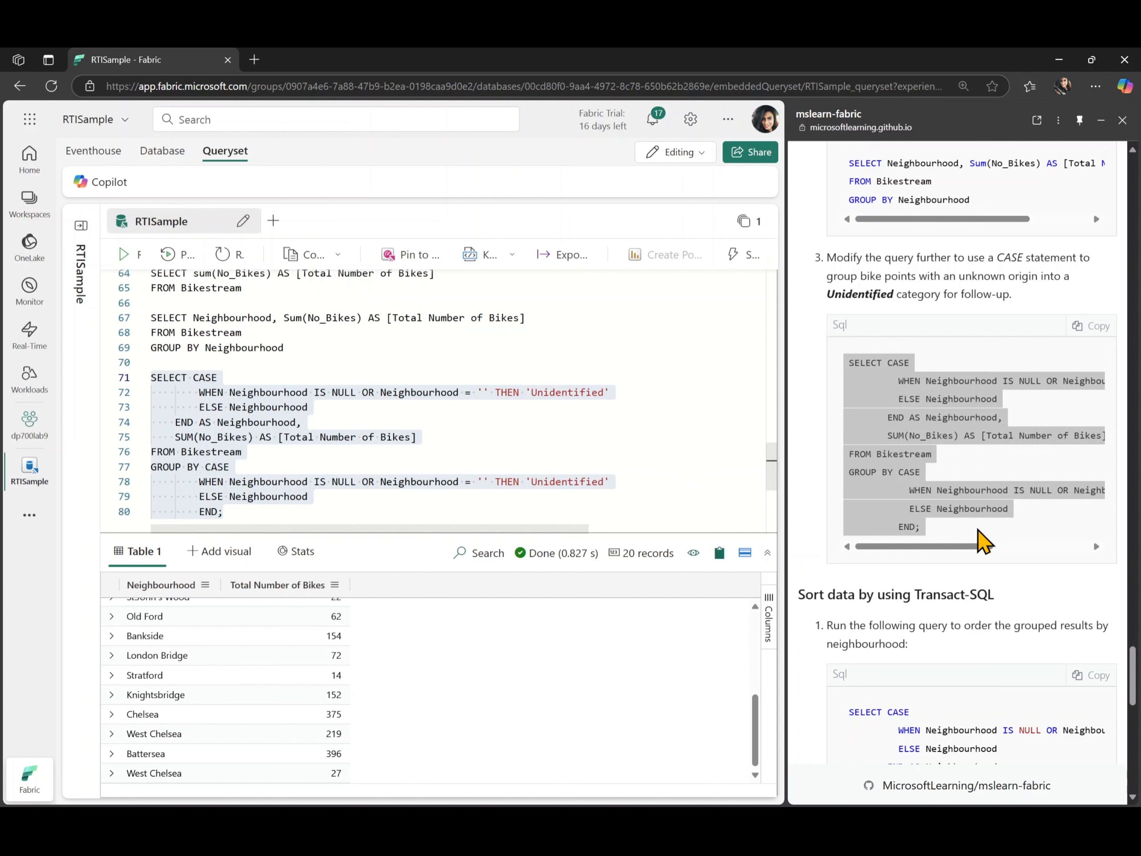
- Add the exercise's SELECT CASE query ending in ORDER BY Neighbourhood ASC below the previous CASE query
{"action": "scroll", "coordinate": [974, 534], "scroll_direction": "down", "scroll_amount": 4}
{"action": "scroll", "coordinate": [981, 541], "scroll_direction": "down", "scroll_amount": 4}
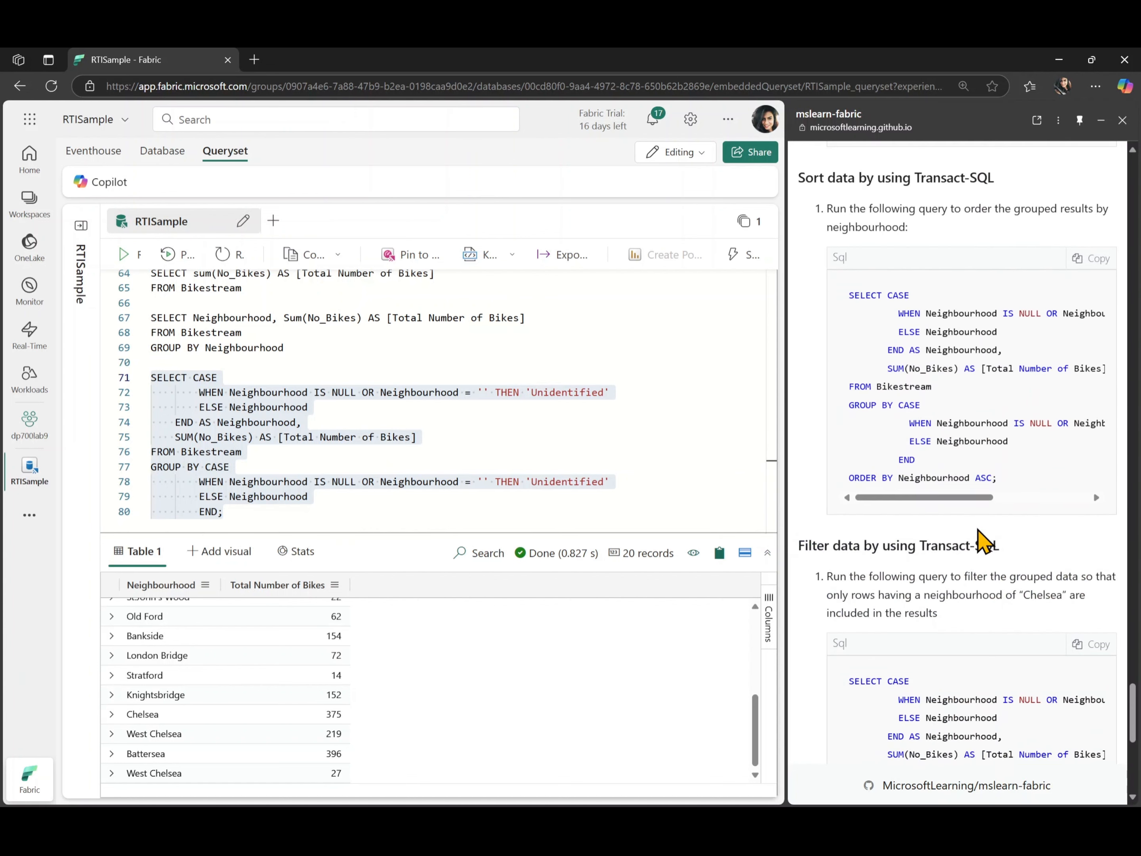
{"action": "left_click", "coordinate": [1095, 259]}
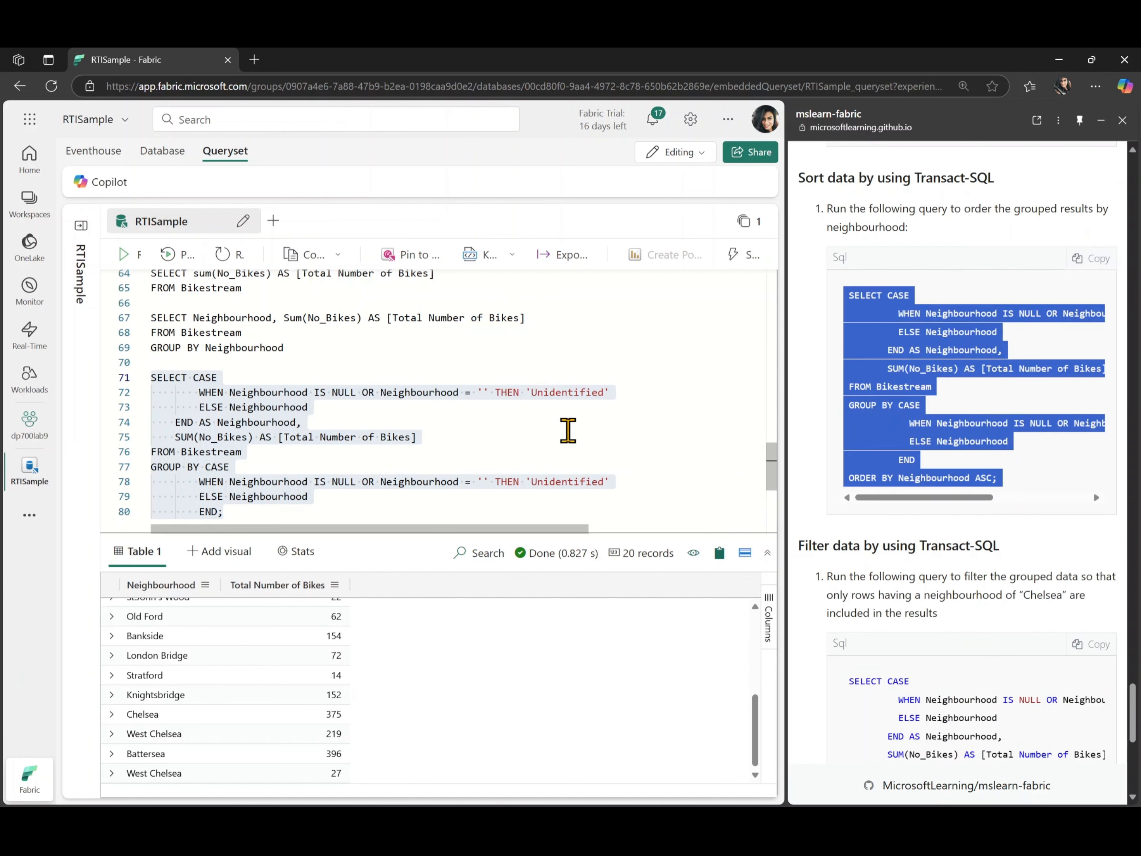
{"action": "scroll", "coordinate": [565, 429], "scroll_direction": "down", "scroll_amount": 2}
{"action": "left_click", "coordinate": [396, 467]}
{"action": "key", "text": "Return"}
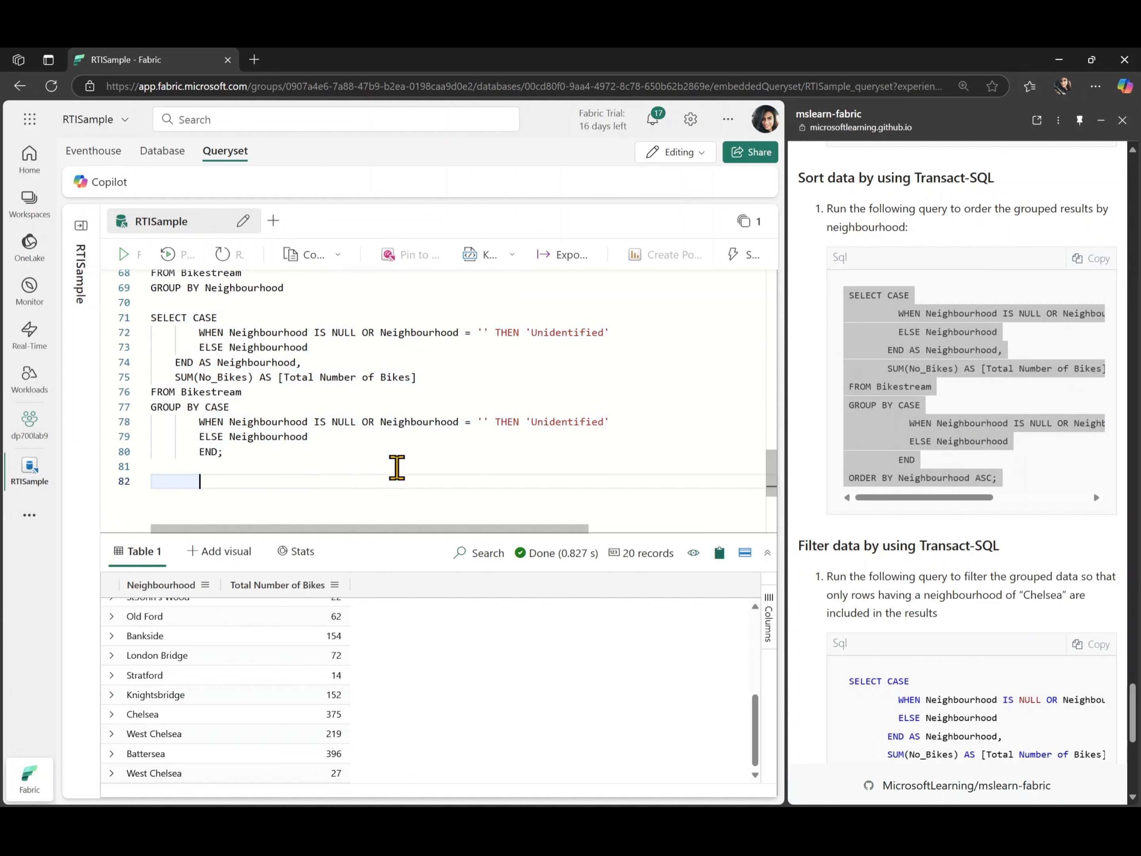
{"action": "key", "text": "BackSpace"}
{"action": "key", "text": "ctrl+v"}
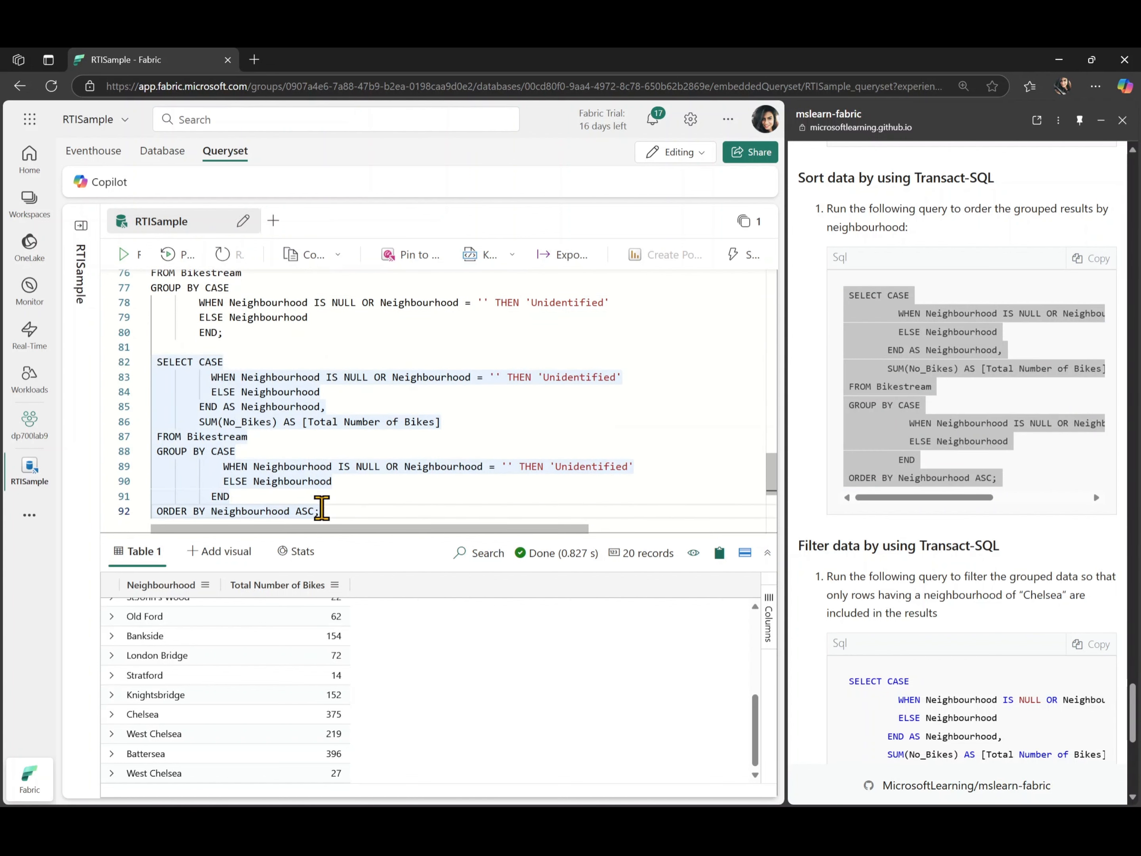
- Remove the indentation from the ORDER BY Neighbourhood ASC query, run only that query and review the sorted rows
{"action": "left_click_drag", "start_coordinate": [322, 509], "coordinate": [107, 362]}
{"action": "key", "text": "shift+Tab"}
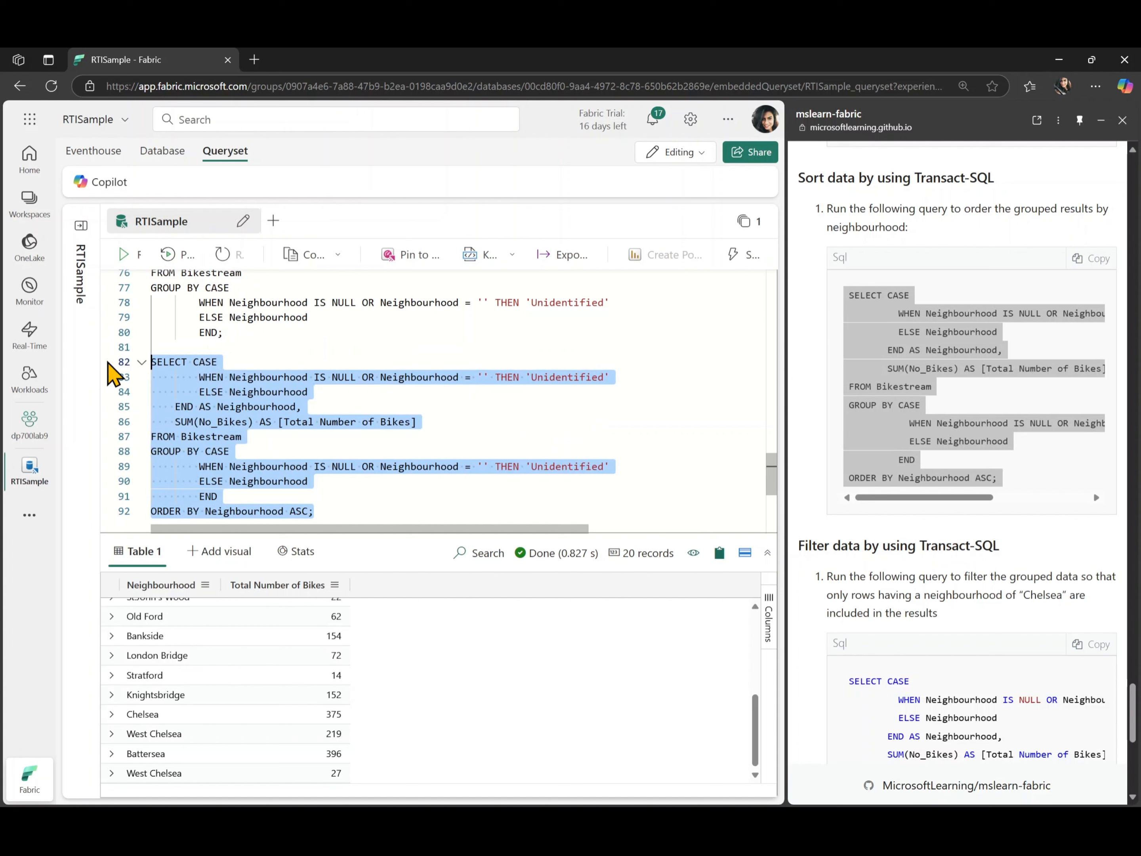
{"action": "left_click", "coordinate": [125, 255]}
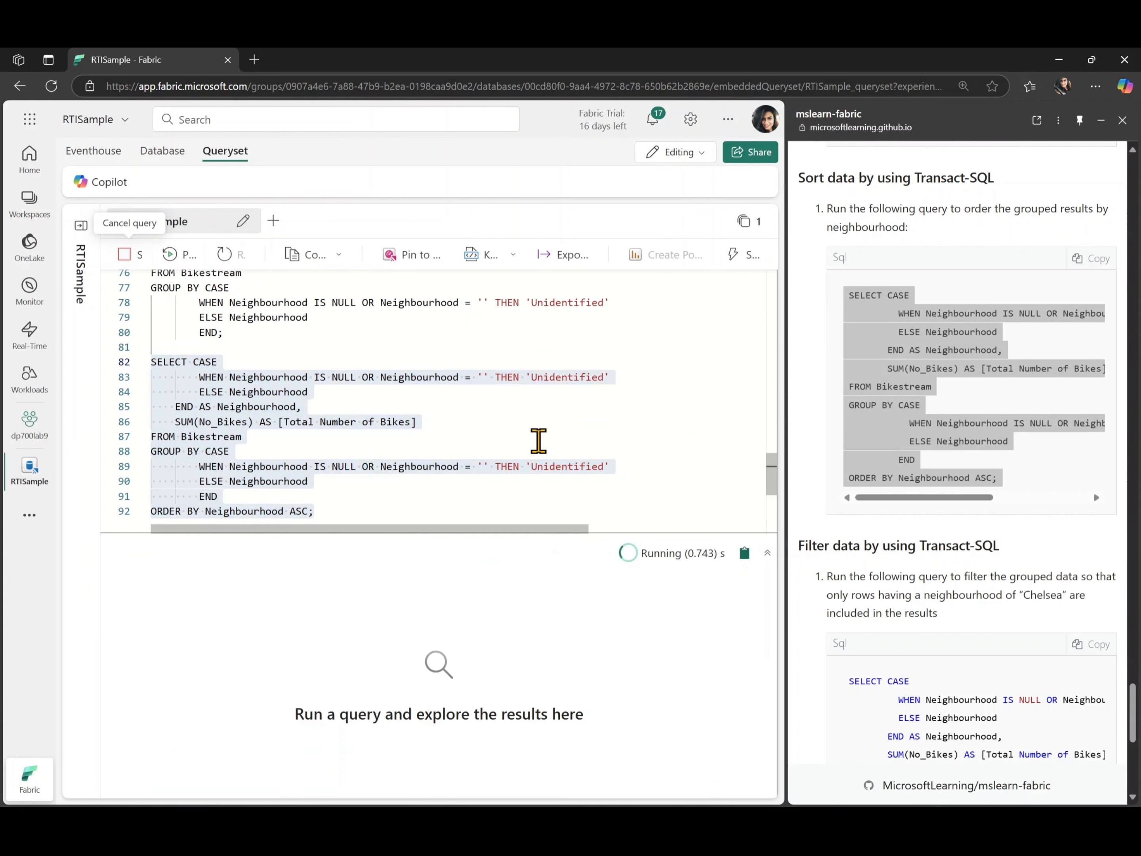
{"action": "scroll", "coordinate": [539, 441], "scroll_direction": "down", "scroll_amount": 1}
{"action": "scroll", "coordinate": [220, 697], "scroll_direction": "down", "scroll_amount": 5}
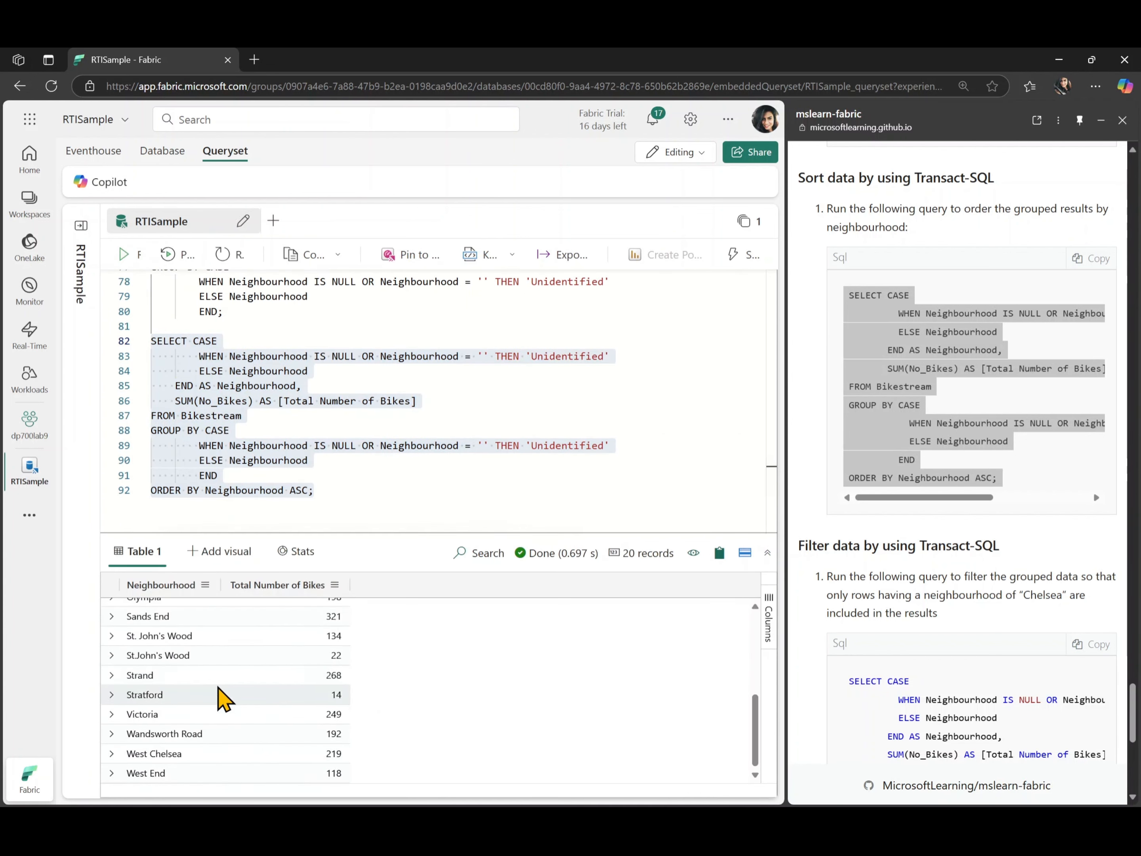
{"action": "scroll", "coordinate": [220, 697], "scroll_direction": "up", "scroll_amount": 5}
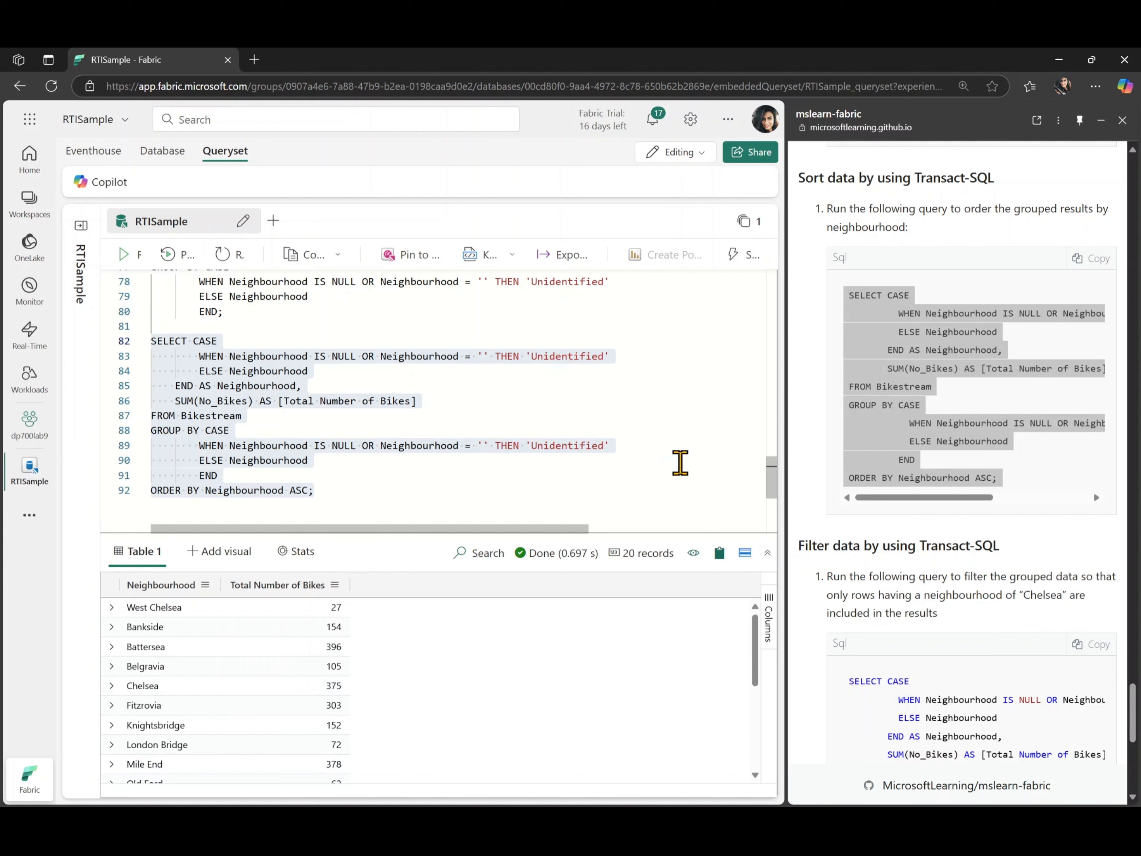
- Add the exercise's SELECT CASE query with HAVING Neighbourhood = 'Chelsea' at the end of the queryset
{"action": "scroll", "coordinate": [811, 541], "scroll_direction": "down", "scroll_amount": 5}
{"action": "left_click", "coordinate": [1090, 381]}
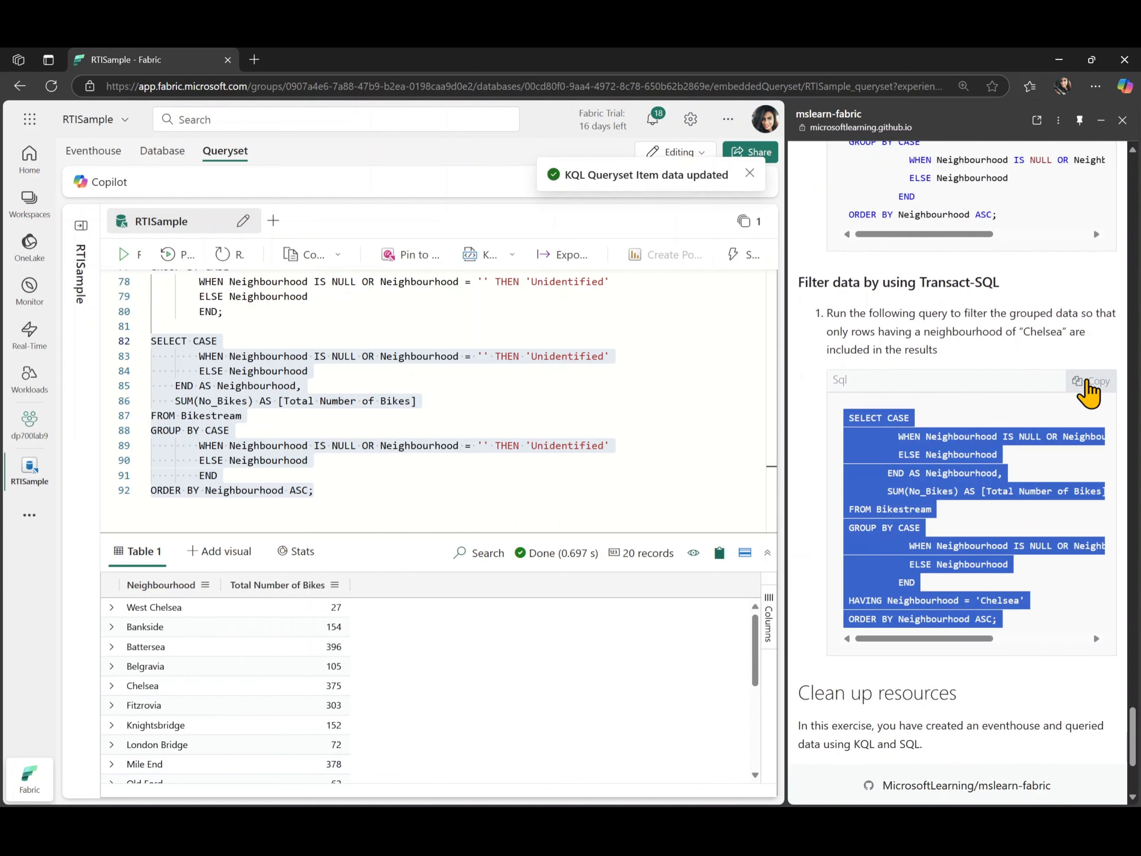
{"action": "scroll", "coordinate": [339, 466], "scroll_direction": "down", "scroll_amount": 1}
{"action": "left_click", "coordinate": [338, 467]}
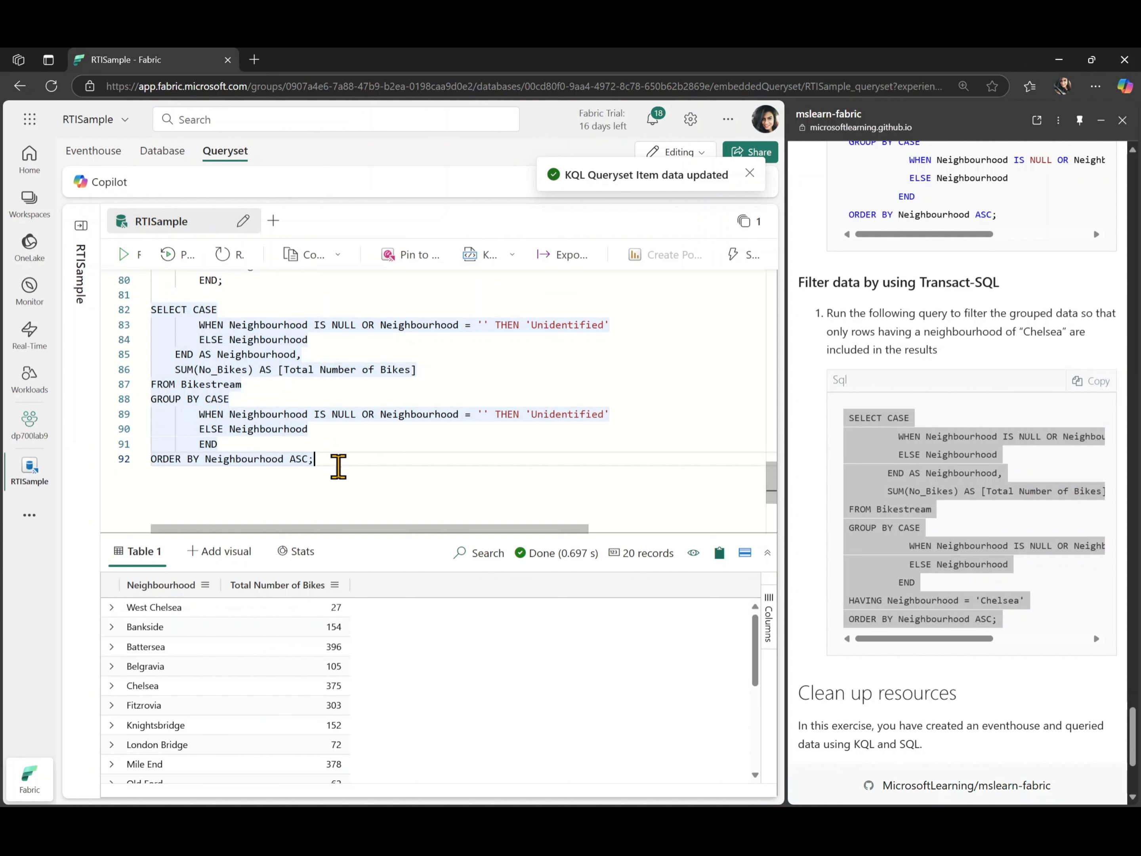
{"action": "key", "text": "Return"}
{"action": "key", "text": "Return"}
{"action": "key", "text": "ctrl+v"}
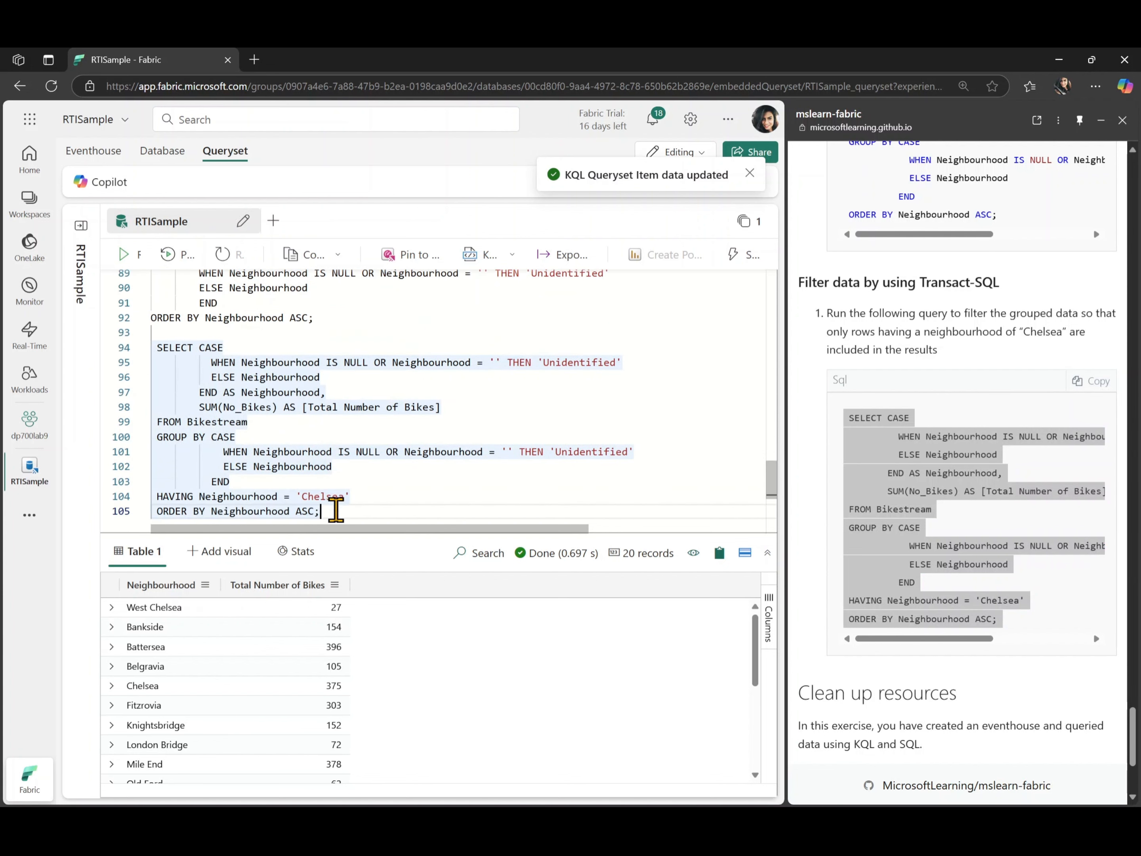
- Remove the indentation from the HAVING Neighbourhood = 'Chelsea' query and run only that query
{"action": "left_click_drag", "start_coordinate": [336, 511], "coordinate": [89, 344]}
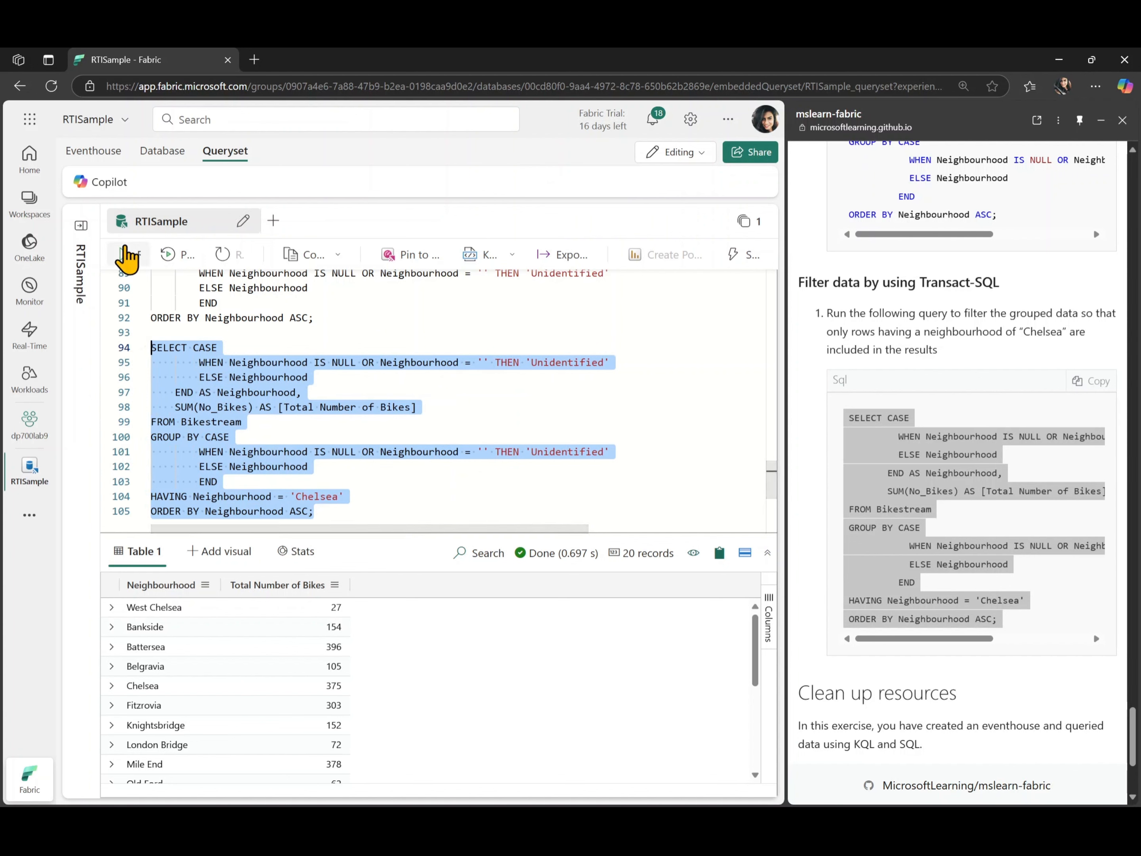
{"action": "left_click", "coordinate": [123, 254]}
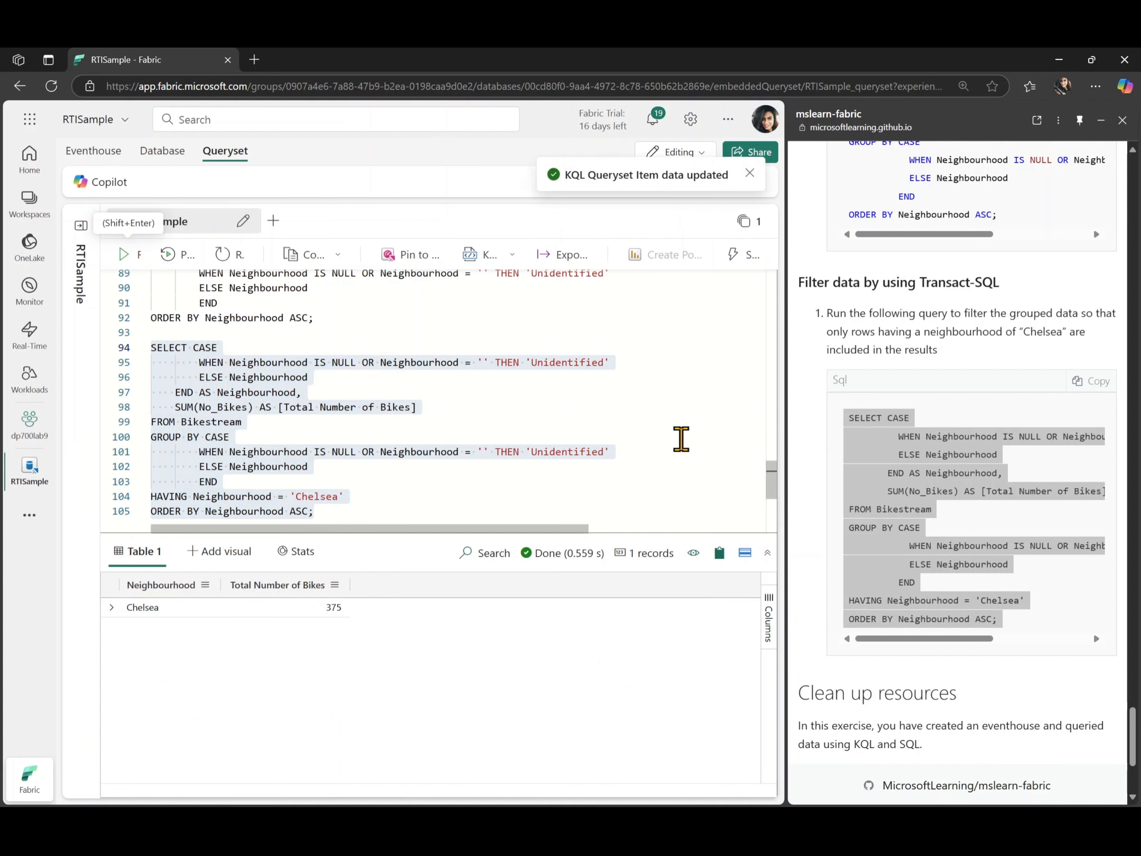
{"action": "left_click", "coordinate": [1055, 598]}
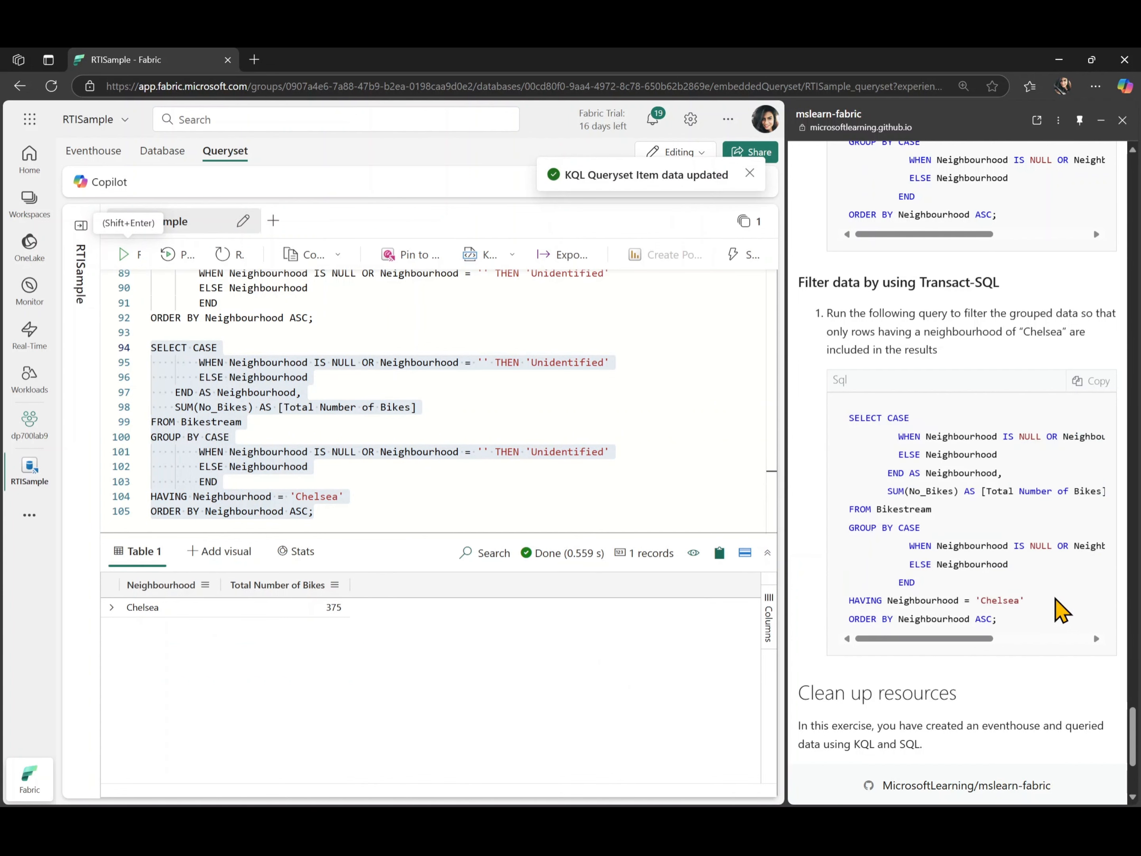
{"action": "scroll", "coordinate": [1061, 611], "scroll_direction": "down", "scroll_amount": 4}
{"action": "scroll", "coordinate": [1061, 611], "scroll_direction": "up", "scroll_amount": 3}
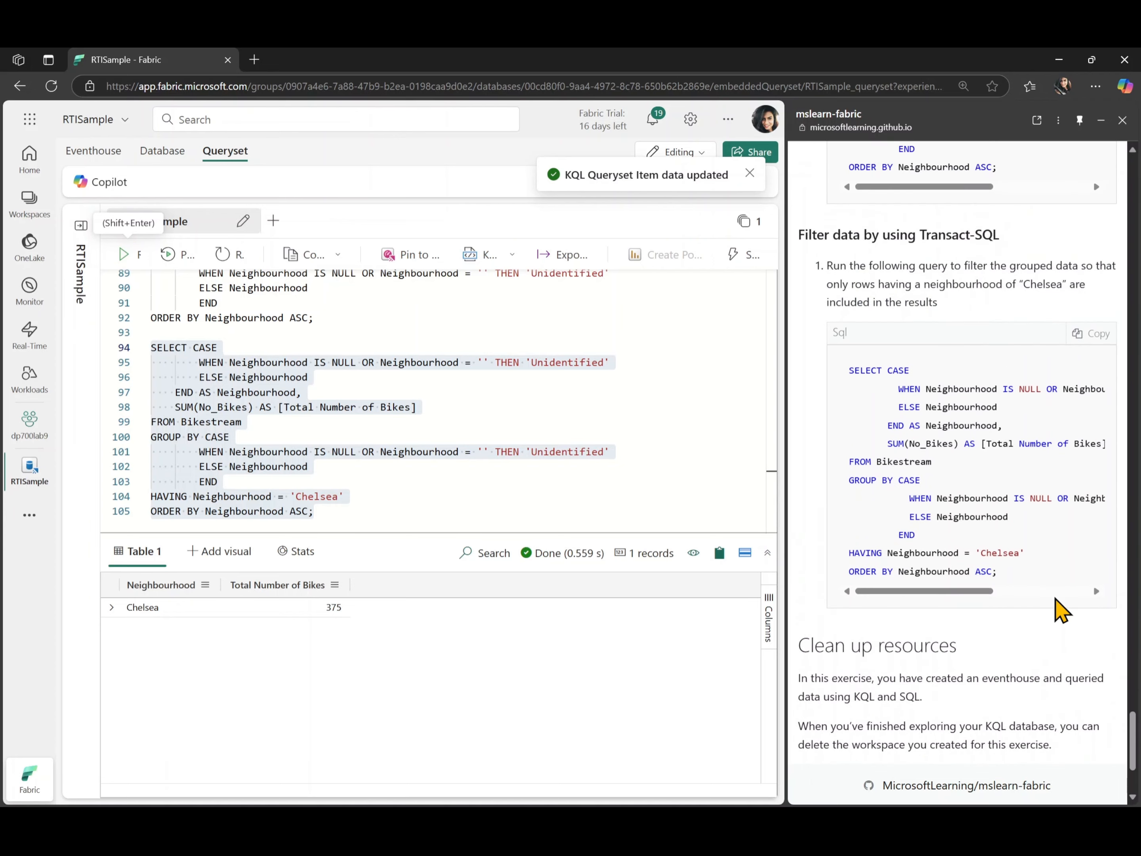